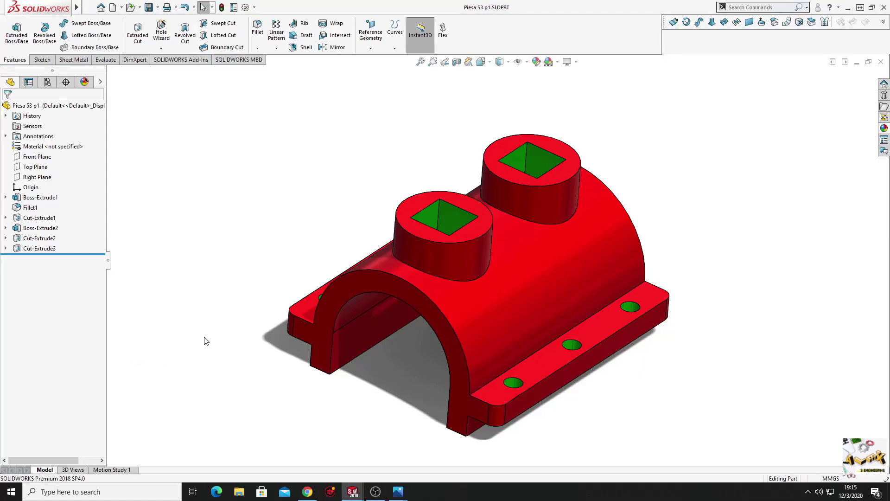
Orbit the red cover to view its underside and top, then open Schita ex 53 p1.jpg.
{"action": "middle_click_drag", "start_coordinate": [206, 341], "coordinate": [321, 308]}
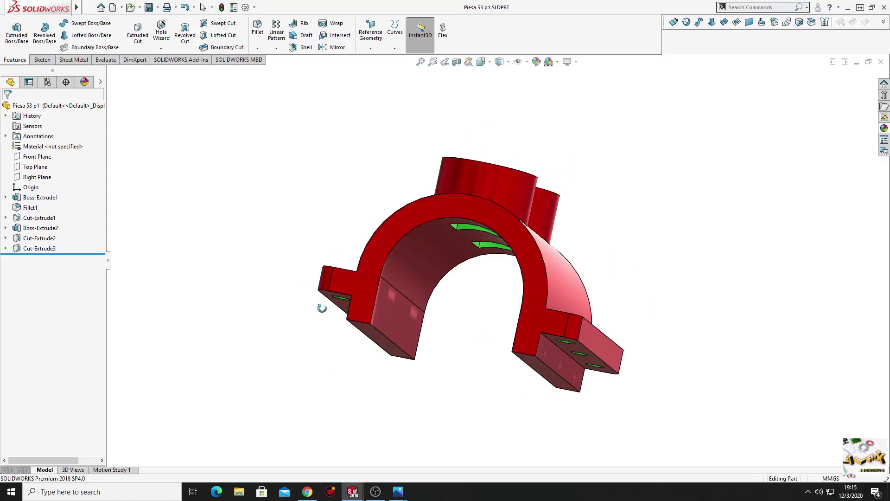
{"action": "mouse_move", "coordinate": [322, 308]}
{"action": "middle_mouse_down"}
{"action": "mouse_move", "coordinate": [219, 403]}
{"action": "mouse_move", "coordinate": [247, 373]}
{"action": "mouse_move", "coordinate": [374, 368]}
{"action": "mouse_move", "coordinate": [423, 408]}
{"action": "mouse_move", "coordinate": [378, 391]}
{"action": "mouse_move", "coordinate": [324, 427]}
{"action": "mouse_move", "coordinate": [334, 461]}
{"action": "mouse_move", "coordinate": [342, 311]}
{"action": "mouse_move", "coordinate": [343, 420]}
{"action": "middle_mouse_up"}
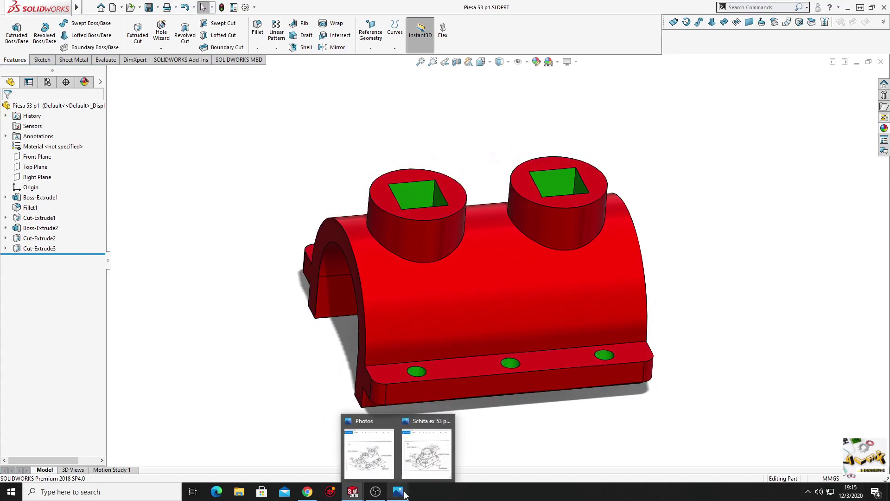
{"action": "left_click", "coordinate": [387, 466]}
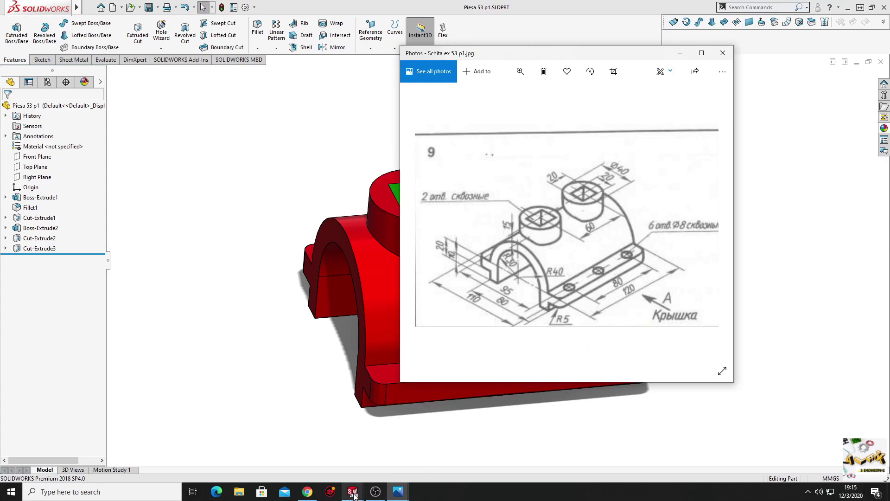
Inspect Piesa 53 P2 against its Photos drawing, then return to Piesa 53 p1.
{"action": "mouse_move", "coordinate": [352, 491]}
{"action": "left_click", "coordinate": [398, 439]}
{"action": "mouse_move", "coordinate": [362, 415]}
{"action": "middle_mouse_down"}
{"action": "mouse_move", "coordinate": [371, 458]}
{"action": "mouse_move", "coordinate": [409, 328]}
{"action": "mouse_move", "coordinate": [343, 406]}
{"action": "mouse_move", "coordinate": [398, 485]}
{"action": "middle_mouse_up"}
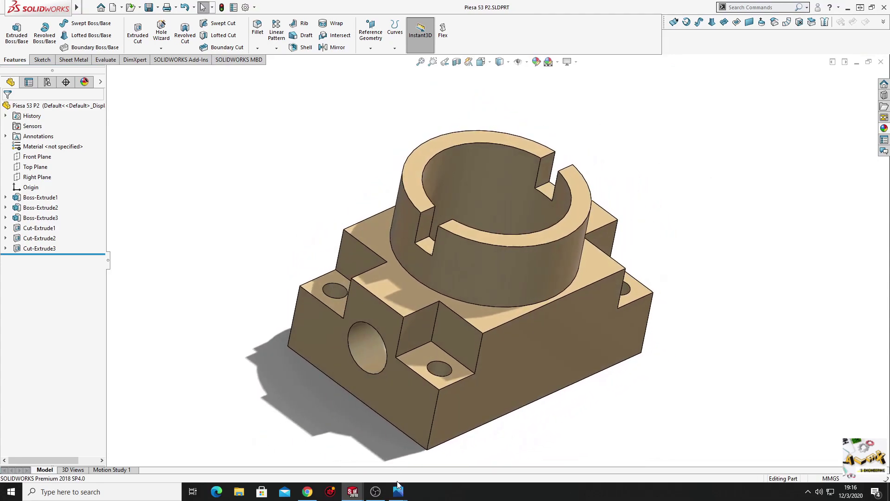
{"action": "left_click", "coordinate": [430, 465]}
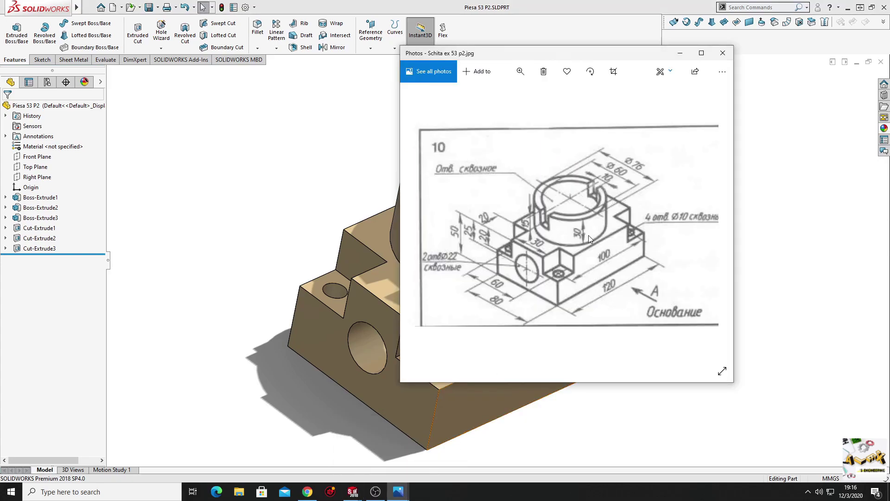
{"action": "mouse_move", "coordinate": [560, 240]}
{"action": "left_mouse_down"}
{"action": "mouse_move", "coordinate": [543, 240]}
{"action": "mouse_move", "coordinate": [549, 246]}
{"action": "left_mouse_up"}
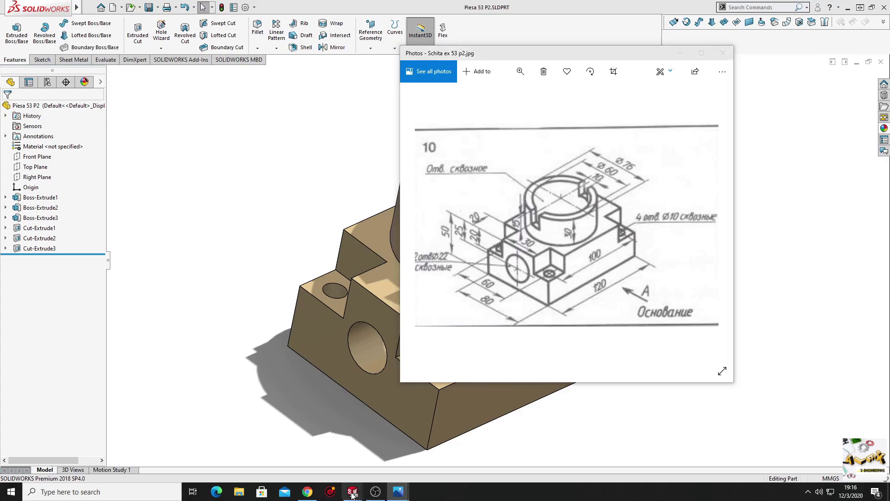
{"action": "left_click", "coordinate": [292, 445]}
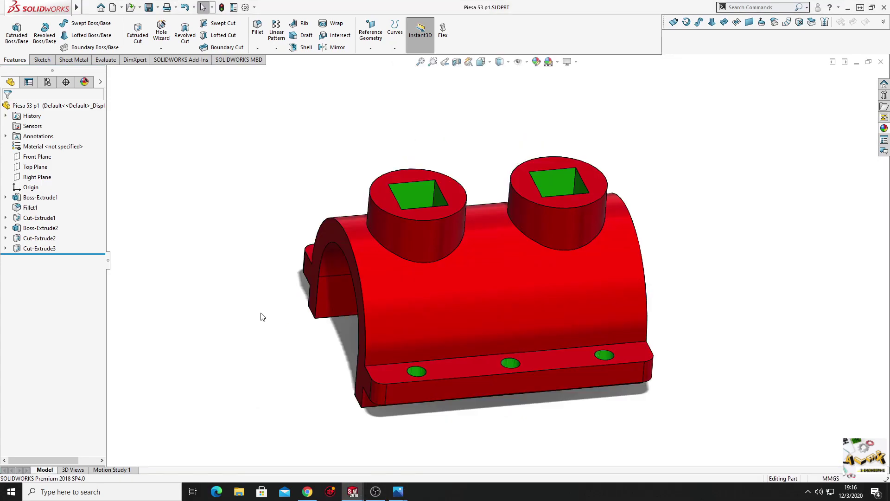
Create new part Part3 and begin Sketch1 on its Front Plane.
{"action": "key", "text": "ctrl+7"}
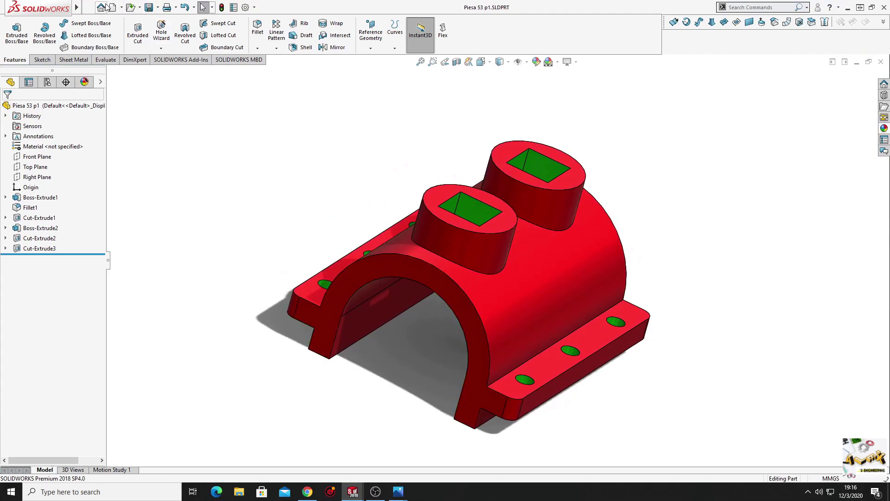
{"action": "left_click", "coordinate": [101, 7]}
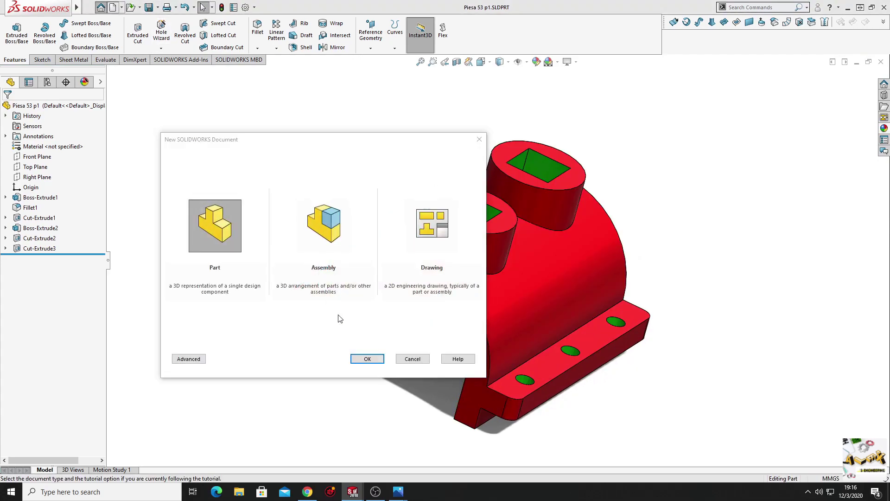
{"action": "left_click", "coordinate": [369, 360]}
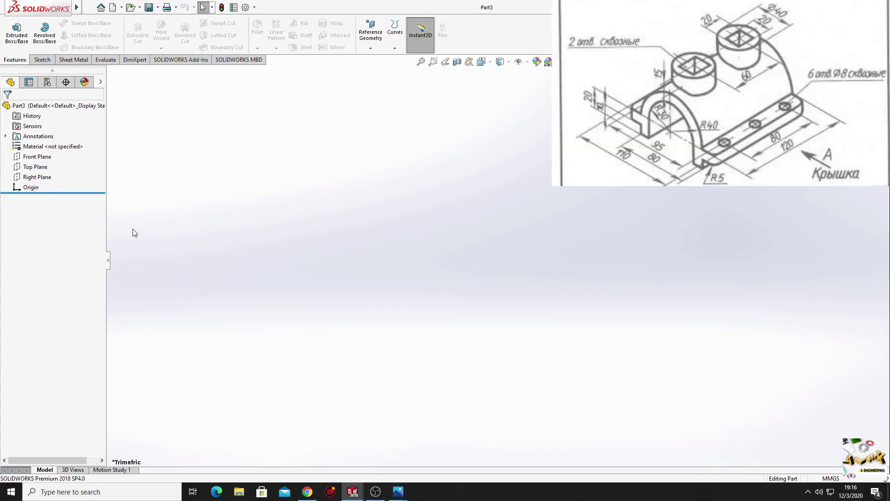
{"action": "left_click", "coordinate": [42, 167]}
{"action": "left_click", "coordinate": [51, 156]}
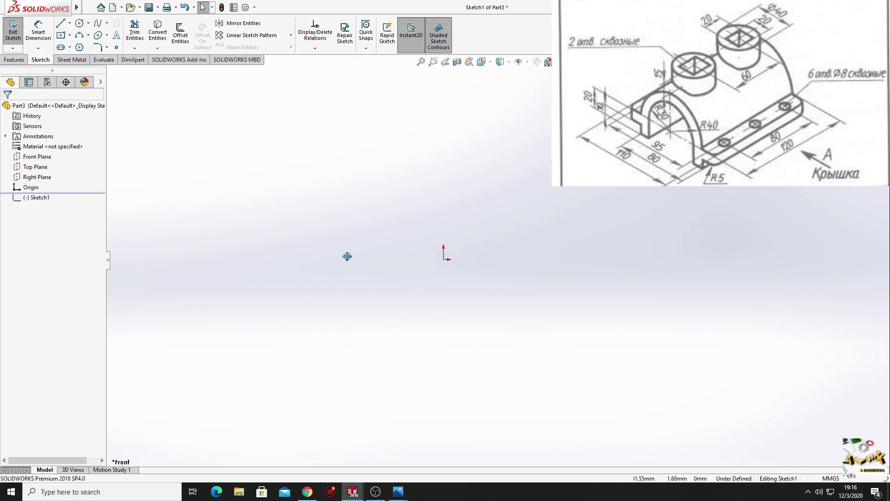
Draw a three-point half-circle arc spanning the origin, bulging upward.
{"action": "middle_click_drag", "start_coordinate": [348, 256], "coordinate": [272, 258], "text": "ctrl"}
{"action": "left_click", "coordinate": [85, 40]}
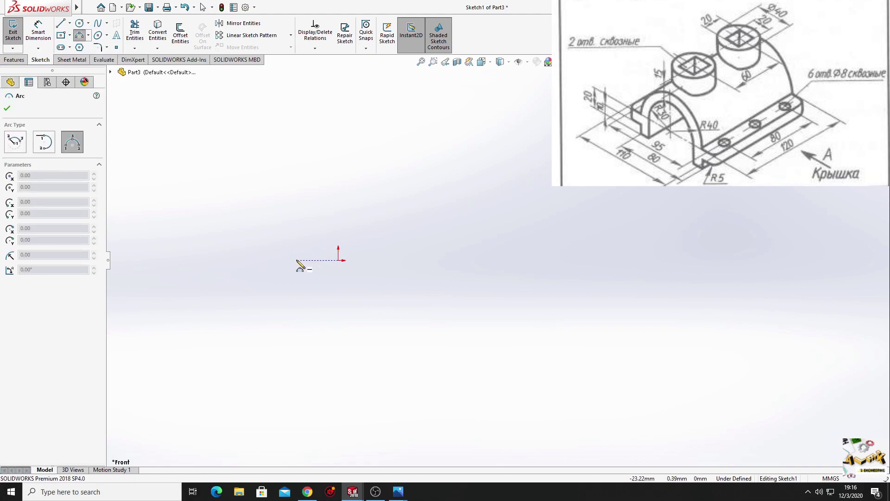
{"action": "left_click_drag", "start_coordinate": [291, 260], "coordinate": [396, 260]}
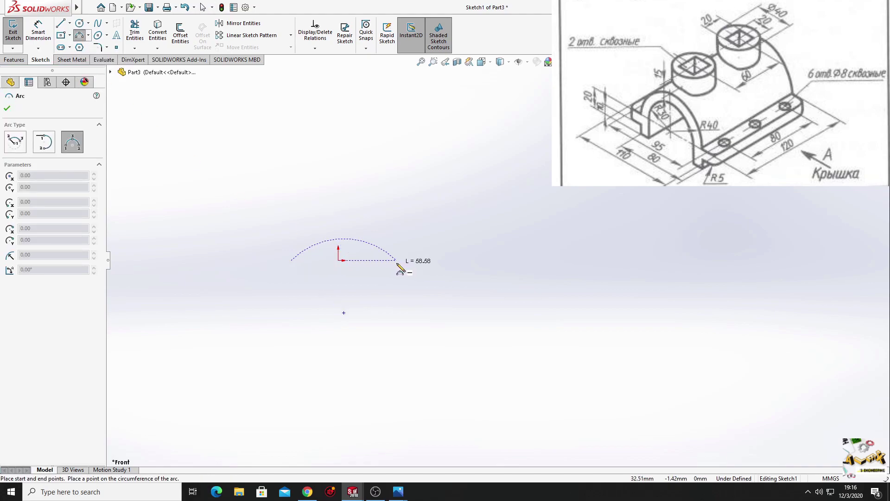
{"action": "left_click", "coordinate": [343, 207]}
{"action": "right_click", "coordinate": [413, 218]}
{"action": "left_click", "coordinate": [429, 222]}
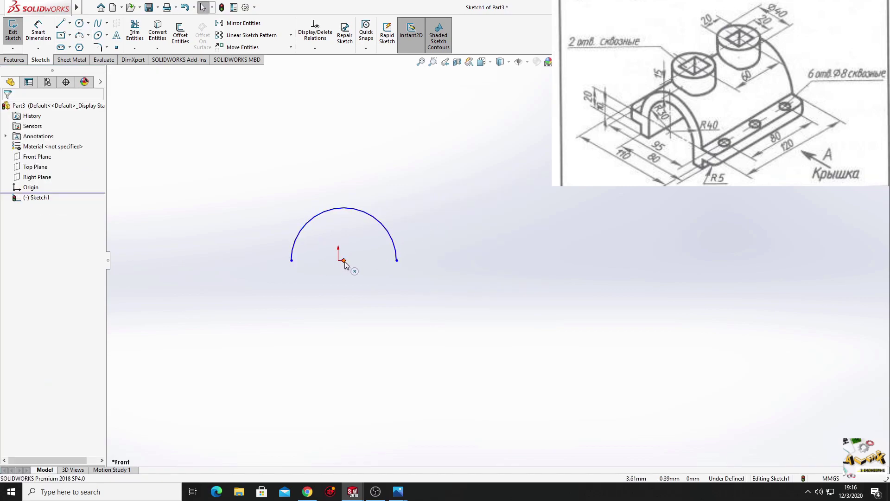
Make the arc's centre point coincident with the origin.
{"action": "left_click", "coordinate": [344, 261]}
{"action": "left_click", "coordinate": [338, 261], "text": "ctrl"}
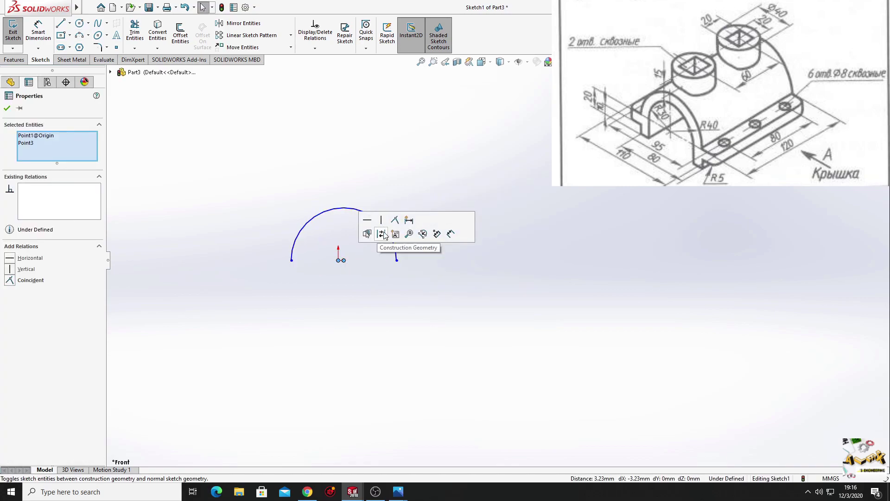
{"action": "left_click", "coordinate": [394, 221]}
{"action": "left_click", "coordinate": [414, 309]}
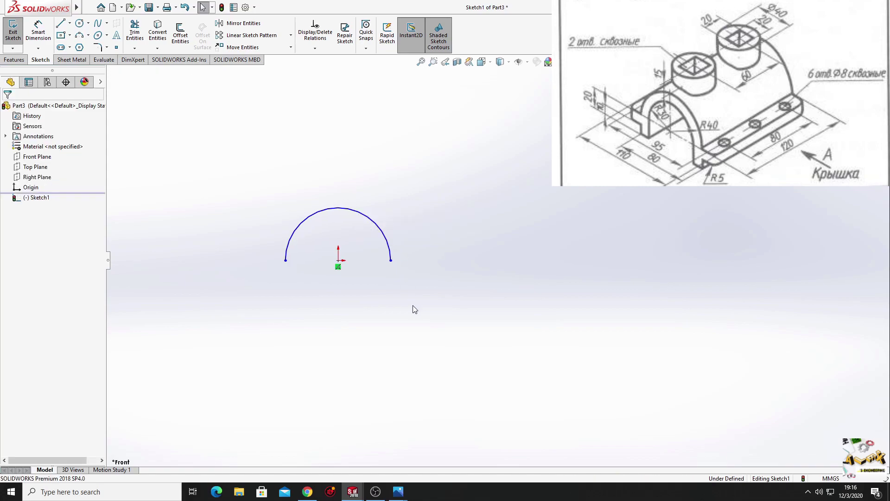
Dimension the arc's radius to 30.
{"action": "left_click", "coordinate": [38, 33]}
{"action": "left_click", "coordinate": [341, 213]}
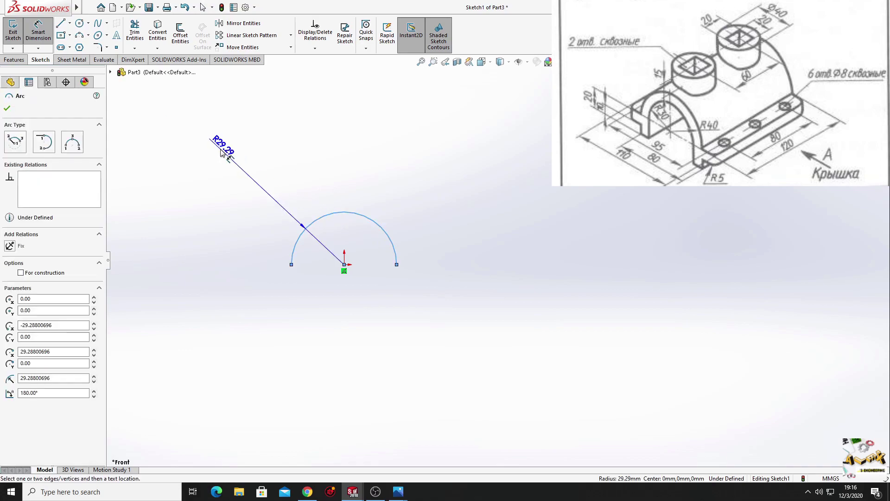
{"action": "left_click", "coordinate": [221, 152]}
{"action": "type", "text": "30"}
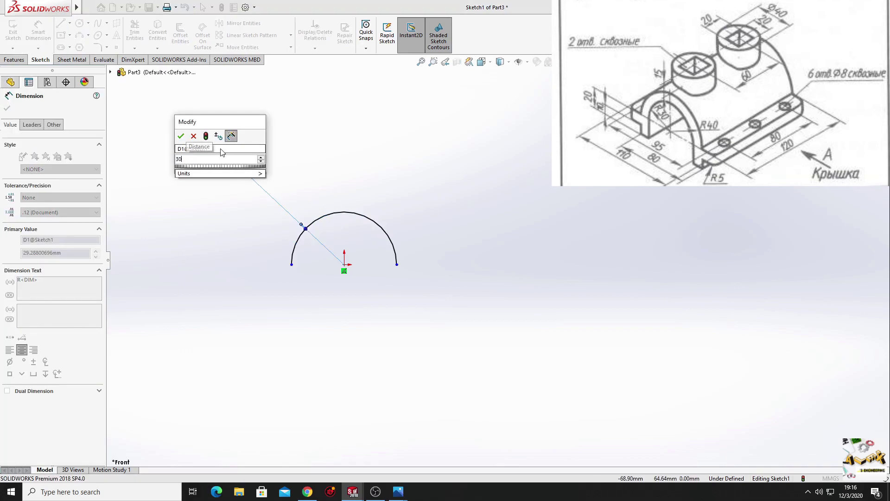
{"action": "key", "text": "Return"}
{"action": "right_click", "coordinate": [181, 203]}
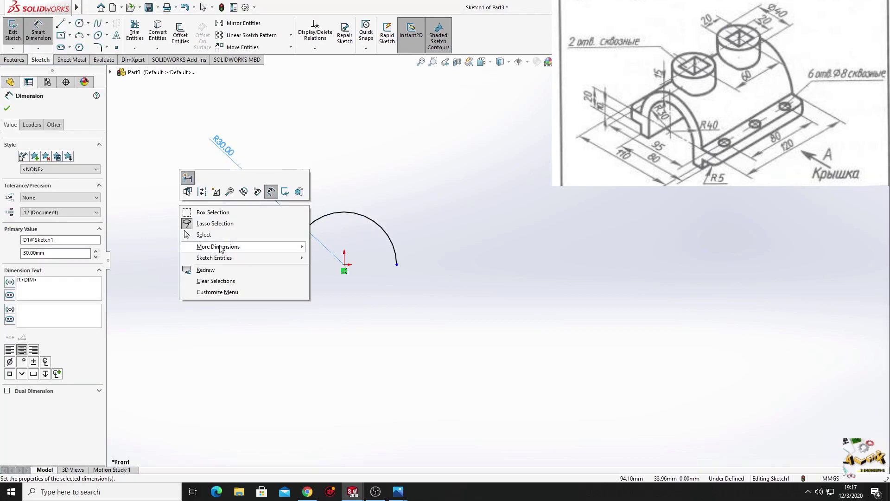
{"action": "left_click", "coordinate": [205, 235]}
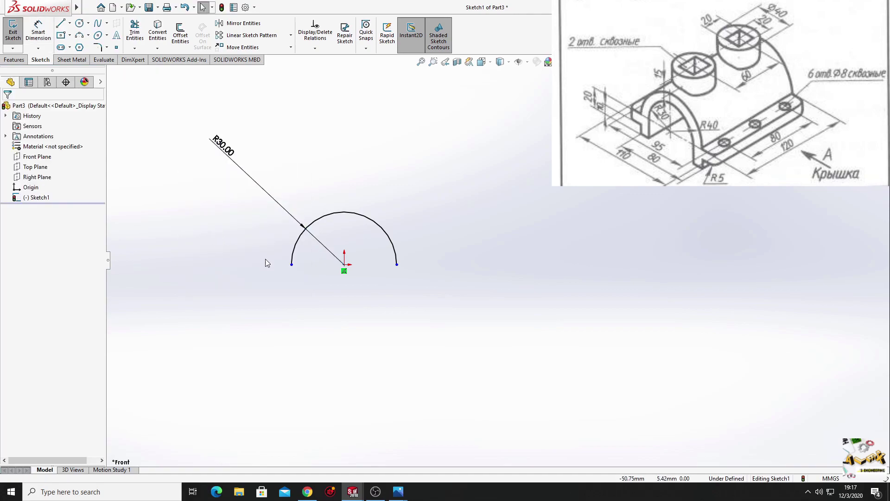
Make the arc's two endpoints and centre horizontal.
{"action": "left_click", "coordinate": [291, 264]}
{"action": "left_click", "coordinate": [344, 264], "text": "ctrl"}
{"action": "left_click", "coordinate": [397, 265], "text": "ctrl"}
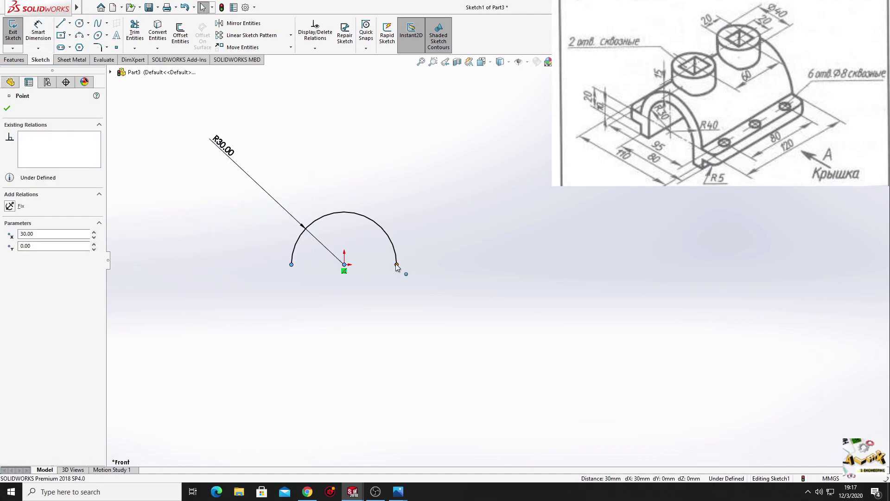
{"action": "left_click", "coordinate": [426, 222]}
{"action": "left_click", "coordinate": [398, 203]}
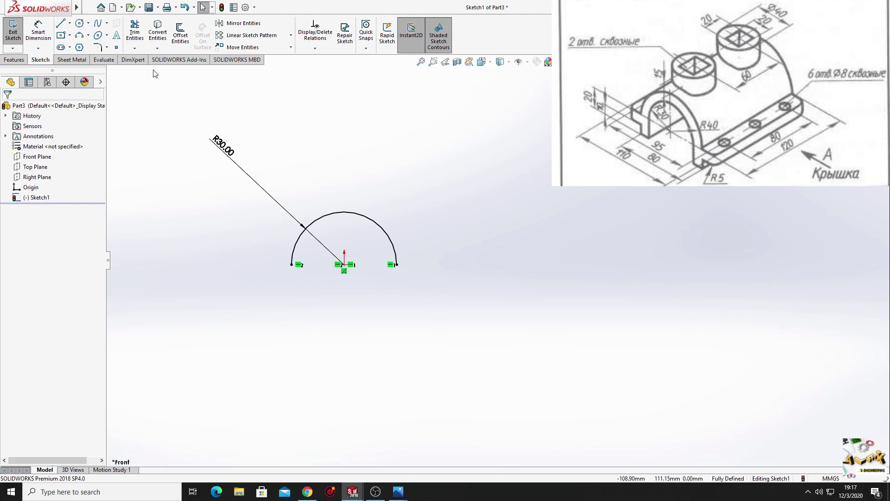
Offset the R30 arc 10 mm outward to create the outer arch arc.
{"action": "left_click", "coordinate": [182, 35]}
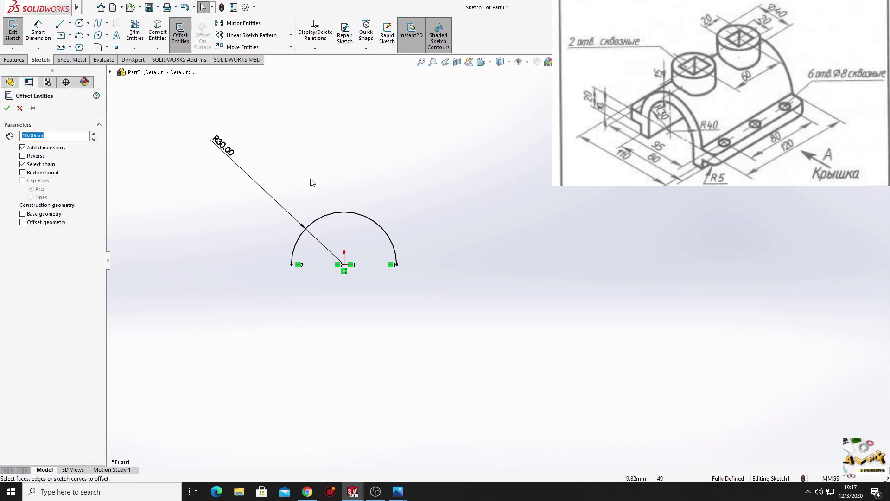
{"action": "left_click", "coordinate": [324, 218]}
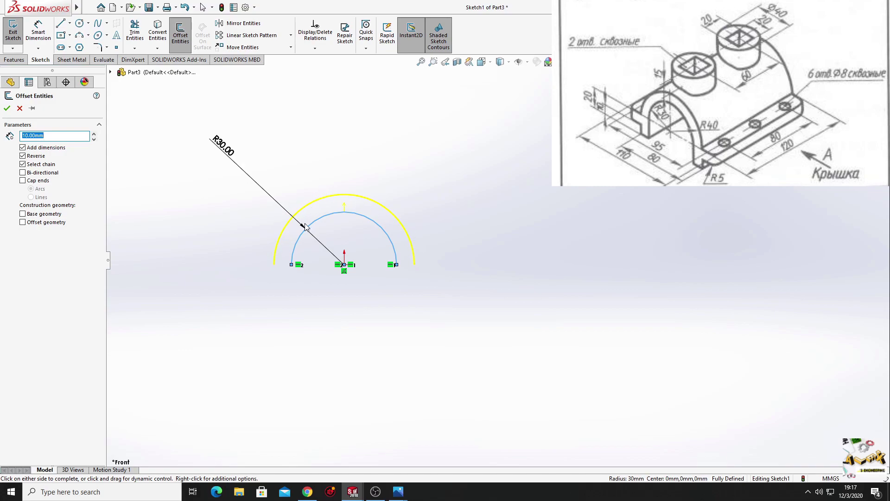
{"action": "left_click", "coordinate": [7, 109]}
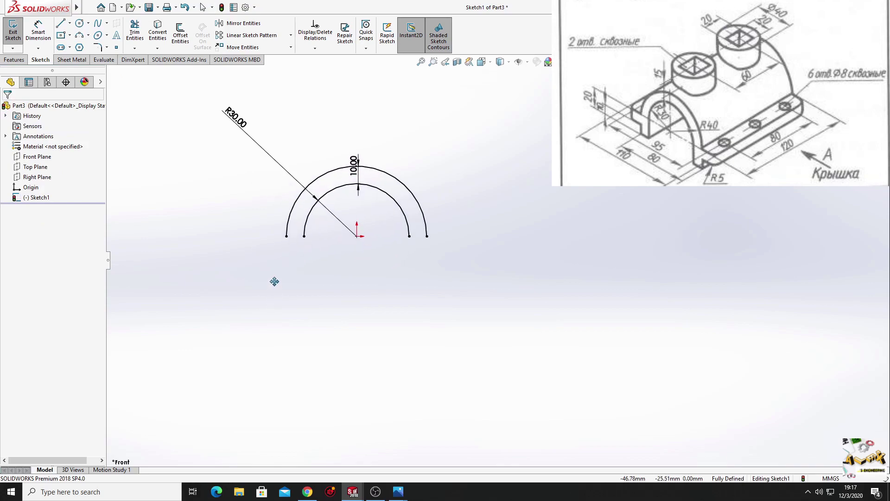
{"action": "scroll", "coordinate": [328, 239], "scroll_direction": "down", "scroll_amount": 3}
{"action": "middle_click_drag", "start_coordinate": [330, 273], "coordinate": [293, 309], "text": "ctrl"}
{"action": "key", "text": "Escape"}
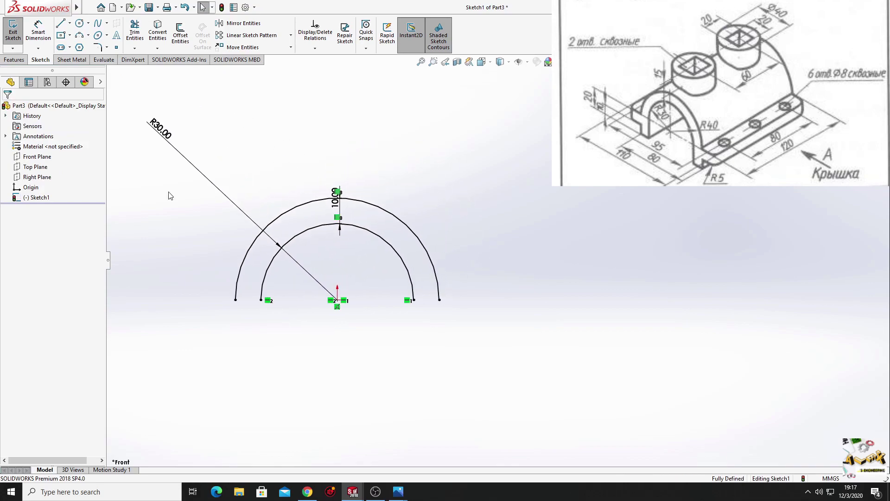
Draw the stepped left flange profile below the arc ends with lines.
{"action": "left_click", "coordinate": [59, 25]}
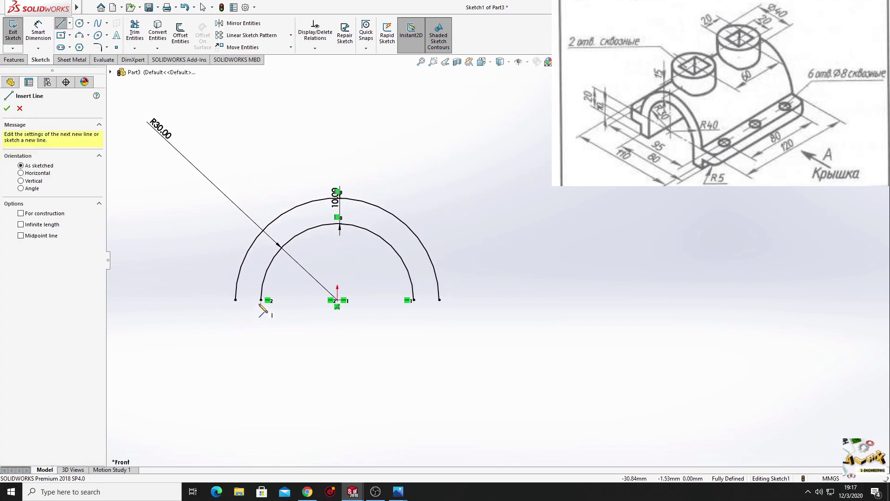
{"action": "left_click", "coordinate": [260, 300]}
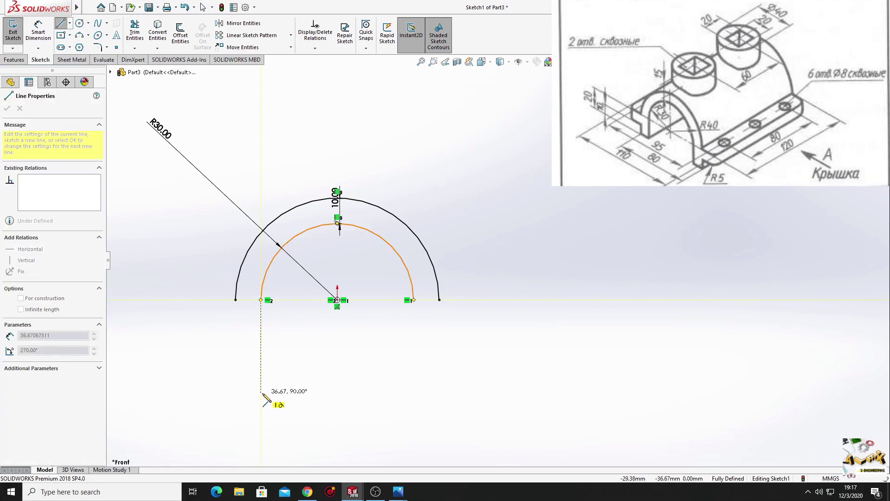
{"action": "left_click", "coordinate": [261, 364]}
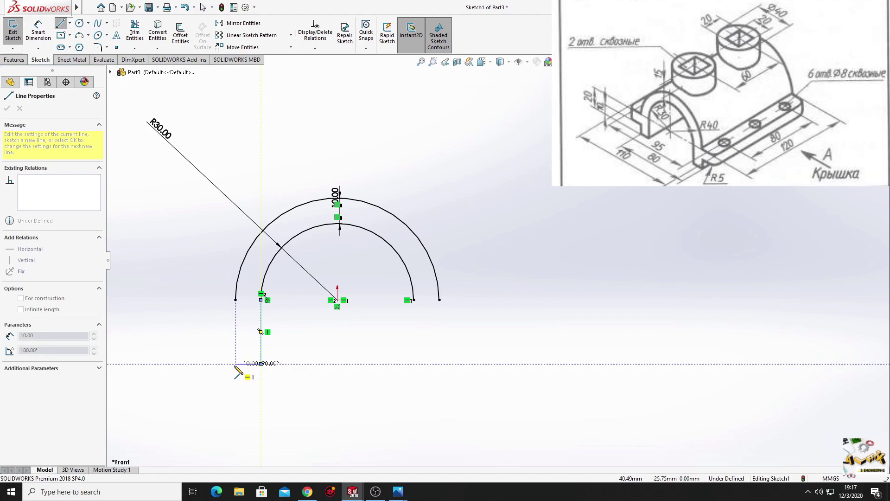
{"action": "left_click", "coordinate": [235, 364]}
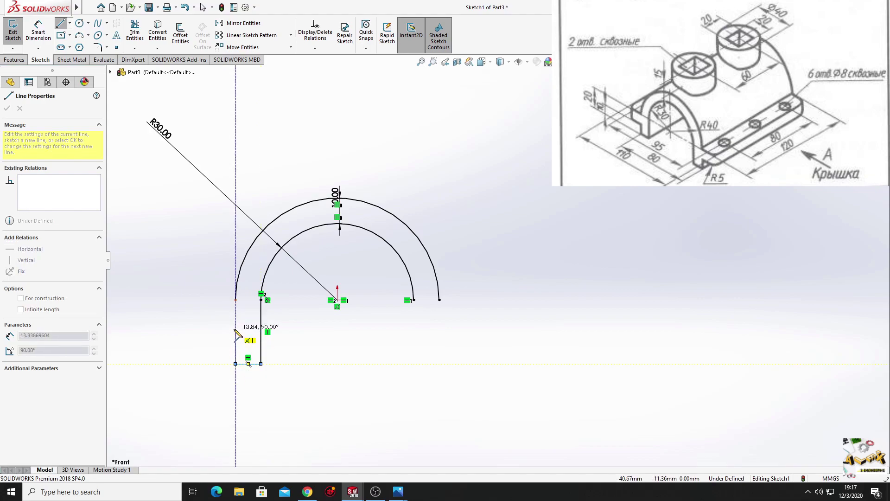
{"action": "left_click", "coordinate": [236, 329]}
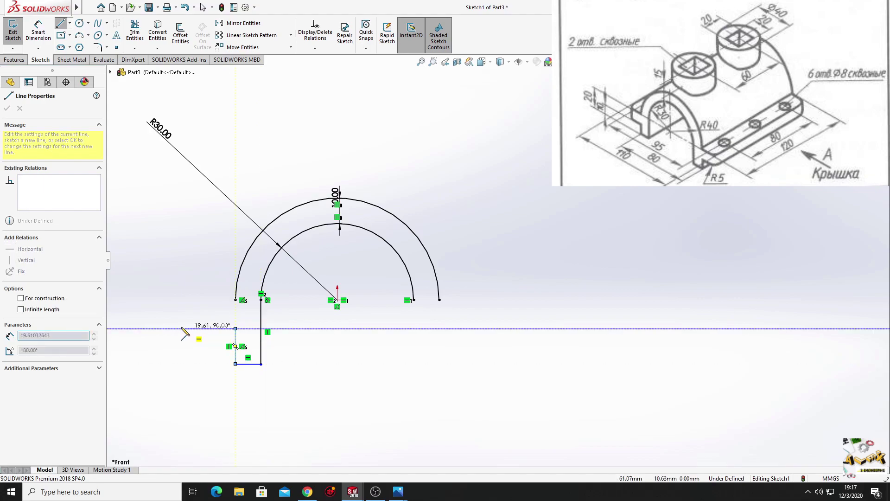
{"action": "left_click", "coordinate": [180, 328]}
{"action": "left_click", "coordinate": [180, 300]}
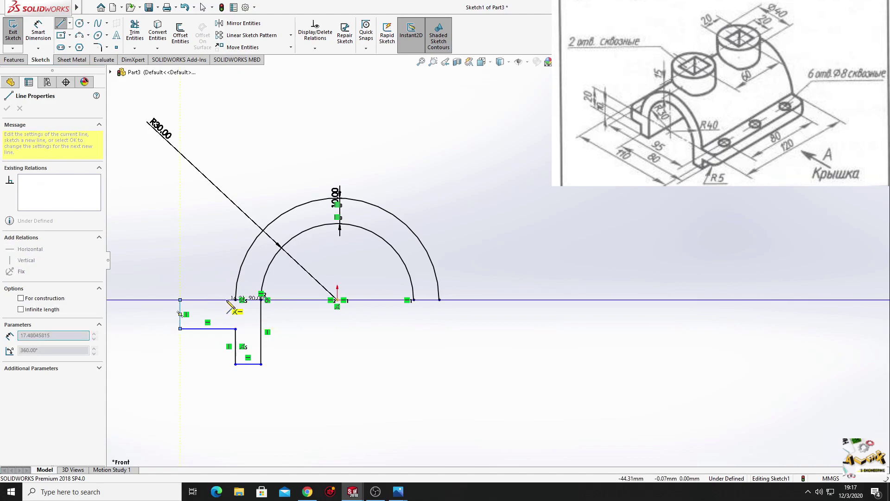
{"action": "left_click", "coordinate": [236, 300]}
{"action": "key", "text": "Escape"}
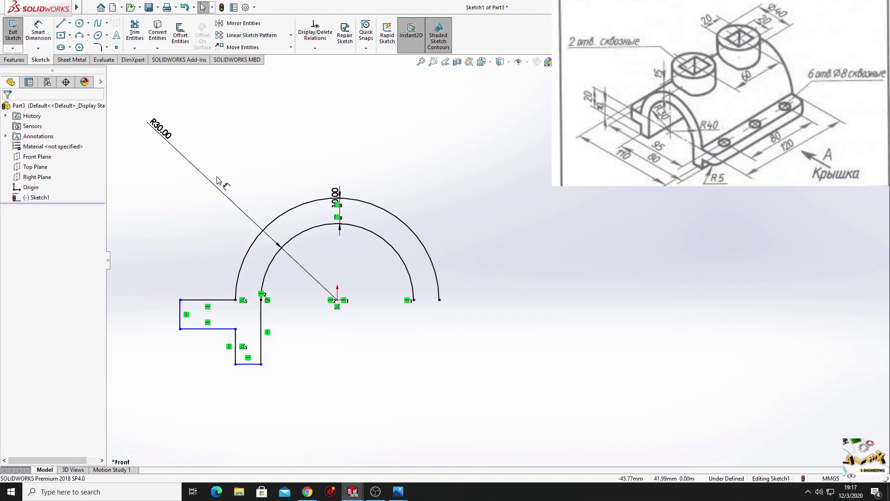
Draw a vertical centerline straight down from the origin.
{"action": "left_click", "coordinate": [70, 25]}
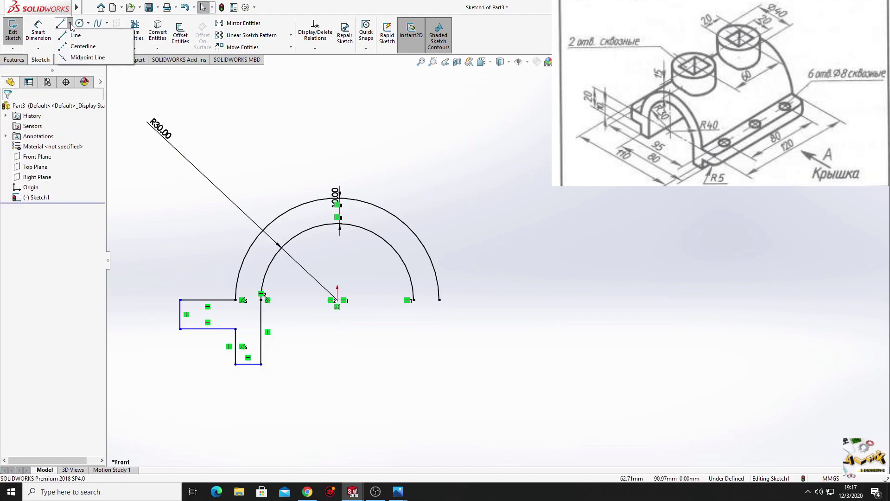
{"action": "left_click", "coordinate": [83, 46]}
{"action": "left_click", "coordinate": [337, 300]}
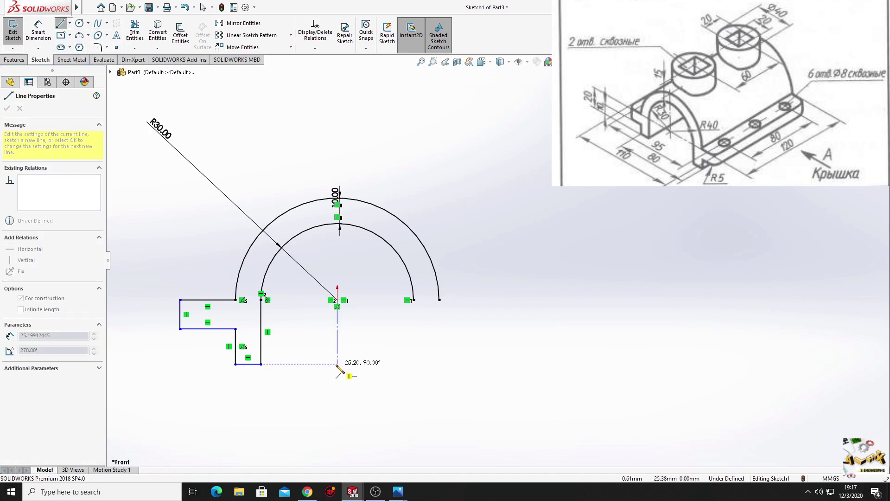
{"action": "left_click", "coordinate": [337, 363]}
{"action": "right_click", "coordinate": [382, 342]}
{"action": "left_click", "coordinate": [408, 351]}
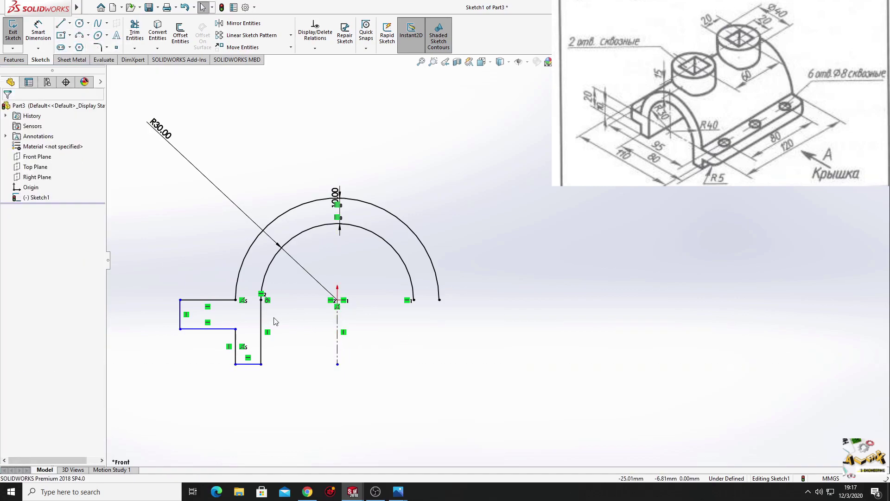
{"action": "middle_click_drag", "start_coordinate": [224, 229], "coordinate": [236, 217], "text": "ctrl"}
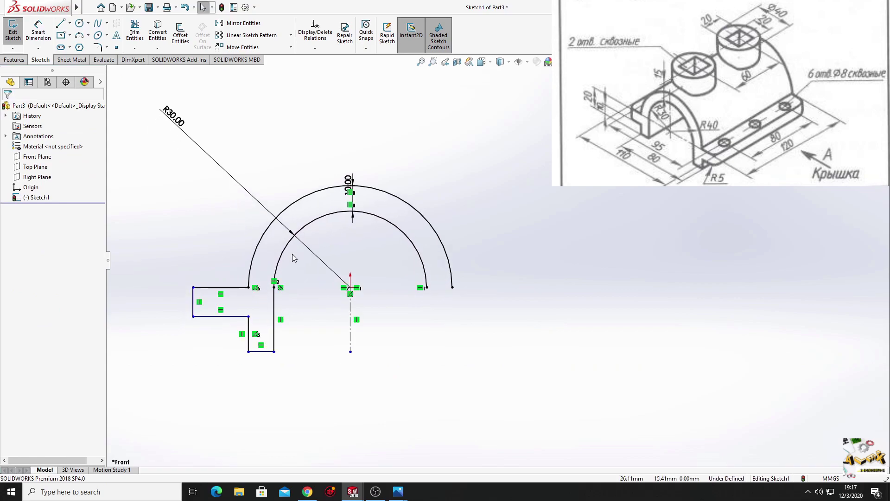
Mirror the left flange lines about the vertical centerline onto the right side.
{"action": "left_click", "coordinate": [254, 27]}
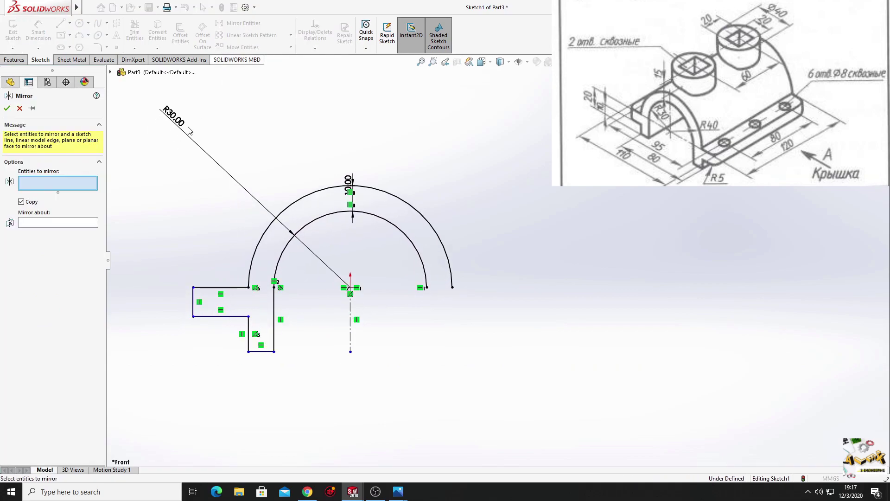
{"action": "left_click_drag", "start_coordinate": [198, 252], "coordinate": [302, 354]}
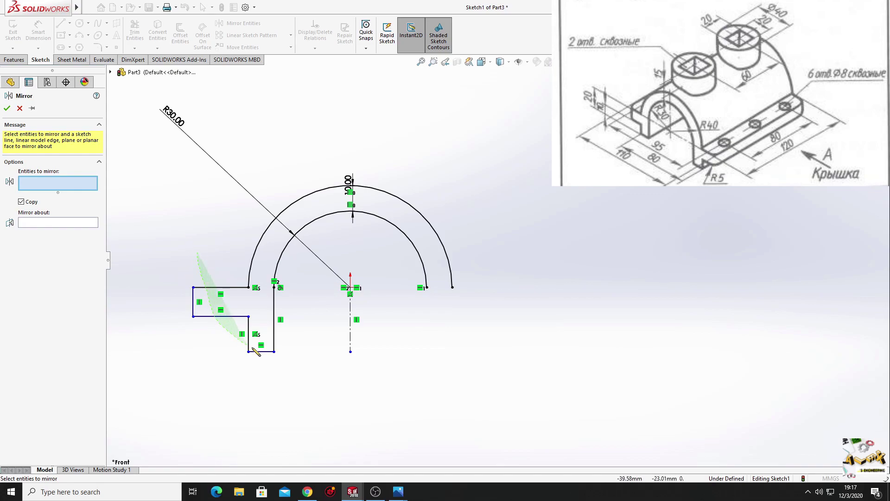
{"action": "left_click", "coordinate": [192, 308]}
{"action": "left_click", "coordinate": [84, 260]}
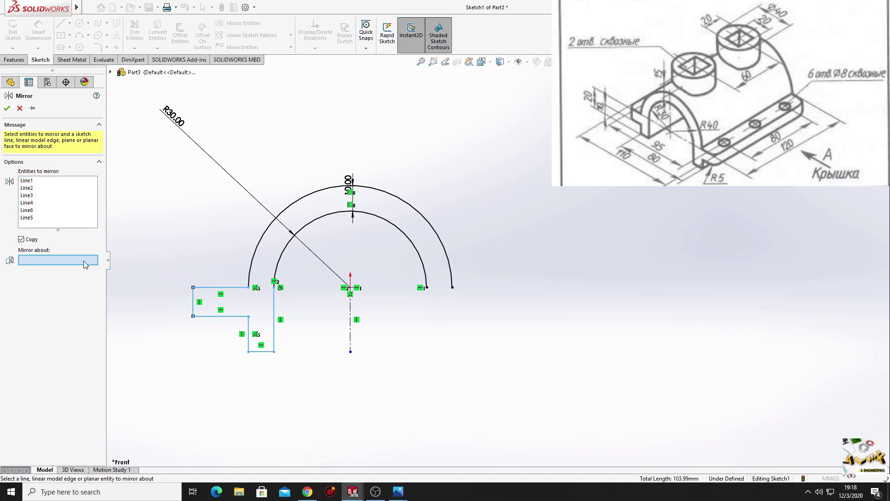
{"action": "left_click", "coordinate": [351, 329]}
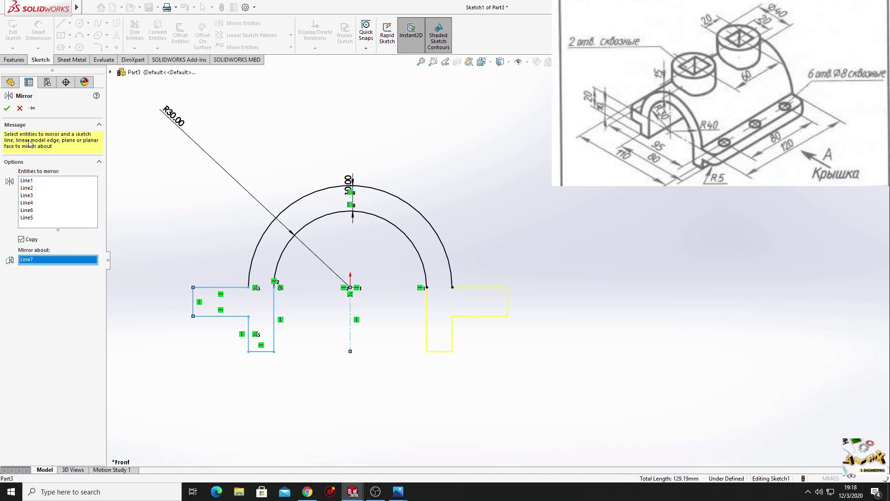
{"action": "left_click", "coordinate": [8, 109]}
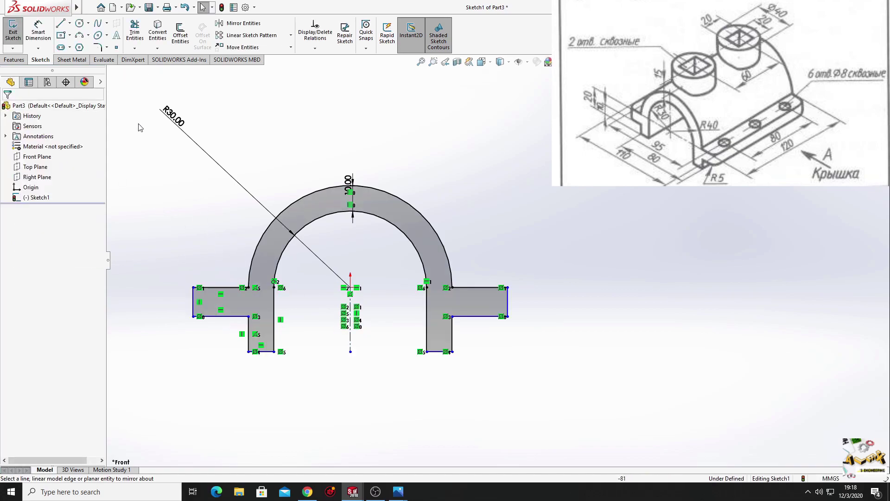
Dimension the flange end height to 10 and the step height to 20.
{"action": "left_click", "coordinate": [38, 32]}
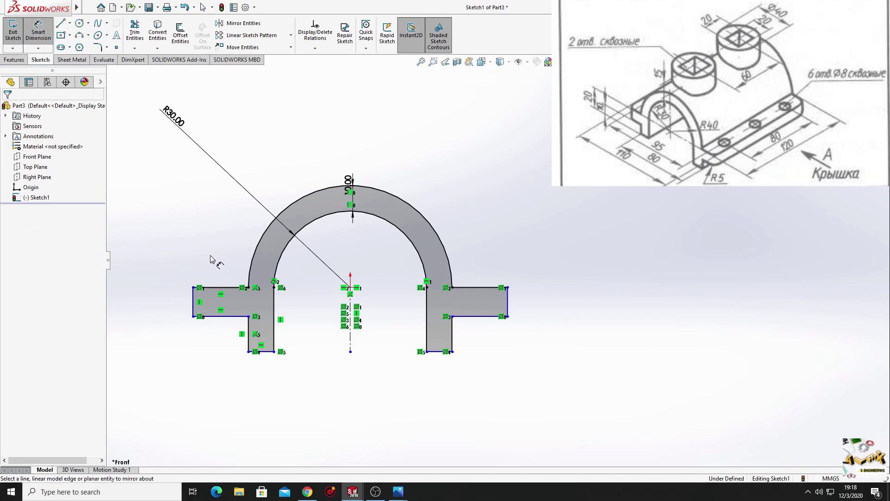
{"action": "middle_click_drag", "start_coordinate": [210, 259], "coordinate": [255, 240], "text": "ctrl"}
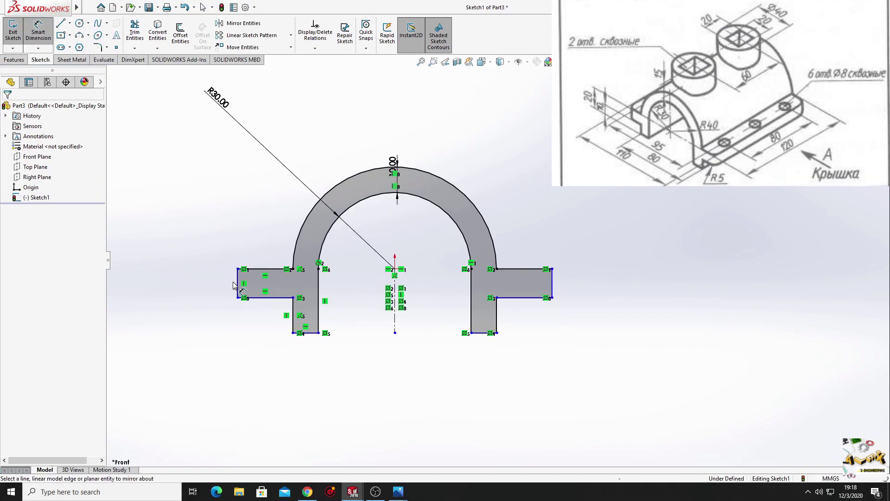
{"action": "left_click", "coordinate": [237, 285]}
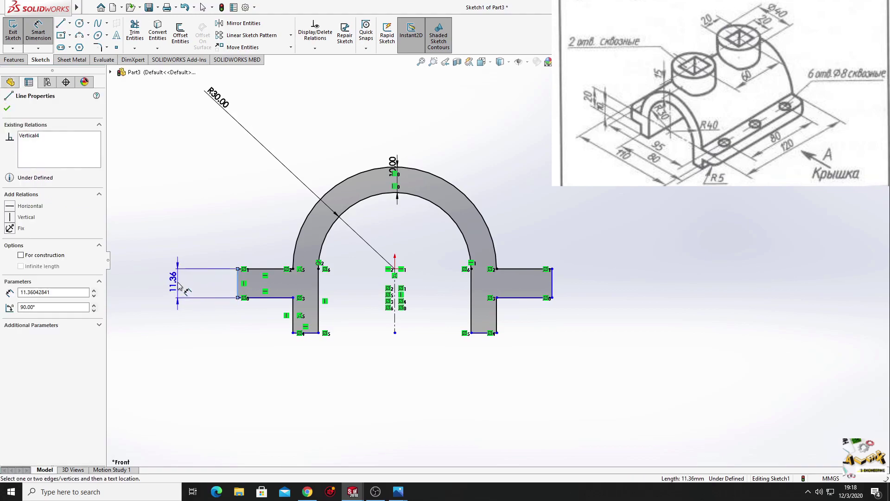
{"action": "left_click", "coordinate": [180, 287]}
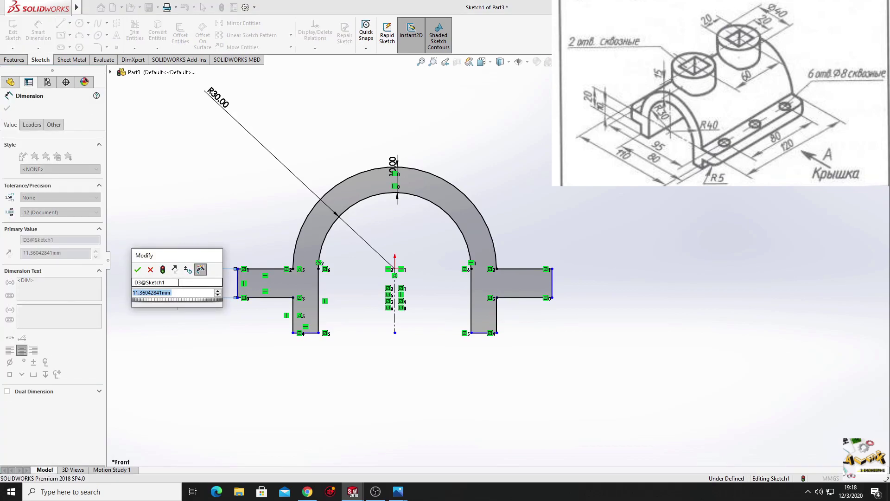
{"action": "type", "text": "10"}
{"action": "key", "text": "Return"}
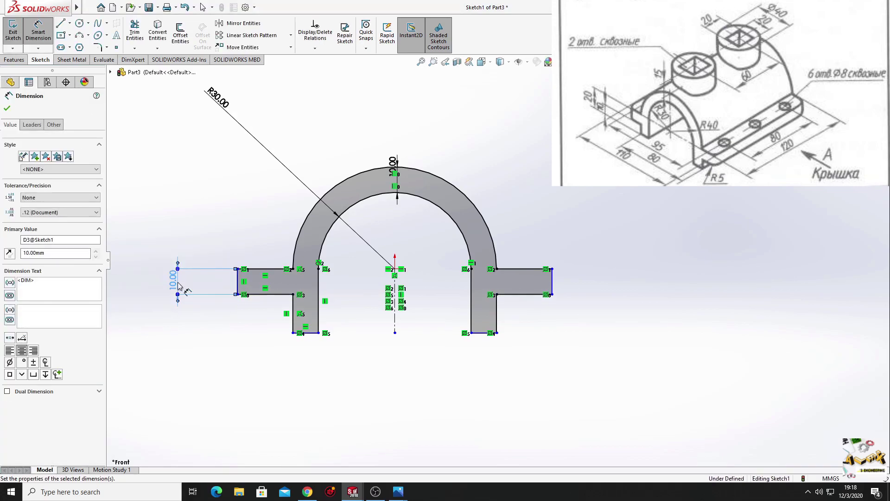
{"action": "left_click", "coordinate": [311, 333]}
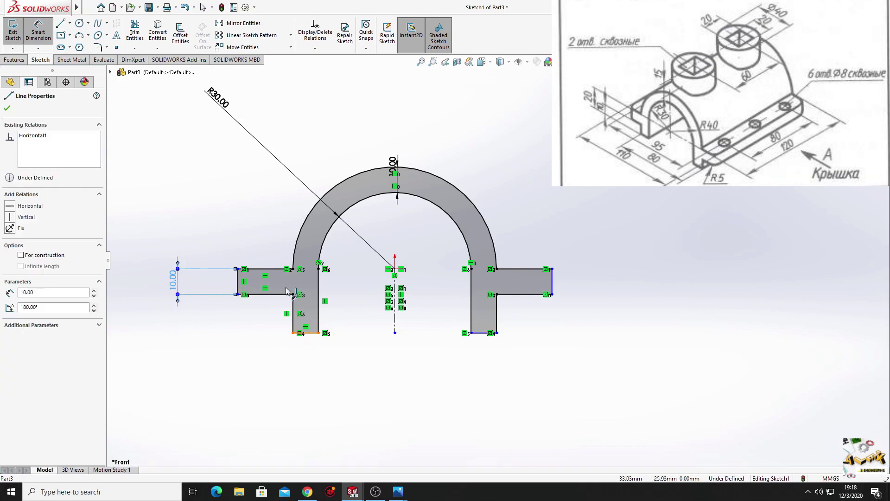
{"action": "left_click", "coordinate": [266, 269]}
{"action": "left_click", "coordinate": [143, 296]}
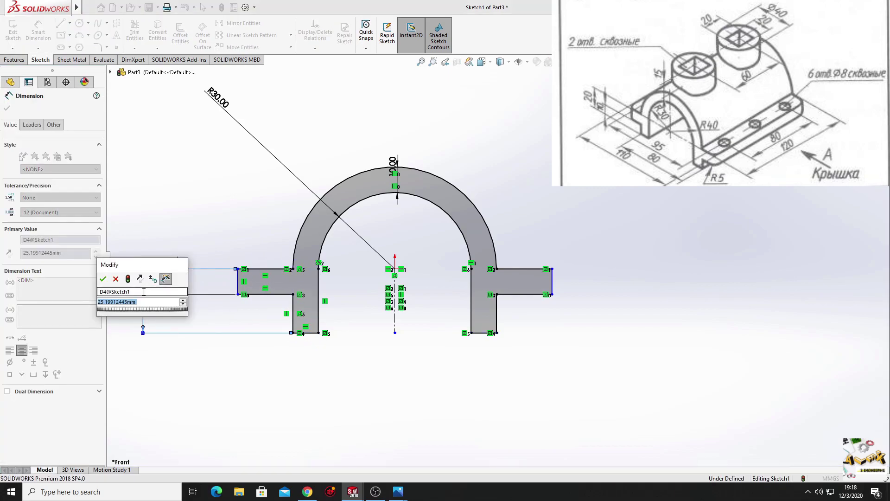
{"action": "type", "text": "20"}
{"action": "key", "text": "Return"}
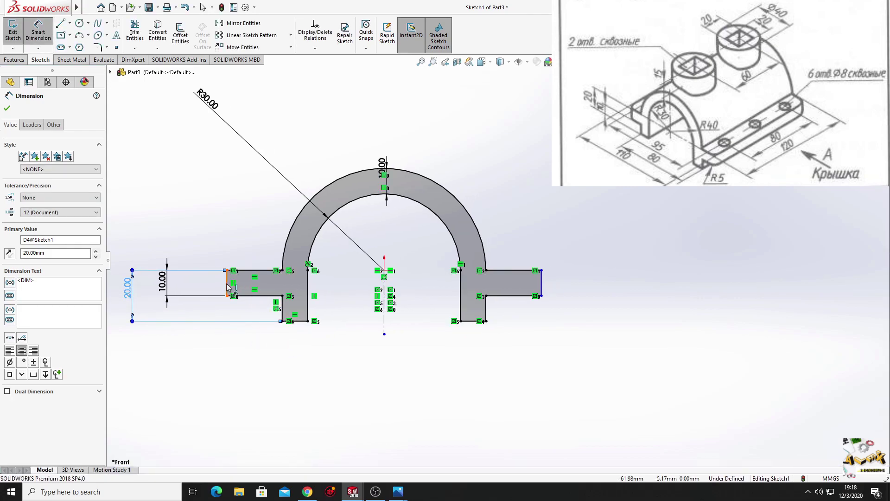
Set the overall flange-to-flange width to 110.
{"action": "left_click", "coordinate": [229, 288]}
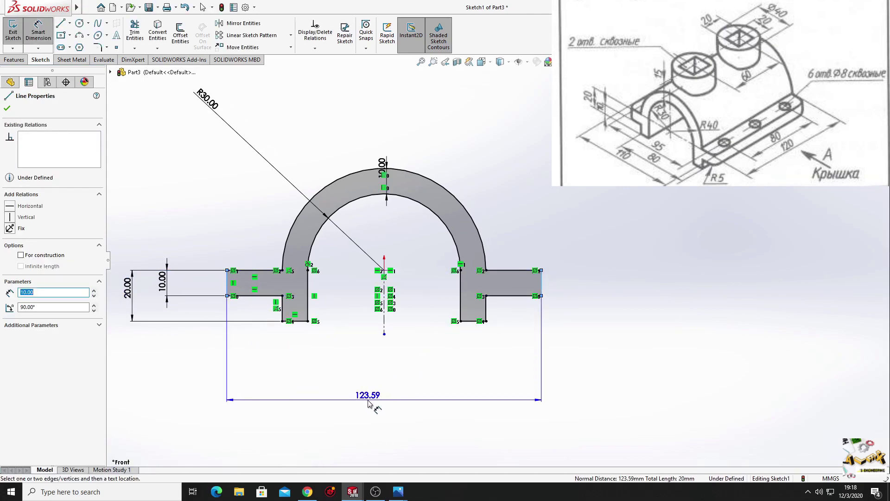
{"action": "left_click", "coordinate": [368, 400]}
{"action": "type", "text": "11"}
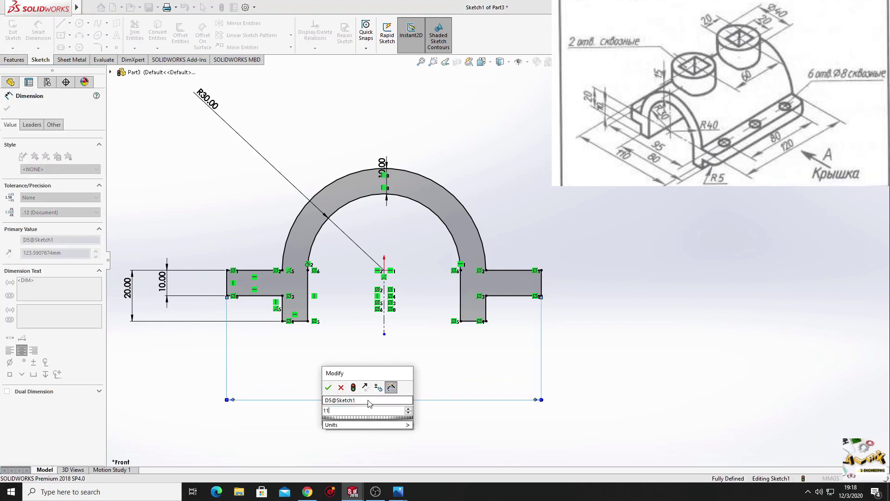
{"action": "type", "text": "0"}
{"action": "key", "text": "Return"}
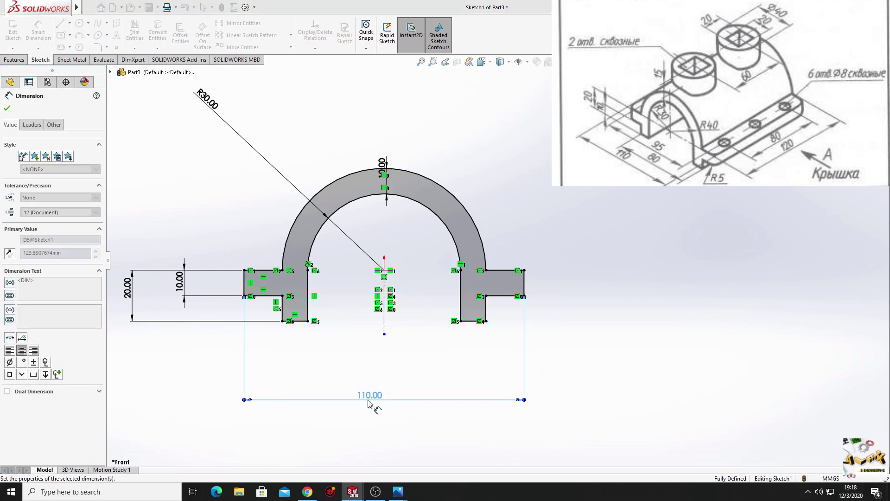
{"action": "right_click", "coordinate": [235, 218]}
{"action": "left_click", "coordinate": [258, 245]}
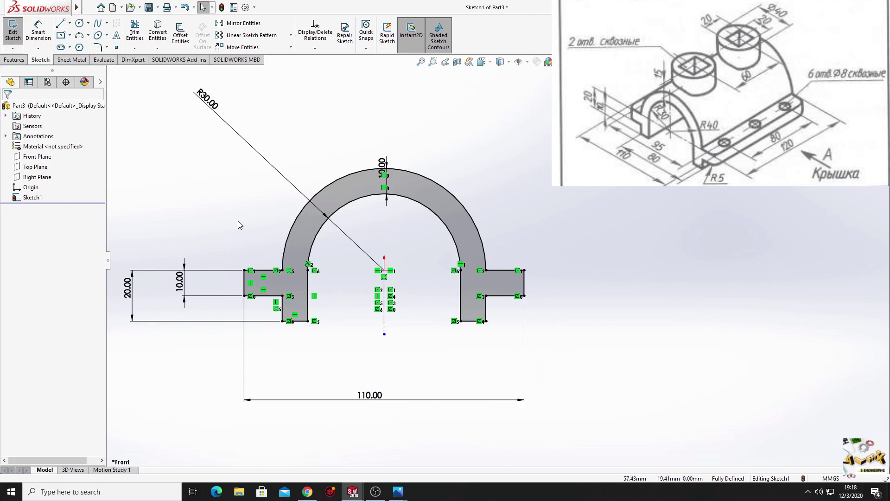
Extrude the arch sketch 120 mm with Mid Plane as Boss-Extrude1.
{"action": "left_click", "coordinate": [13, 60]}
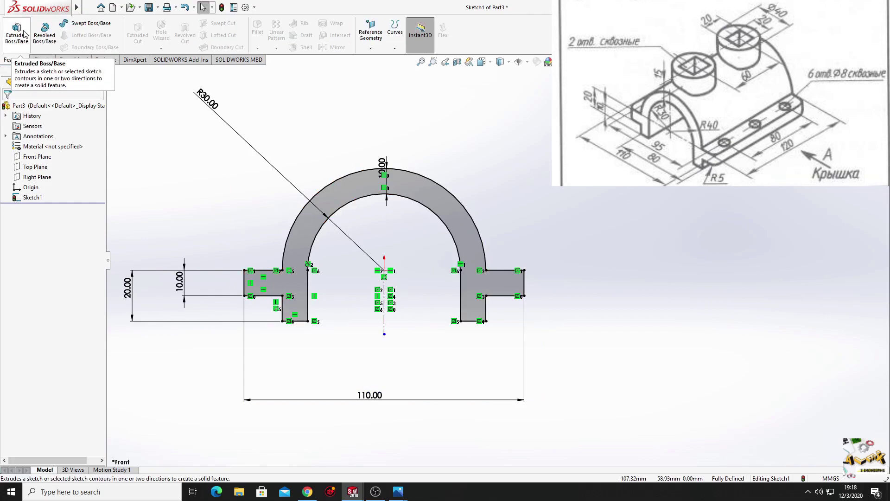
{"action": "left_click", "coordinate": [23, 33]}
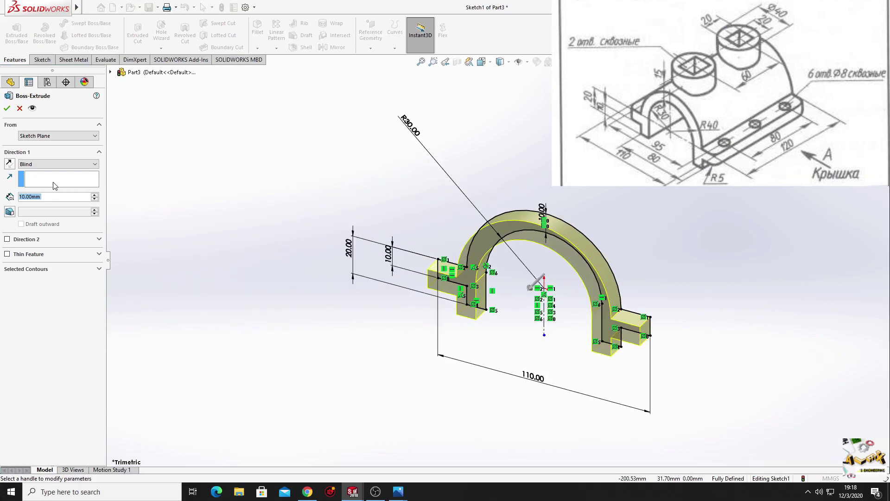
{"action": "left_click", "coordinate": [54, 164]}
{"action": "left_click", "coordinate": [45, 203]}
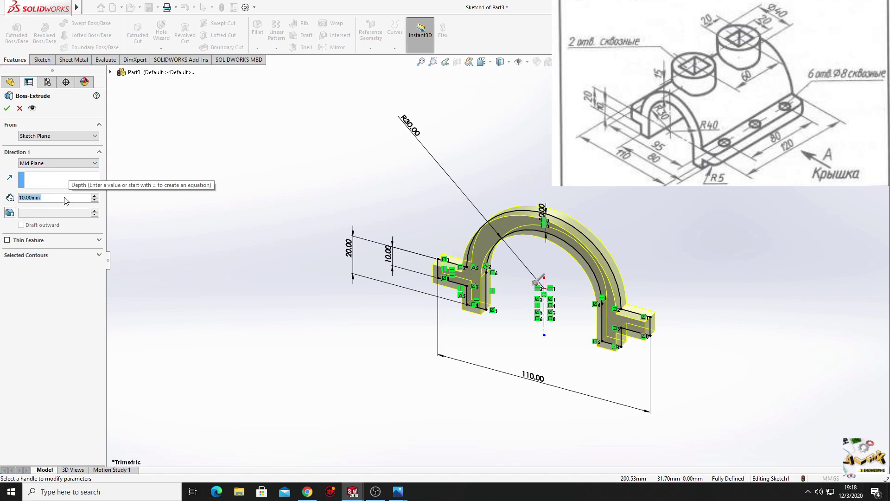
{"action": "type", "text": "120"}
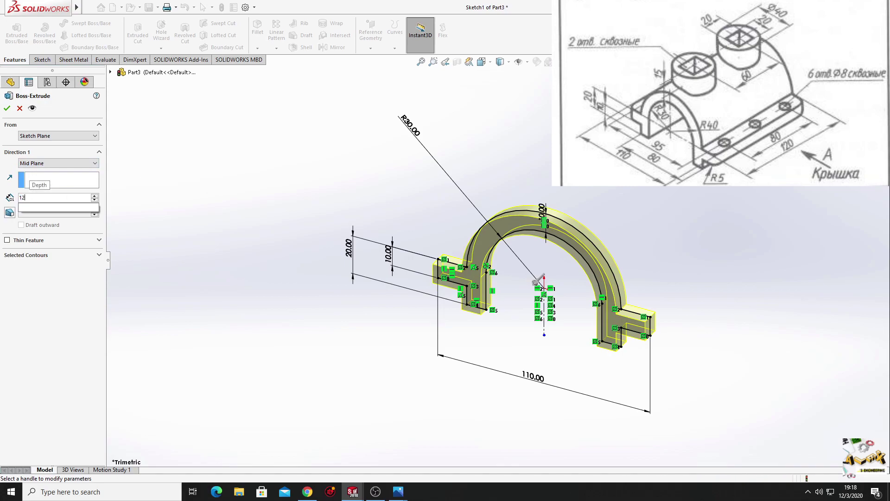
{"action": "key", "text": "Return"}
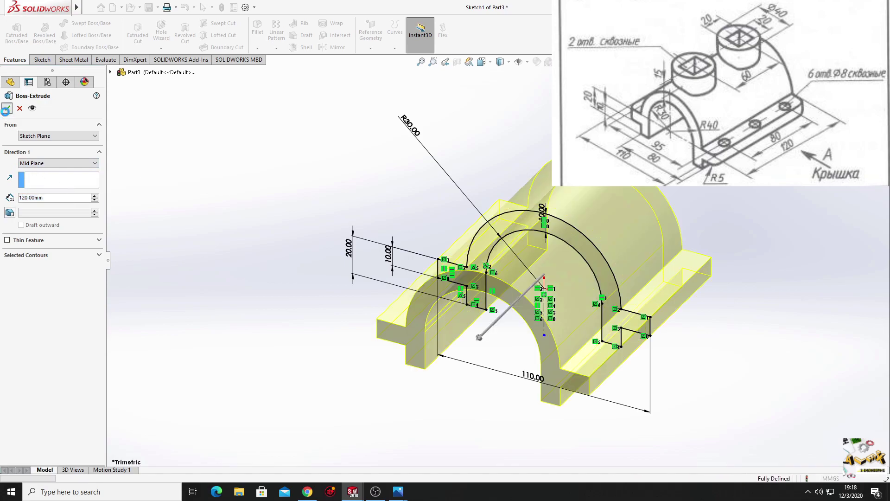
{"action": "left_click", "coordinate": [7, 108]}
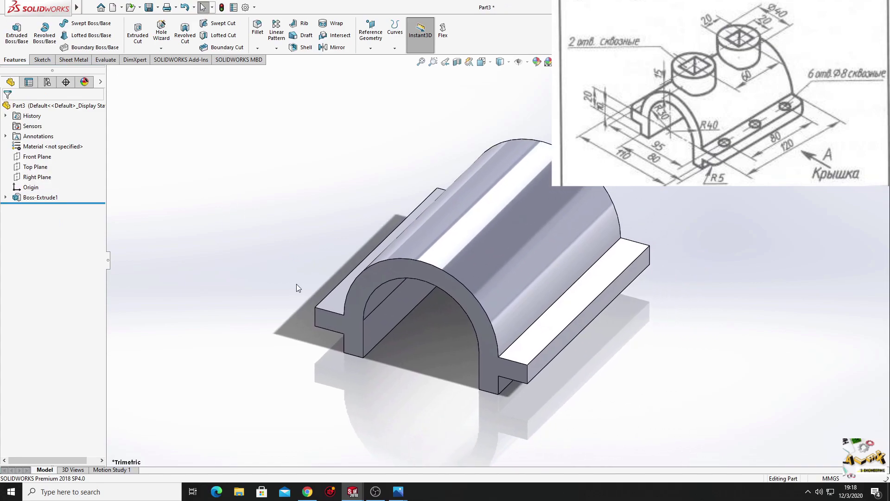
{"action": "mouse_move", "coordinate": [296, 284]}
{"action": "middle_mouse_down"}
{"action": "mouse_move", "coordinate": [250, 284]}
{"action": "mouse_move", "coordinate": [255, 388]}
{"action": "mouse_move", "coordinate": [290, 322]}
{"action": "mouse_move", "coordinate": [388, 367]}
{"action": "middle_mouse_up"}
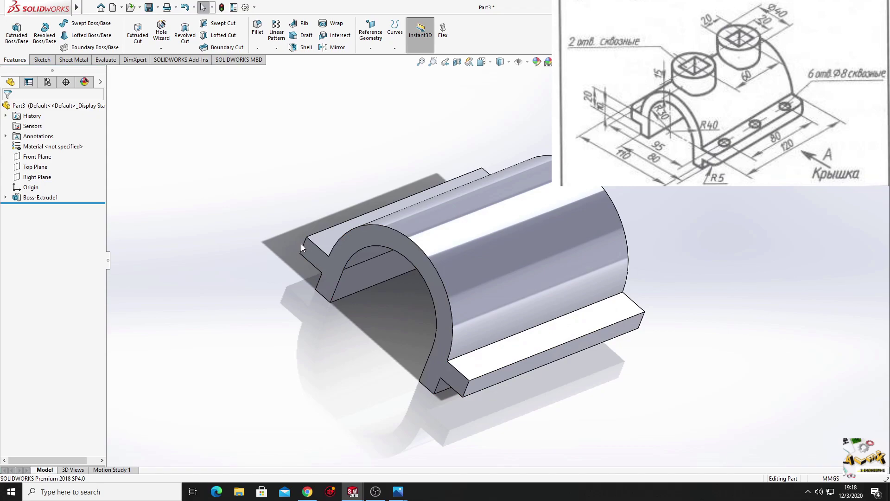
Fillet the four flange corner edges at 5 mm radius as Fillet1.
{"action": "left_click", "coordinate": [258, 28]}
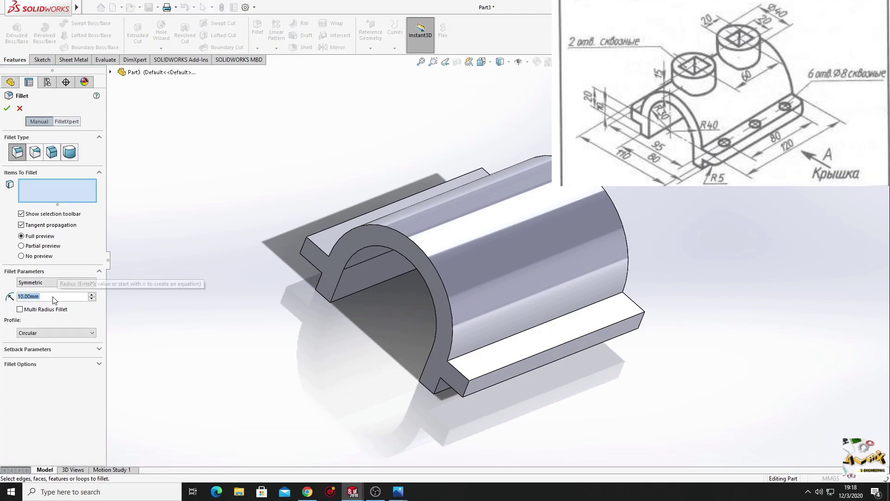
{"action": "type", "text": "5"}
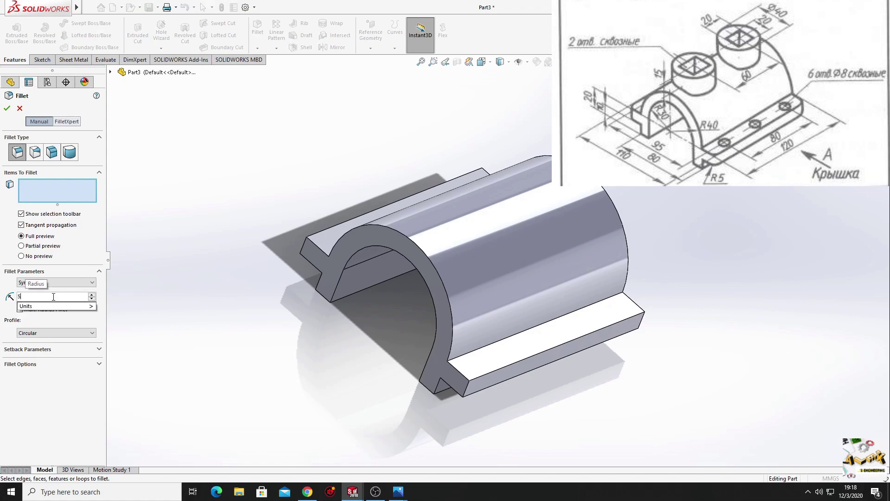
{"action": "left_click", "coordinate": [466, 390]}
{"action": "middle_click_drag", "start_coordinate": [478, 399], "coordinate": [663, 333]}
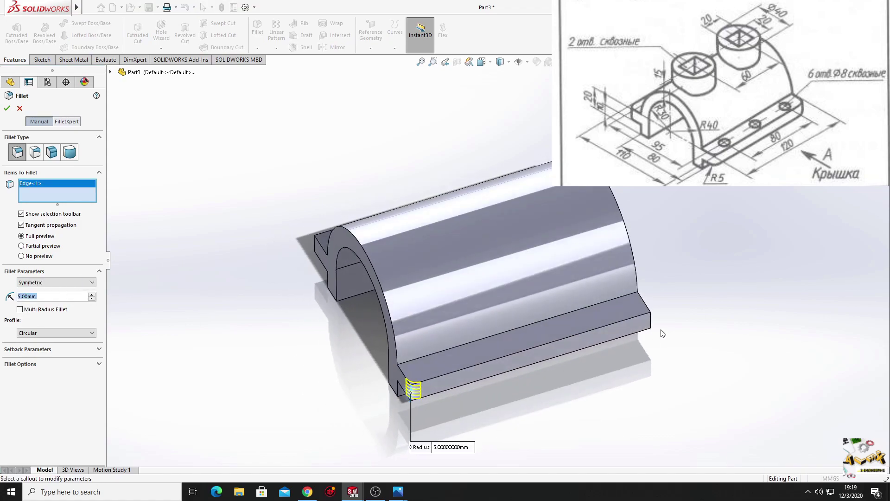
{"action": "left_click", "coordinate": [652, 322]}
{"action": "middle_click_drag", "start_coordinate": [563, 326], "coordinate": [587, 364]}
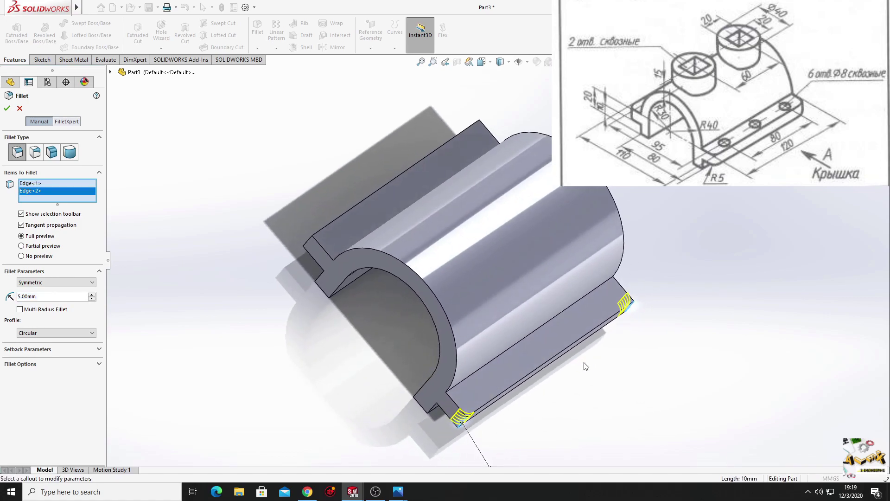
{"action": "left_click", "coordinate": [305, 241]}
{"action": "middle_click_drag", "start_coordinate": [305, 241], "coordinate": [420, 161]}
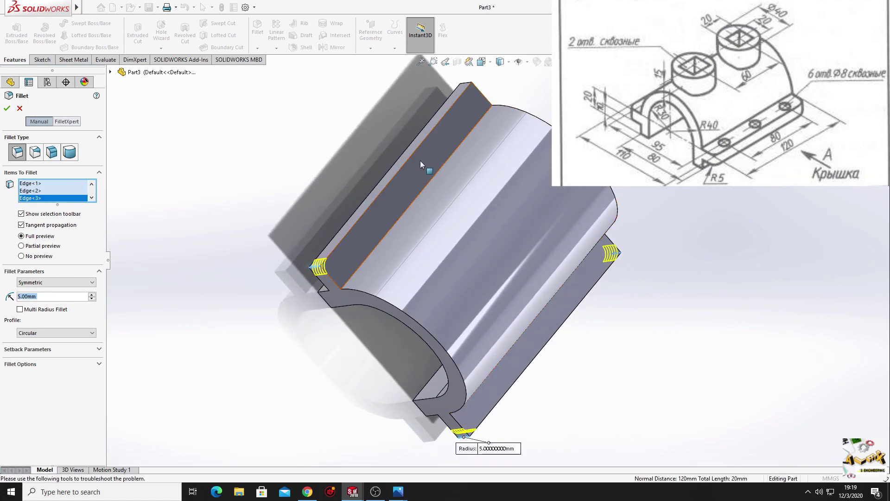
{"action": "left_click", "coordinate": [464, 86]}
{"action": "middle_click_drag", "start_coordinate": [357, 206], "coordinate": [324, 181]}
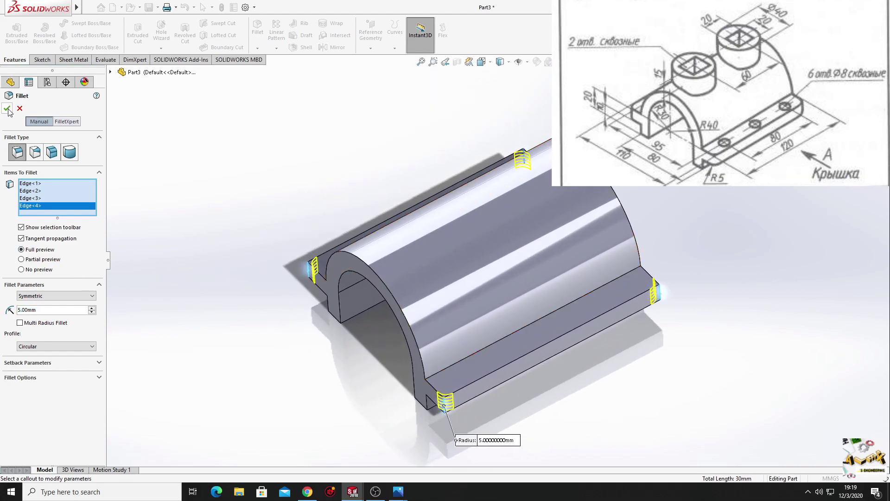
{"action": "key", "text": "Return"}
{"action": "mouse_move", "coordinate": [307, 356]}
{"action": "middle_mouse_down"}
{"action": "mouse_move", "coordinate": [218, 369]}
{"action": "mouse_move", "coordinate": [224, 343]}
{"action": "middle_mouse_up"}
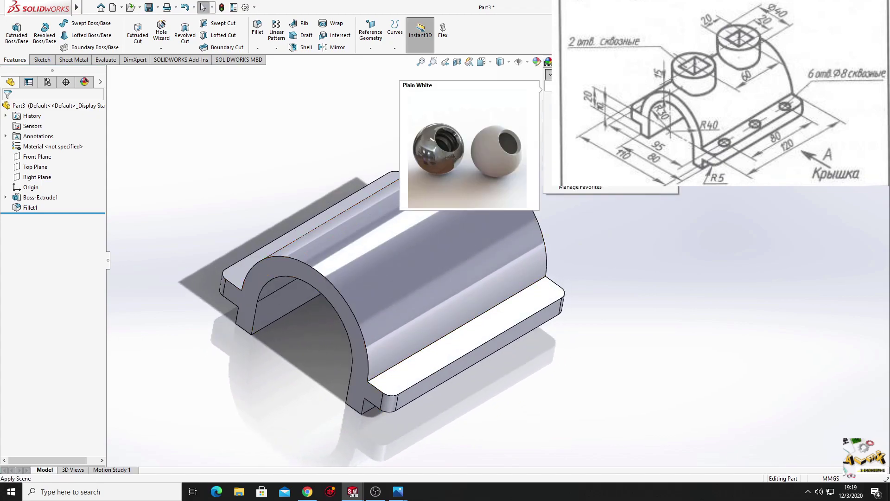
Apply the Plain White scene and start a sketch on the cover's flat face.
{"action": "left_click", "coordinate": [548, 62]}
{"action": "mouse_move", "coordinate": [528, 282]}
{"action": "middle_mouse_down"}
{"action": "mouse_move", "coordinate": [487, 252]}
{"action": "mouse_move", "coordinate": [507, 364]}
{"action": "middle_mouse_up"}
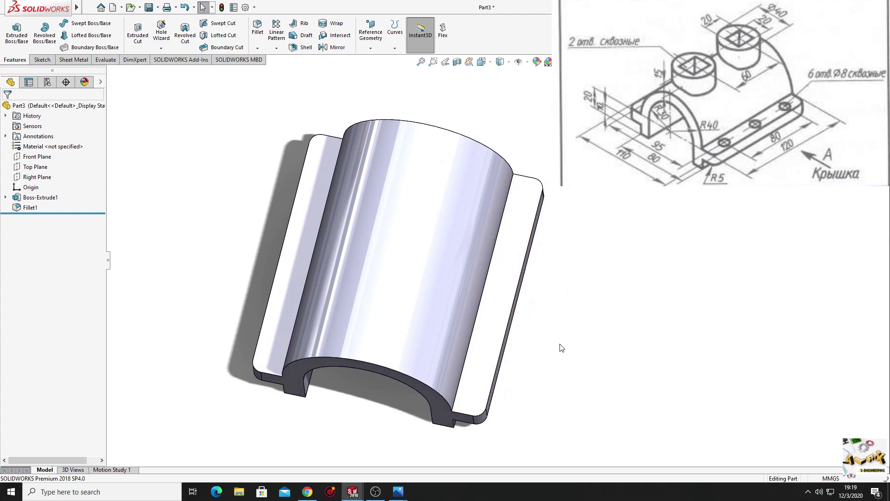
{"action": "left_click", "coordinate": [500, 316]}
{"action": "left_click", "coordinate": [536, 299]}
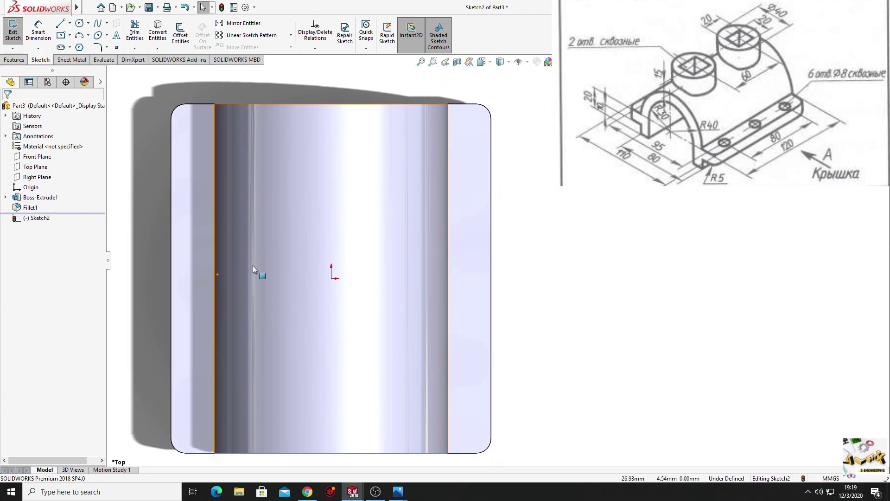
Draw two circles near the top-left and top-right corners of the face.
{"action": "left_click", "coordinate": [79, 23]}
{"action": "left_click", "coordinate": [189, 132]}
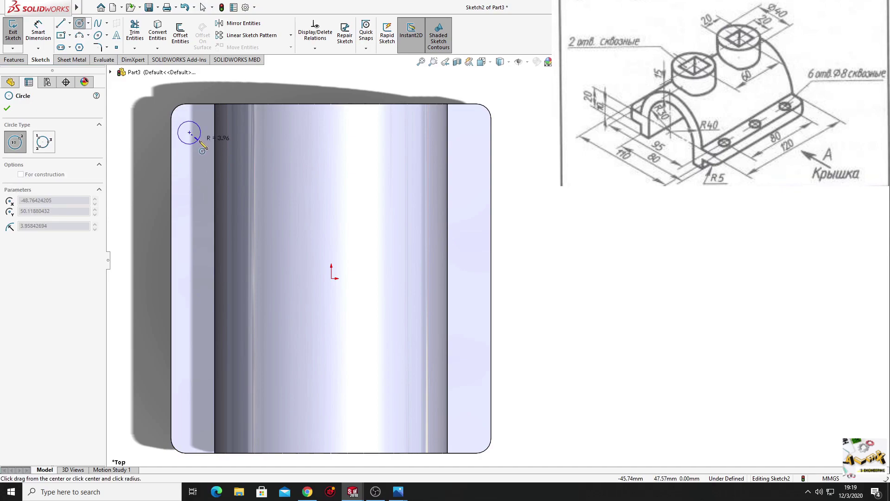
{"action": "left_click", "coordinate": [469, 132]}
{"action": "left_click", "coordinate": [480, 141]}
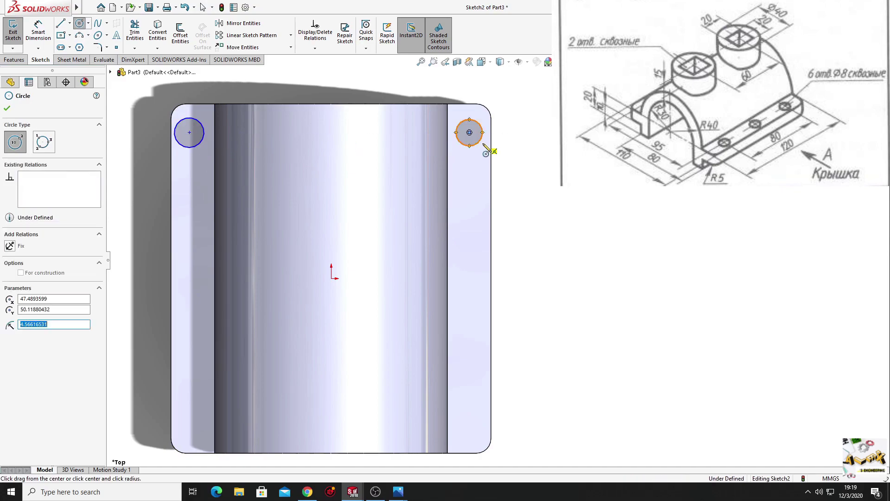
{"action": "key", "text": "Escape"}
Make the two circles Equal and align their centres with a Horizontal relation.
{"action": "left_click", "coordinate": [483, 139]}
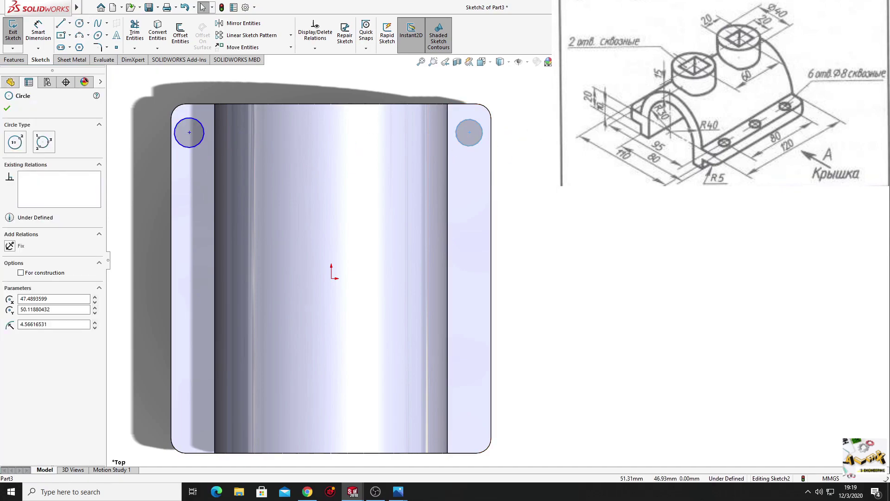
{"action": "left_click", "coordinate": [191, 147], "text": "ctrl"}
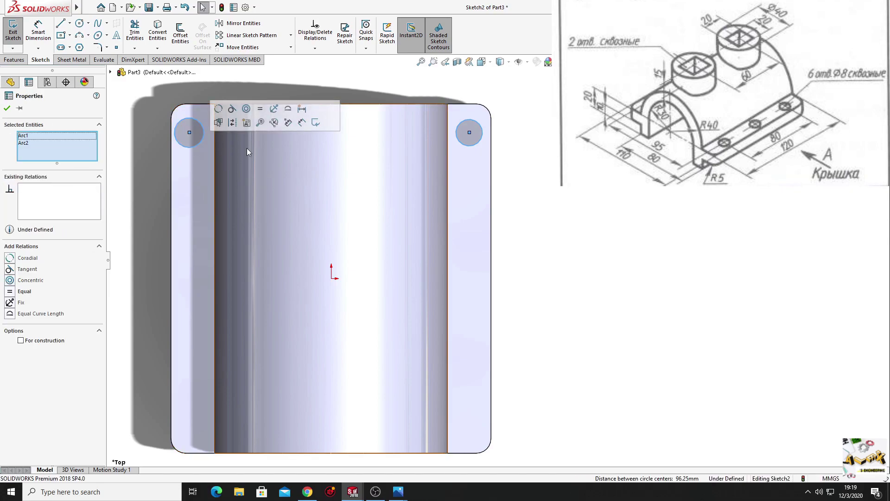
{"action": "left_click", "coordinate": [260, 108]}
{"action": "key", "text": "Escape"}
{"action": "left_click", "coordinate": [469, 133]}
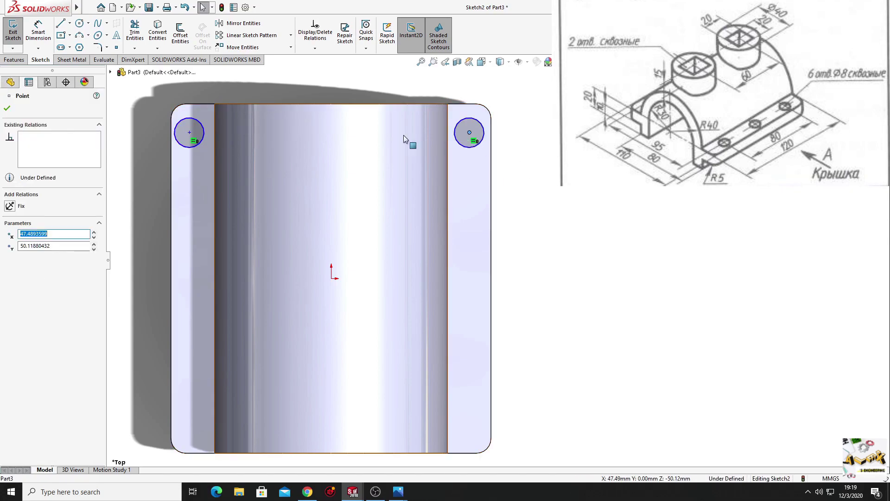
{"action": "left_click", "coordinate": [190, 133], "text": "ctrl"}
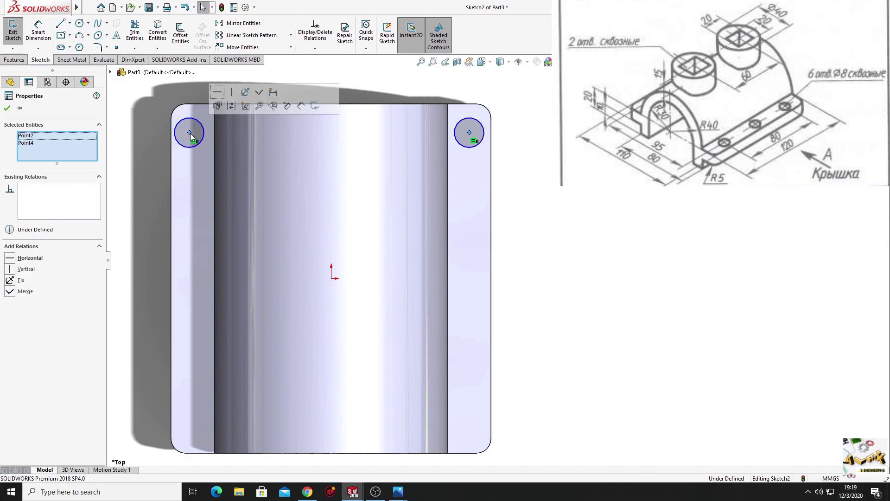
{"action": "left_click", "coordinate": [217, 100]}
{"action": "key", "text": "Escape"}
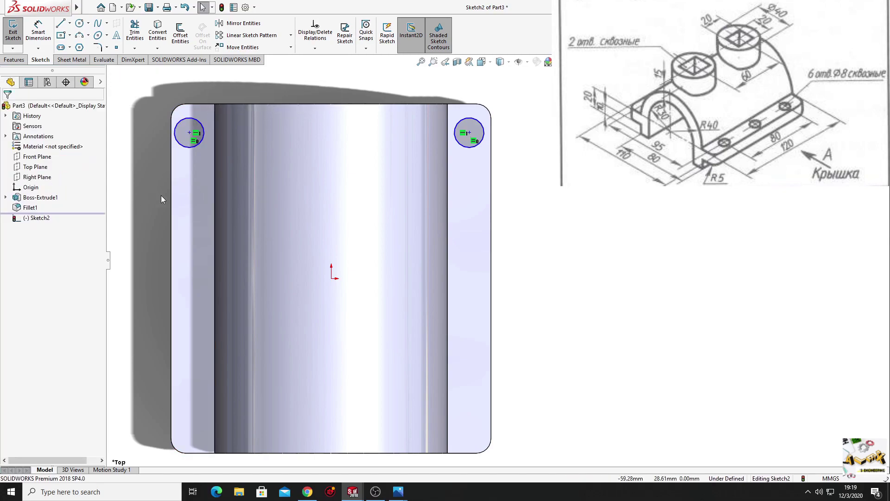
Dimension the left circle's diameter as 8 mm.
{"action": "left_click", "coordinate": [38, 33]}
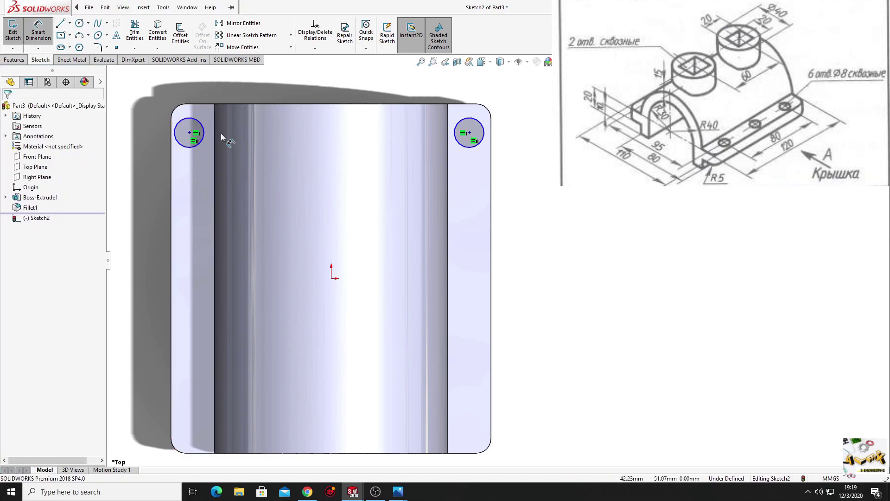
{"action": "left_click", "coordinate": [176, 144]}
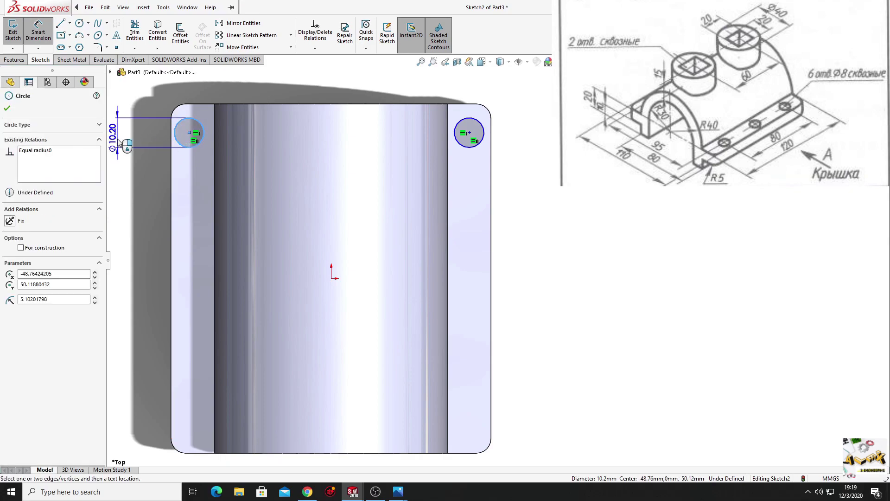
{"action": "left_click", "coordinate": [119, 142]}
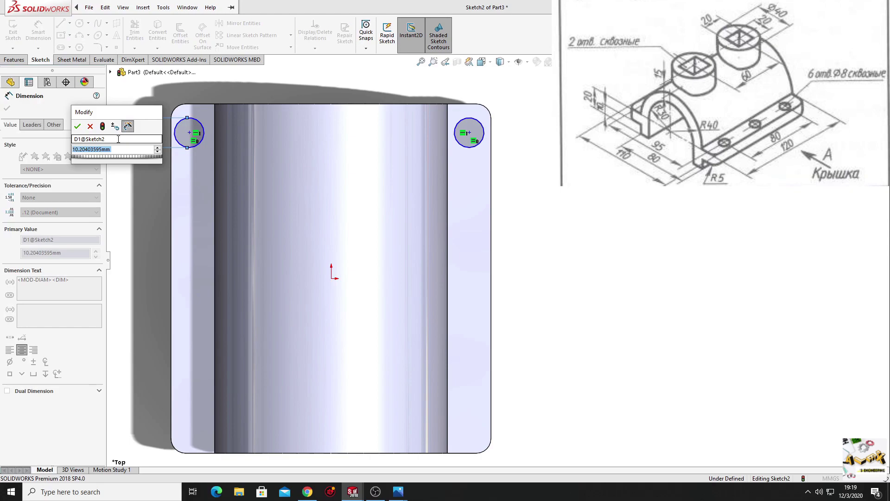
{"action": "type", "text": "8"}
{"action": "key", "text": "Return"}
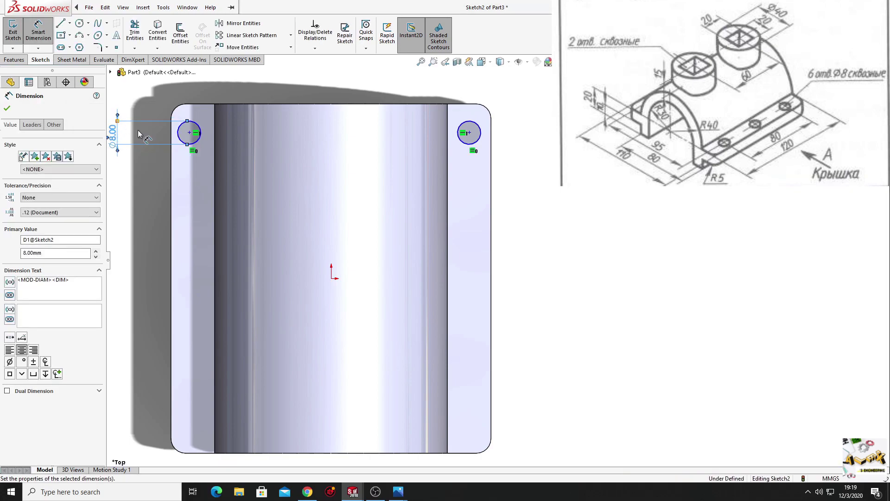
Place the left circle's centre 7.5 mm from the part's left edge.
{"action": "left_click", "coordinate": [189, 133]}
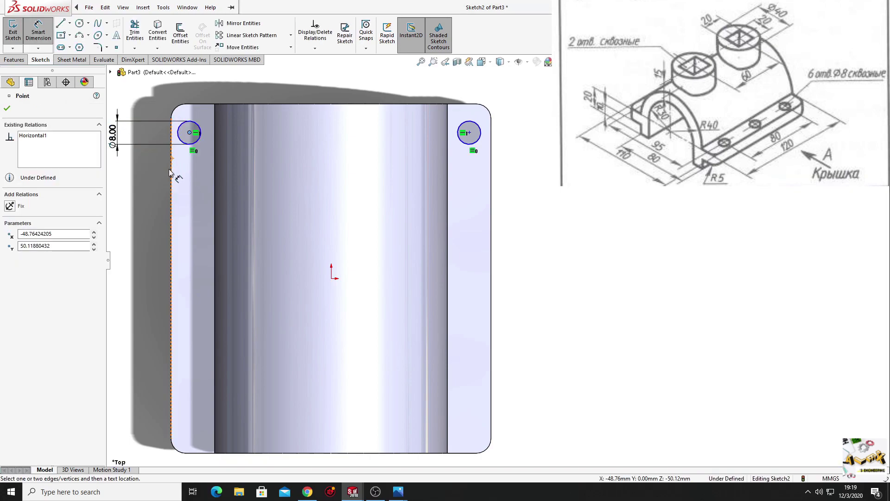
{"action": "left_click", "coordinate": [171, 175]}
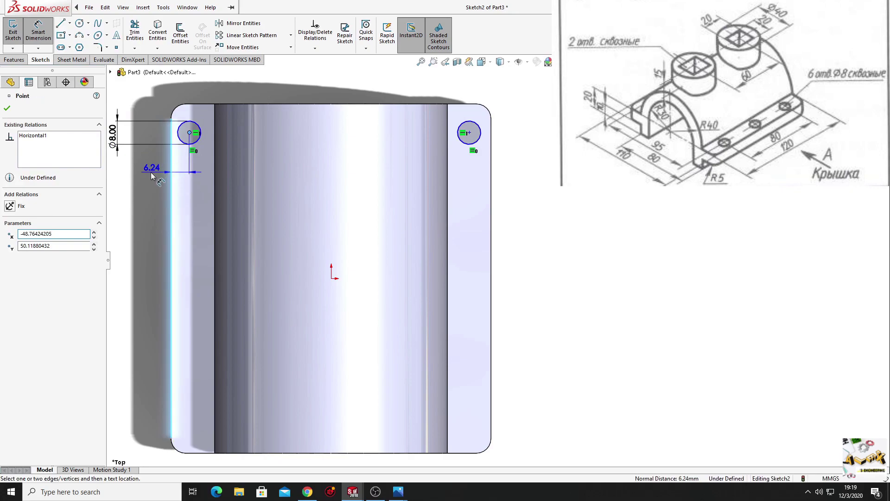
{"action": "left_click", "coordinate": [147, 174]}
{"action": "type", "text": "7"}
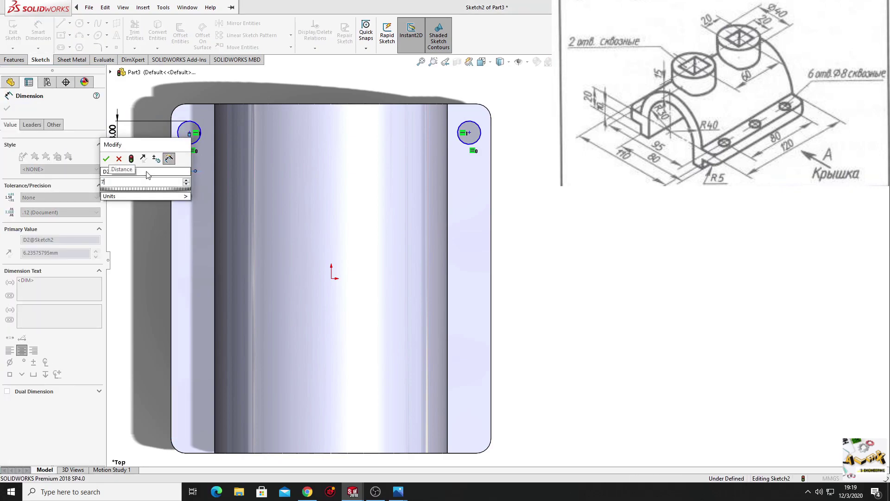
{"action": "type", "text": ".5"}
{"action": "key", "text": "Return"}
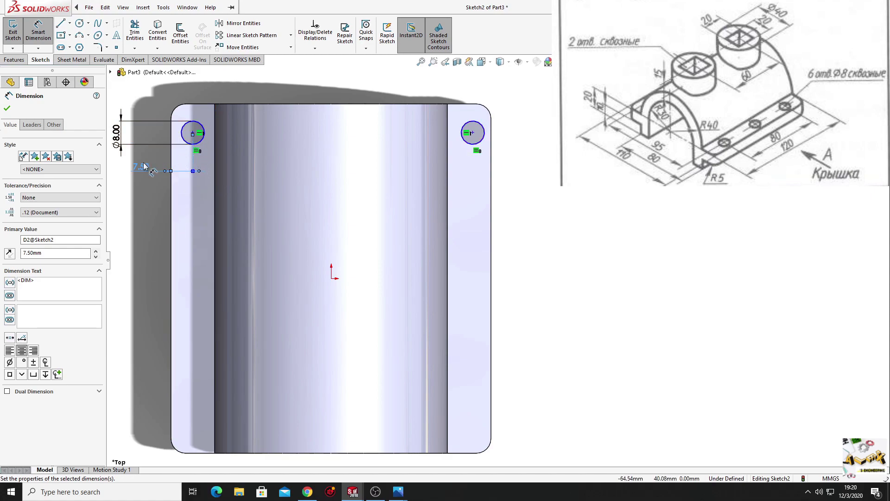
{"action": "left_click", "coordinate": [170, 205]}
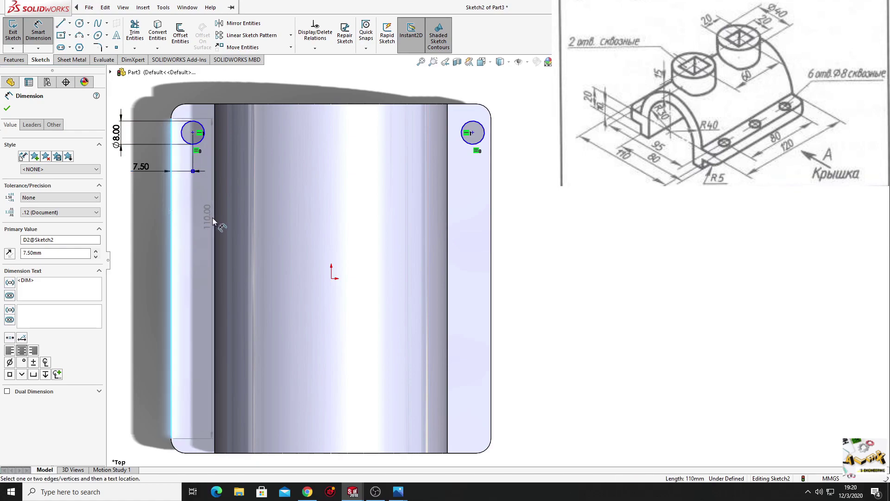
{"action": "key", "text": "Escape"}
{"action": "key", "text": "Escape"}
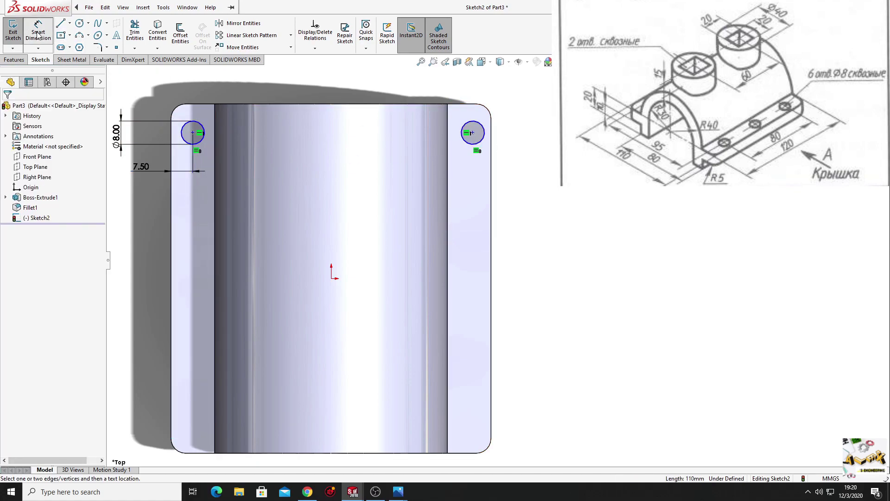
Dimension the right circle's centre 7.5 mm from the right edge.
{"action": "key", "text": "d"}
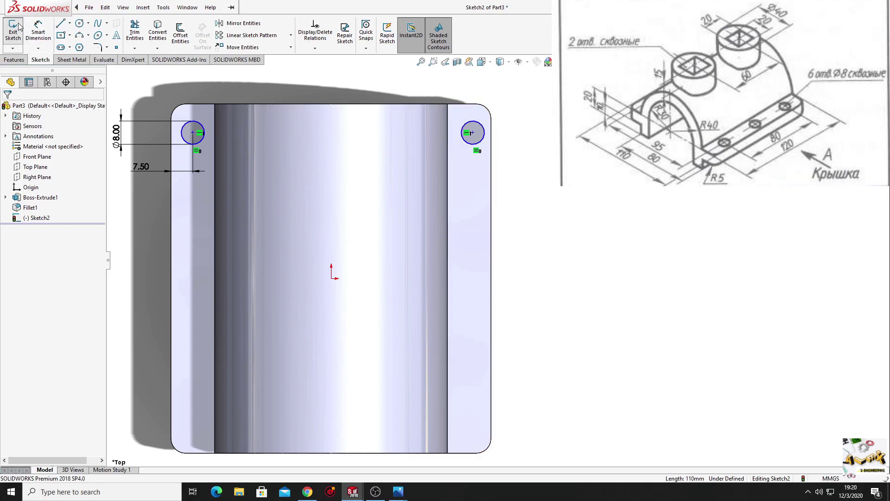
{"action": "left_click", "coordinate": [472, 133]}
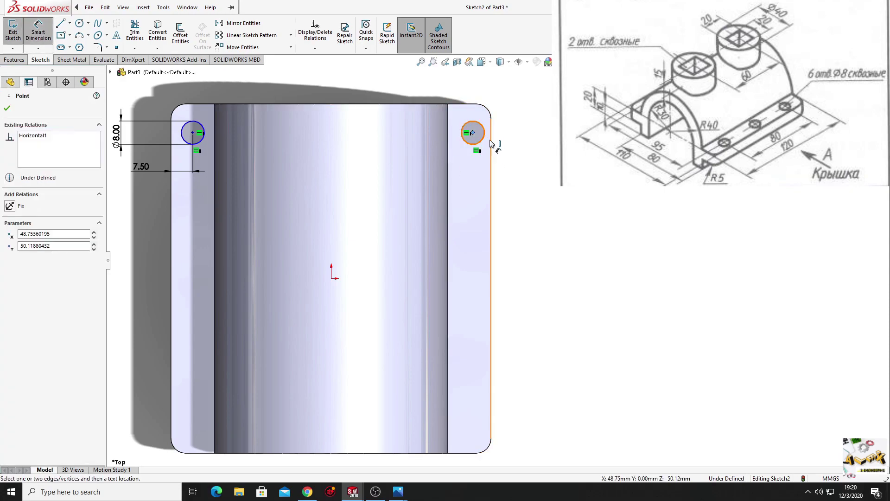
{"action": "left_click", "coordinate": [480, 90]}
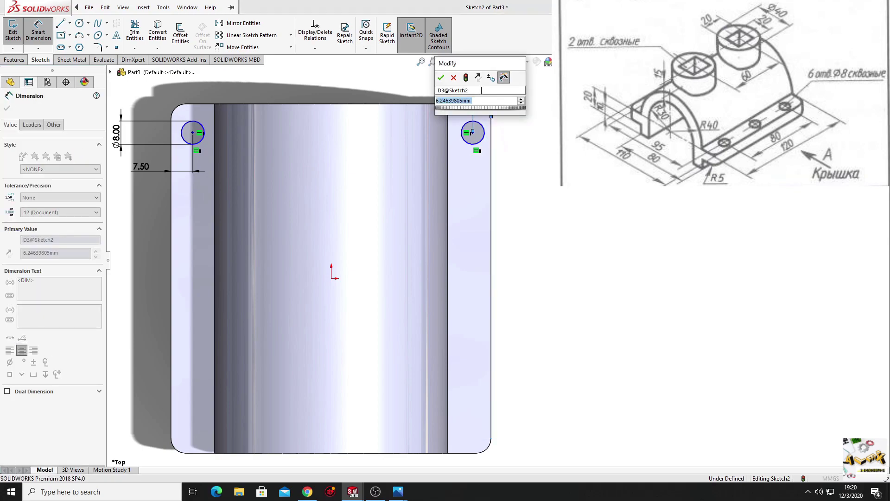
{"action": "key", "text": "Return"}
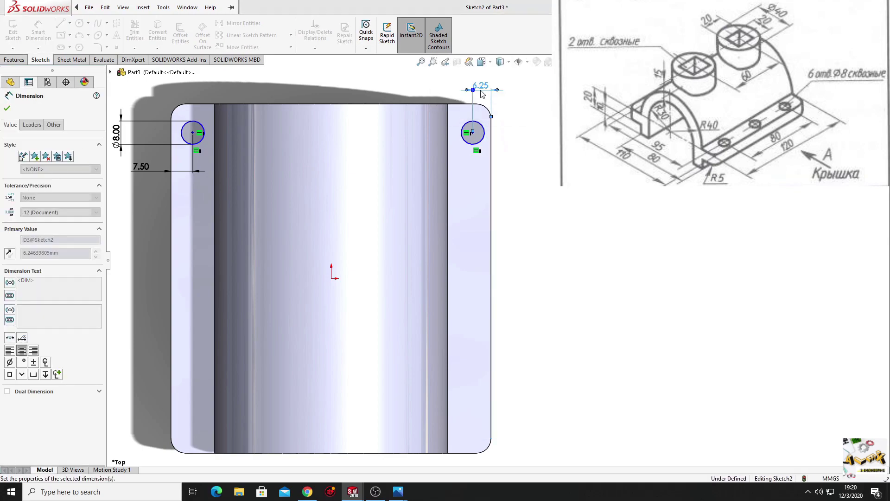
{"action": "right_click", "coordinate": [554, 156]}
{"action": "left_click", "coordinate": [581, 186]}
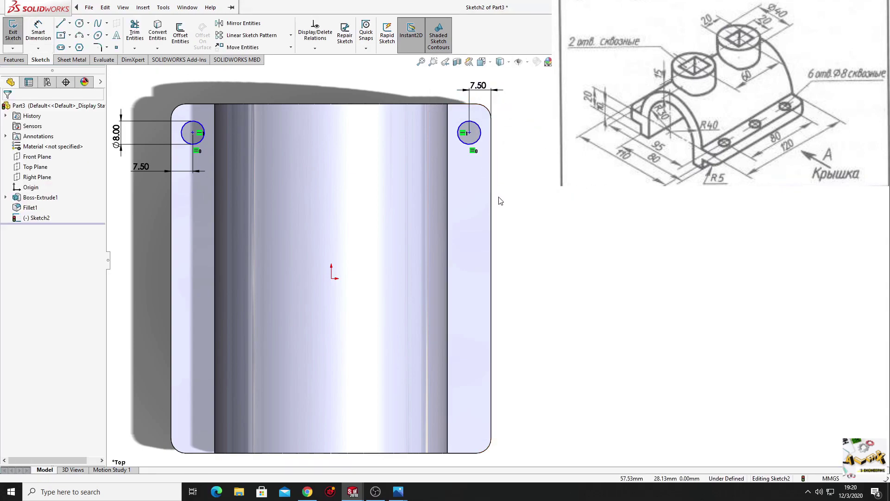
{"action": "middle_click_drag", "start_coordinate": [499, 199], "coordinate": [533, 199], "text": "ctrl"}
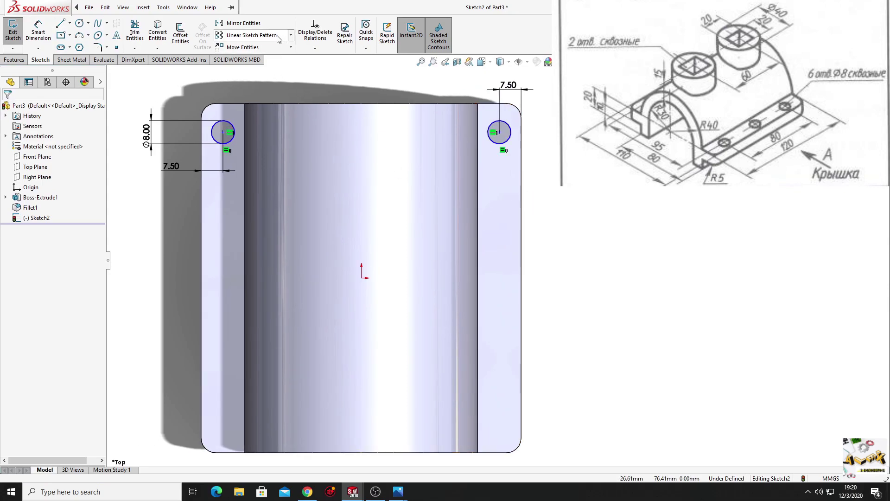
Pattern both top holes downward as 3 instances at 40 mm spacing, one horizontal copy.
{"action": "left_click", "coordinate": [272, 40]}
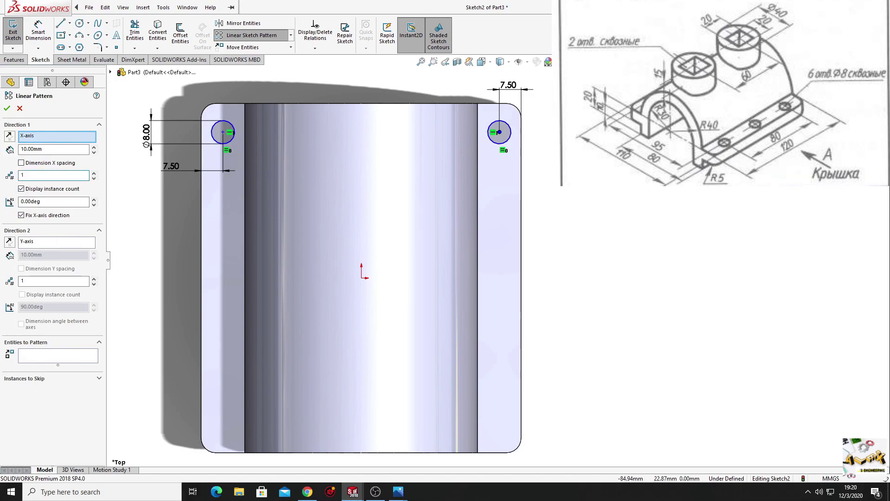
{"action": "left_click", "coordinate": [21, 176]}
{"action": "type", "text": "3"}
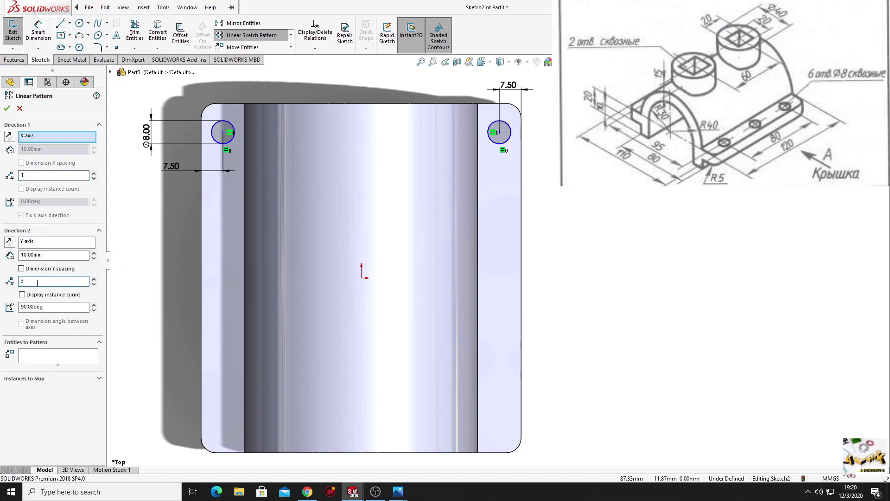
{"action": "left_click", "coordinate": [221, 143]}
{"action": "left_click", "coordinate": [499, 143]}
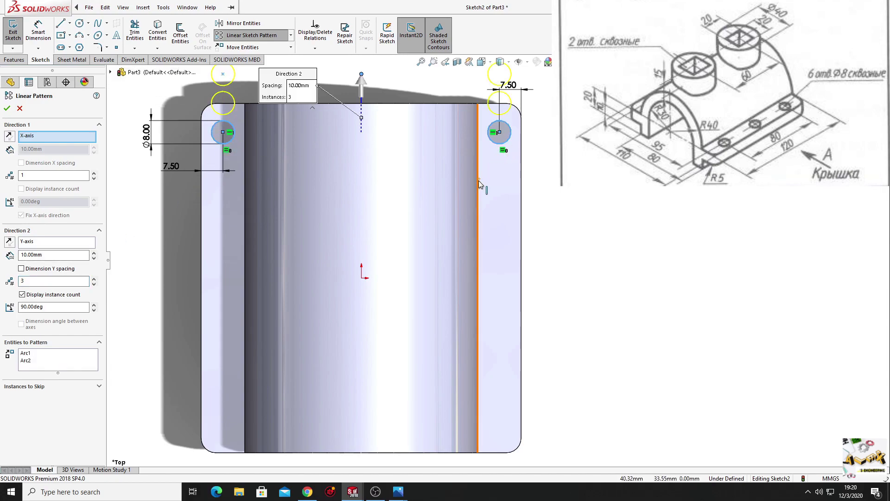
{"action": "scroll", "coordinate": [371, 153], "scroll_direction": "up", "scroll_amount": 1}
{"action": "scroll", "coordinate": [279, 120], "scroll_direction": "down", "scroll_amount": 1}
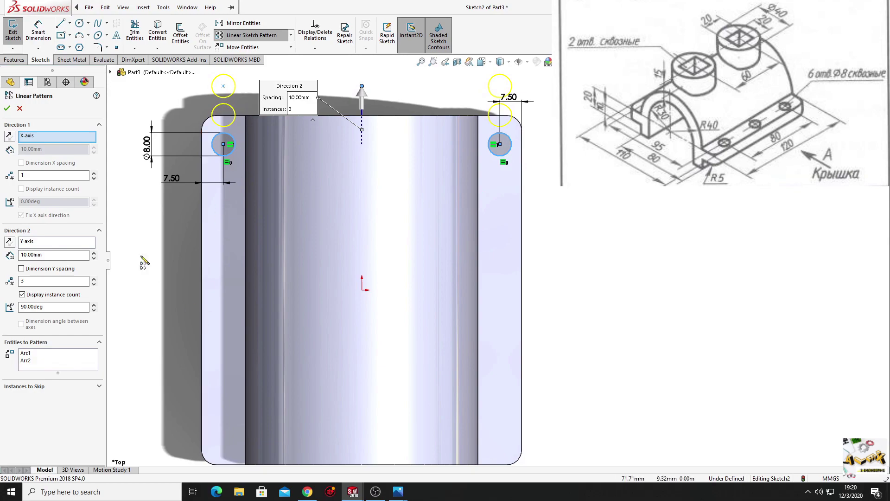
{"action": "double_click", "coordinate": [24, 280]}
{"action": "key", "text": "BackSpace"}
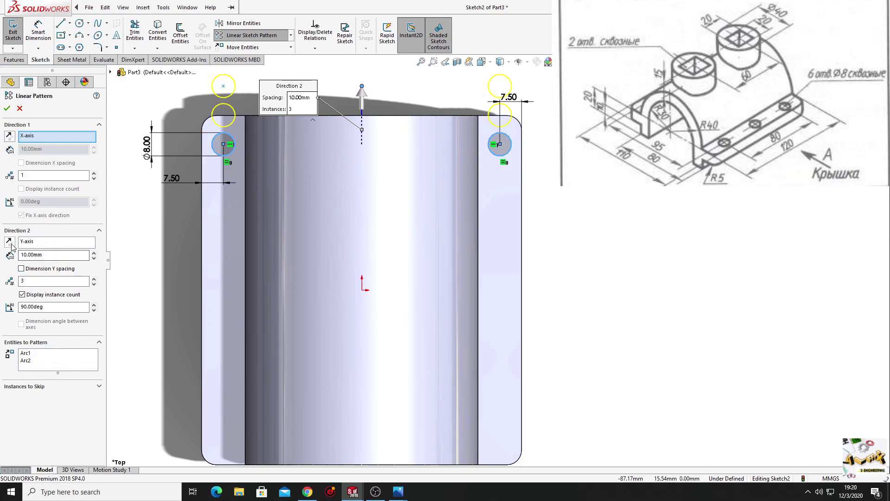
{"action": "left_click", "coordinate": [9, 242]}
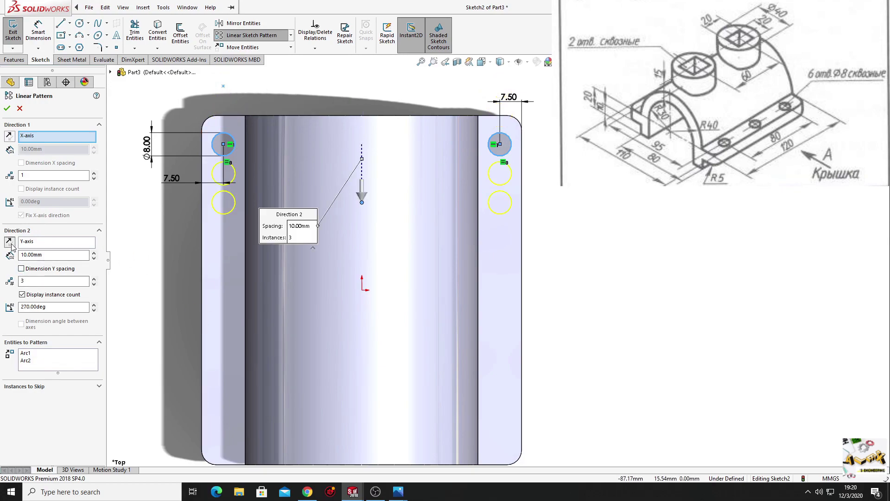
{"action": "double_click", "coordinate": [48, 255]}
{"action": "type", "text": "40"}
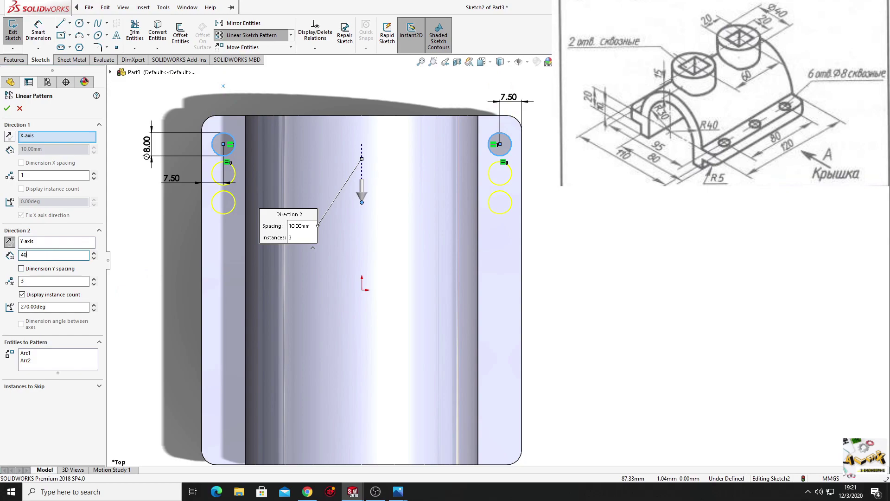
{"action": "key", "text": "Return"}
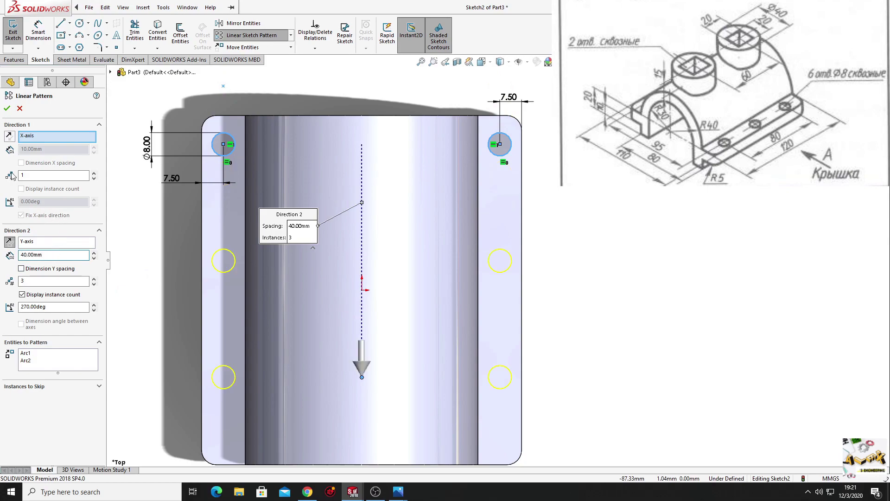
Confirm the six-hole pattern and align the middle hole centres horizontally with the origin.
{"action": "left_click", "coordinate": [7, 108]}
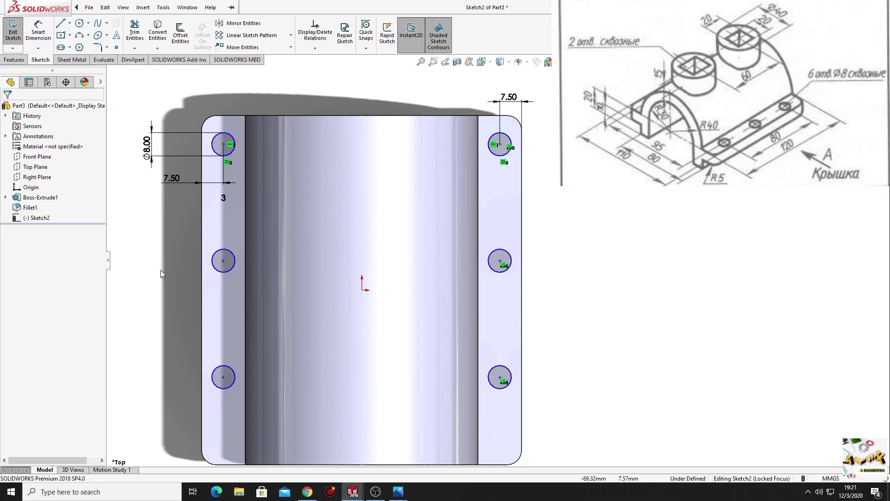
{"action": "middle_click_drag", "start_coordinate": [159, 276], "coordinate": [155, 260], "text": "ctrl"}
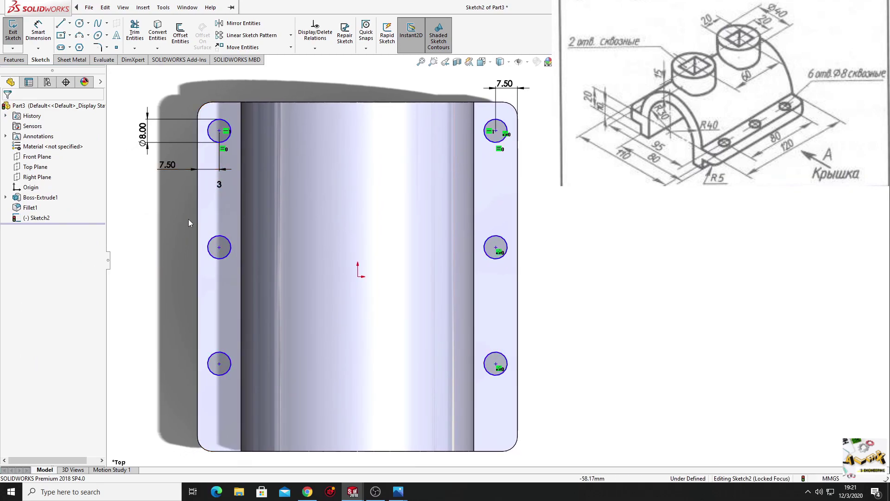
{"action": "left_click", "coordinate": [219, 247]}
{"action": "left_click", "coordinate": [357, 277], "text": "ctrl"}
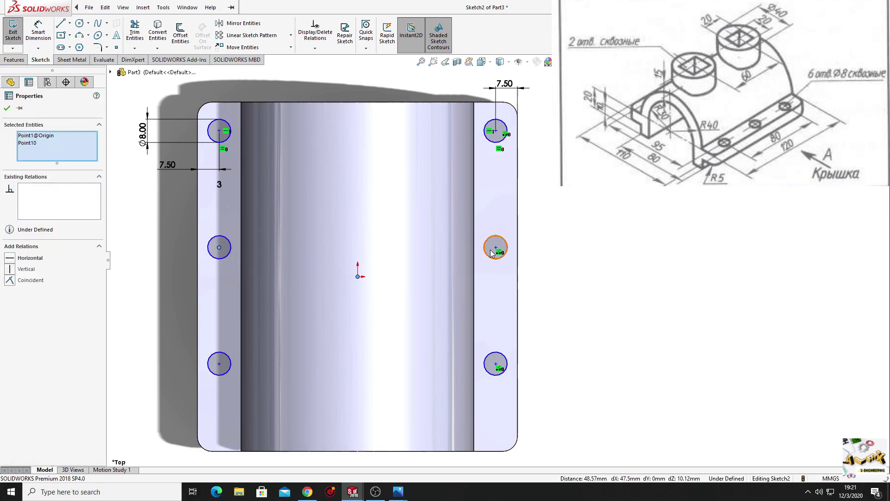
{"action": "left_click", "coordinate": [497, 248], "text": "ctrl"}
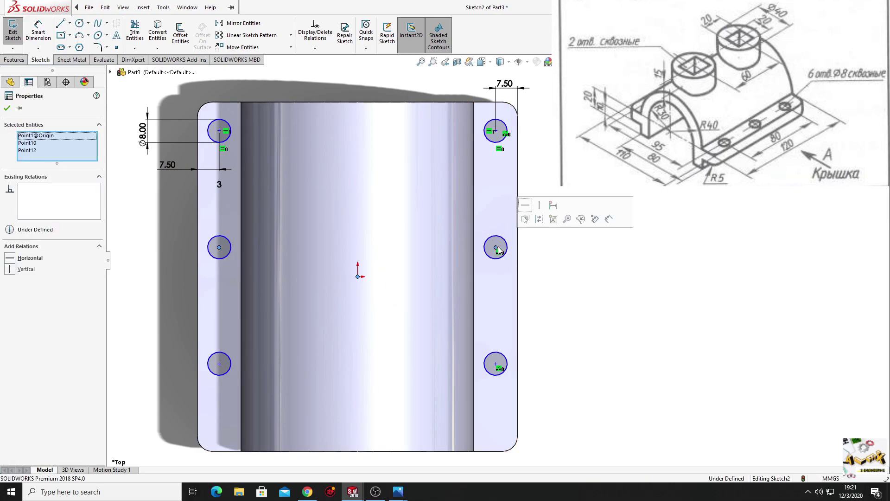
{"action": "left_click", "coordinate": [525, 205]}
{"action": "left_click", "coordinate": [553, 261]}
{"action": "middle_click_drag", "start_coordinate": [572, 269], "coordinate": [589, 267], "text": "ctrl"}
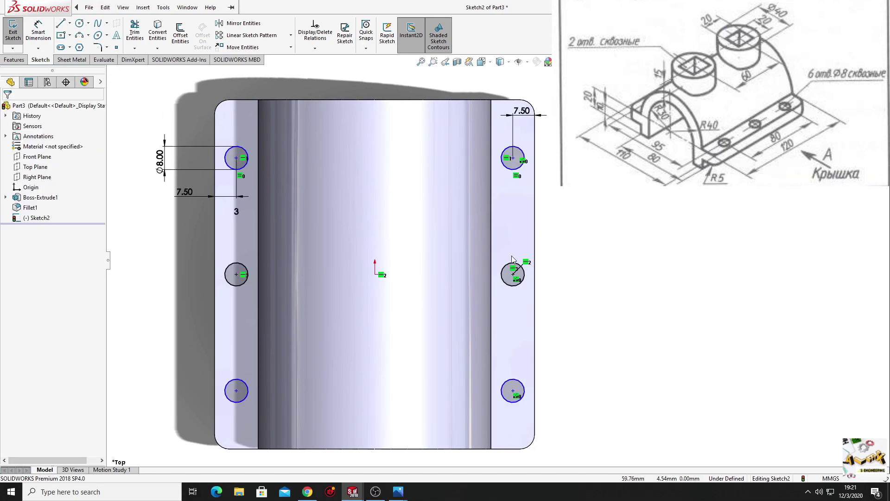
Dimension the 40 mm spacing between the bottom-left and middle-left hole centres.
{"action": "left_click", "coordinate": [38, 30]}
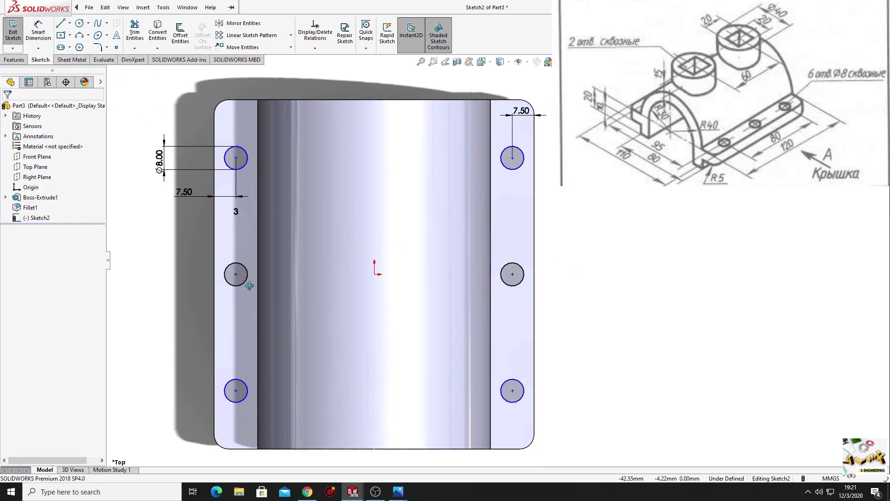
{"action": "middle_click_drag", "start_coordinate": [253, 292], "coordinate": [248, 274], "text": "ctrl"}
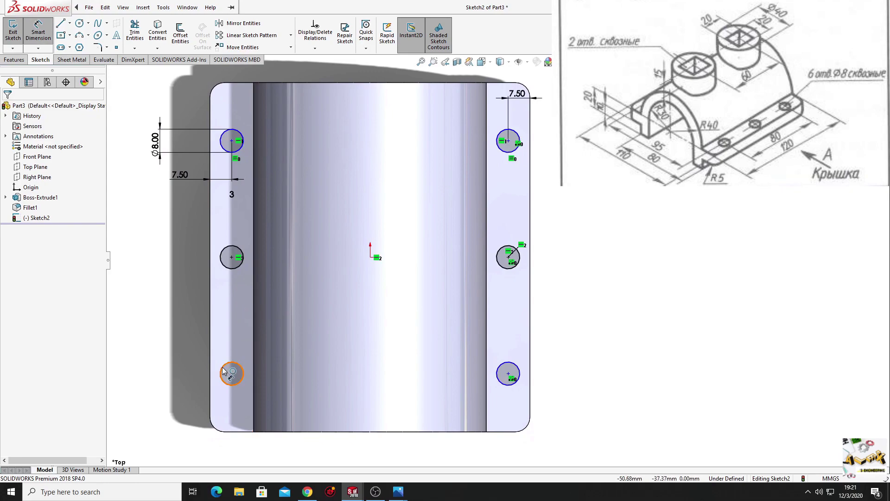
{"action": "left_click", "coordinate": [232, 373]}
{"action": "left_click", "coordinate": [231, 257]}
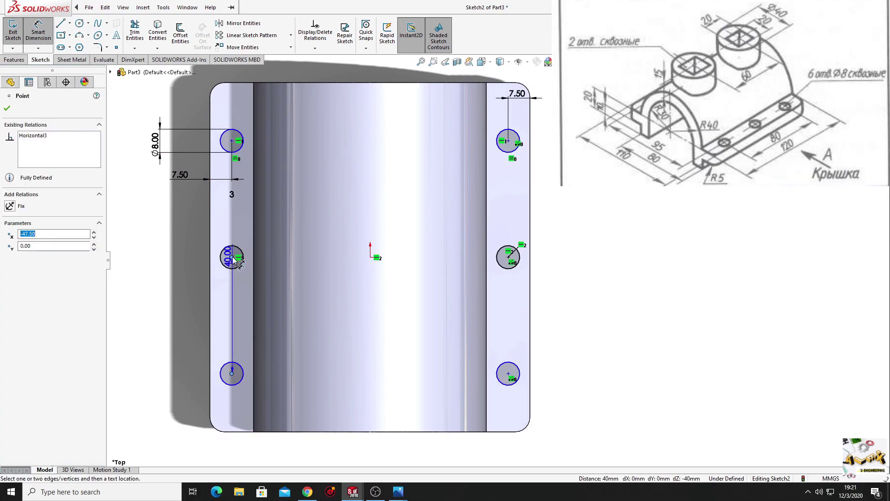
{"action": "left_click", "coordinate": [160, 305]}
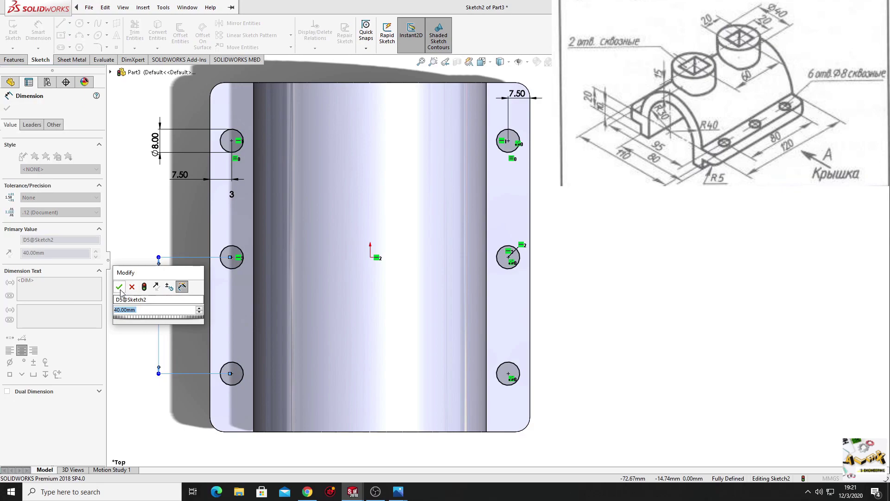
{"action": "left_click", "coordinate": [123, 285]}
{"action": "right_click", "coordinate": [141, 245]}
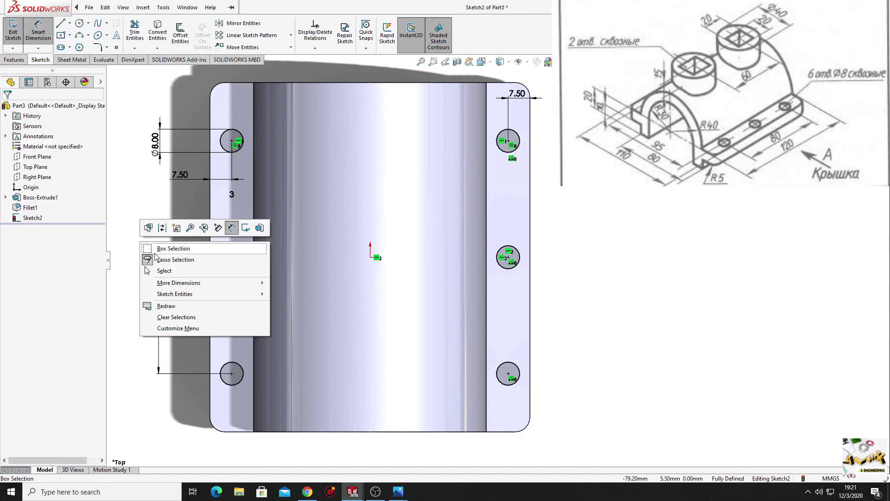
{"action": "left_click", "coordinate": [160, 270]}
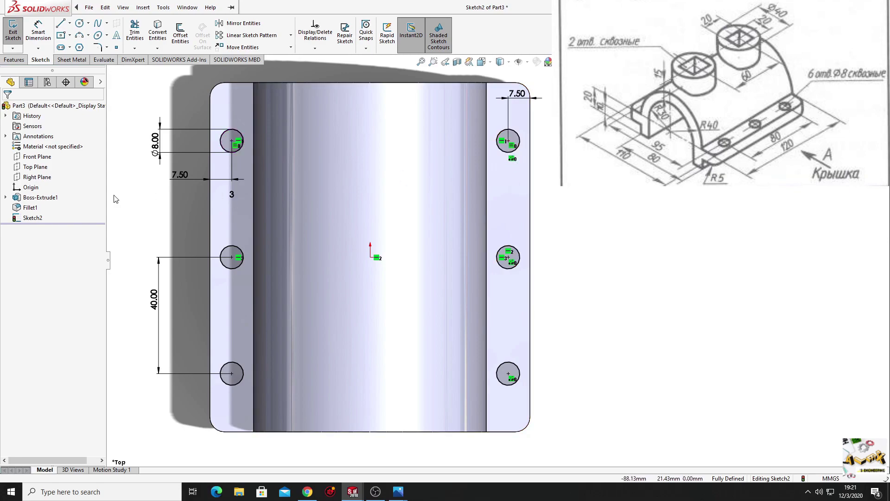
Cut the six holes through the cover feet with an Up To Next extruded cut.
{"action": "left_click", "coordinate": [13, 60]}
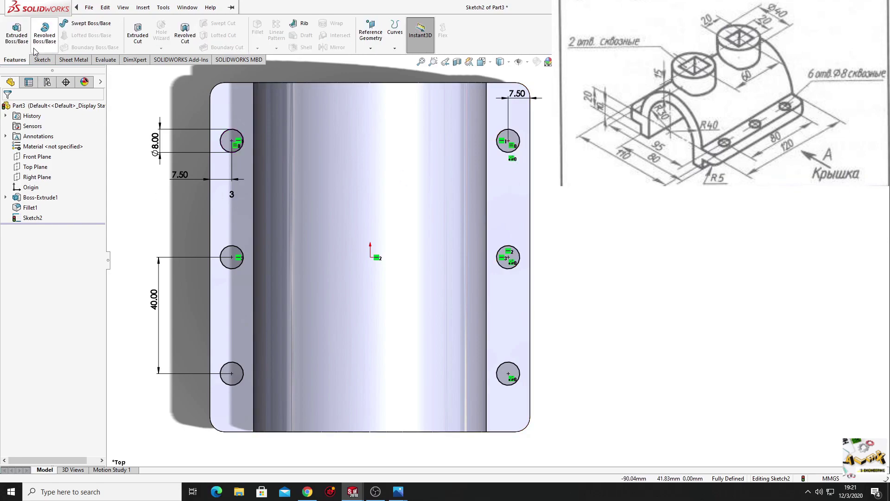
{"action": "left_click", "coordinate": [138, 33]}
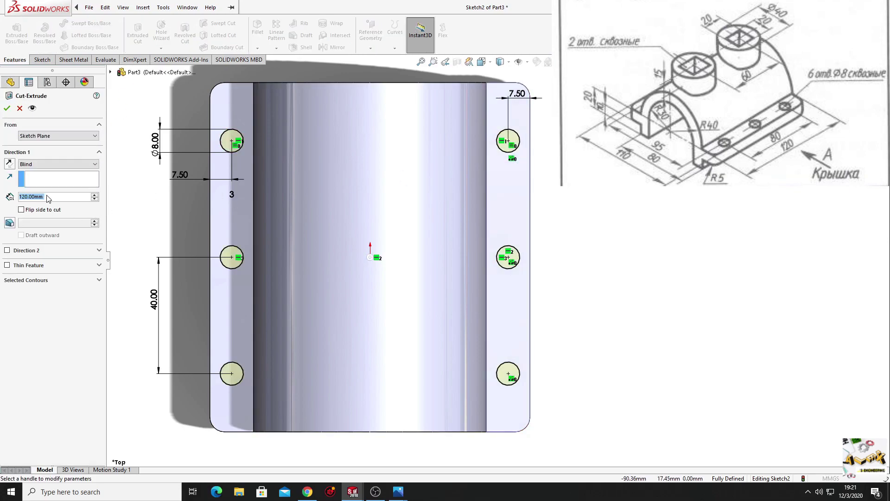
{"action": "left_click", "coordinate": [49, 165]}
{"action": "left_click", "coordinate": [51, 195]}
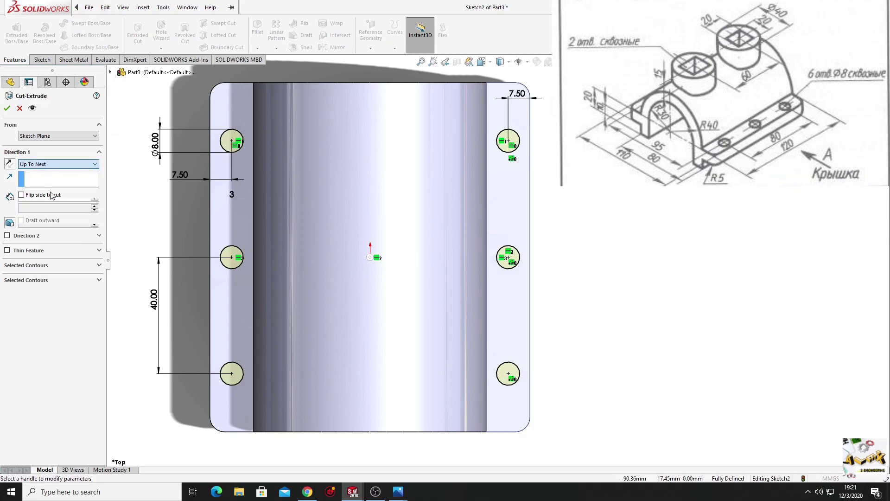
{"action": "left_click", "coordinate": [7, 110]}
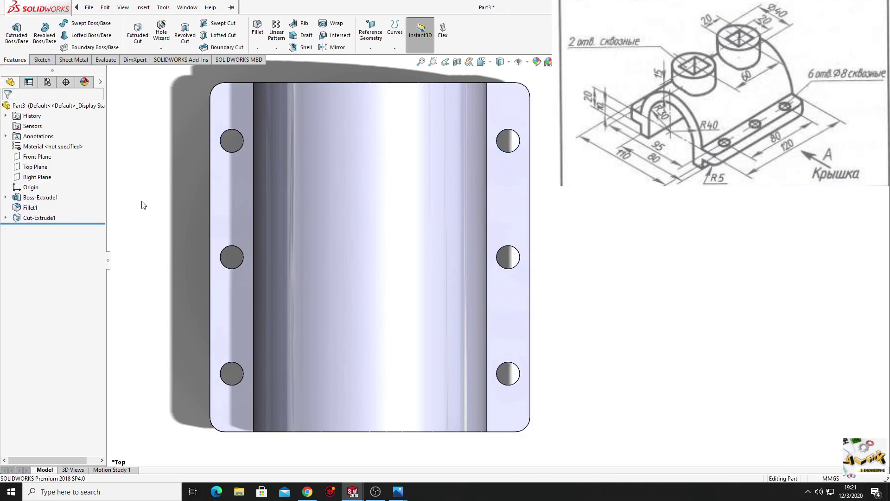
{"action": "mouse_move", "coordinate": [143, 200]}
{"action": "middle_mouse_down"}
{"action": "mouse_move", "coordinate": [190, 120]}
{"action": "mouse_move", "coordinate": [255, 340]}
{"action": "middle_mouse_up"}
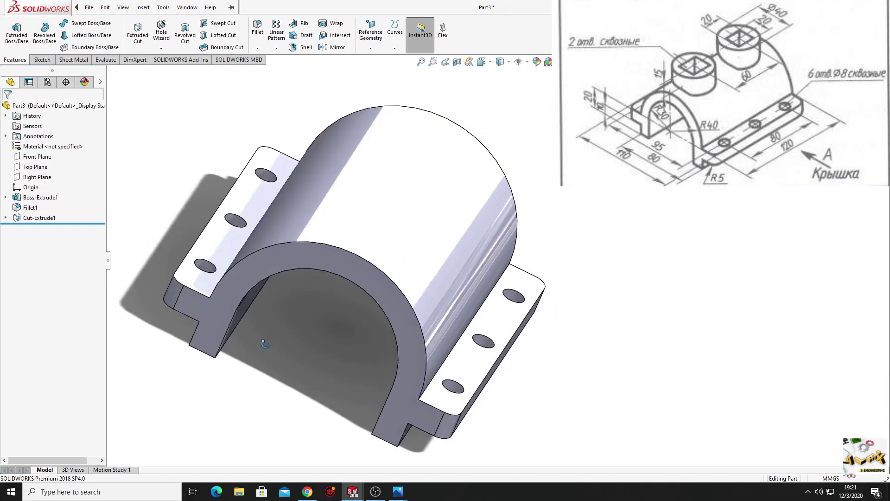
{"action": "middle_click_drag", "start_coordinate": [254, 340], "coordinate": [267, 360]}
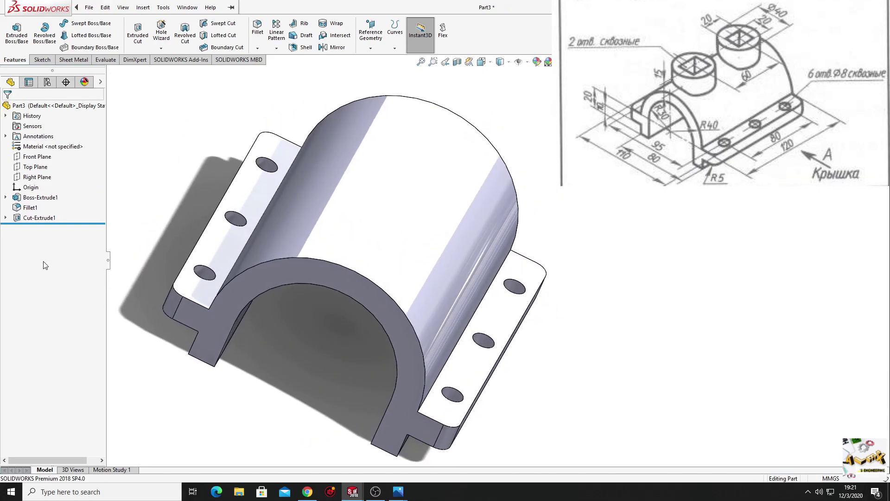
Sketch on the Top Plane, viewed normal, and draw circles above and below the origin.
{"action": "left_click", "coordinate": [33, 171]}
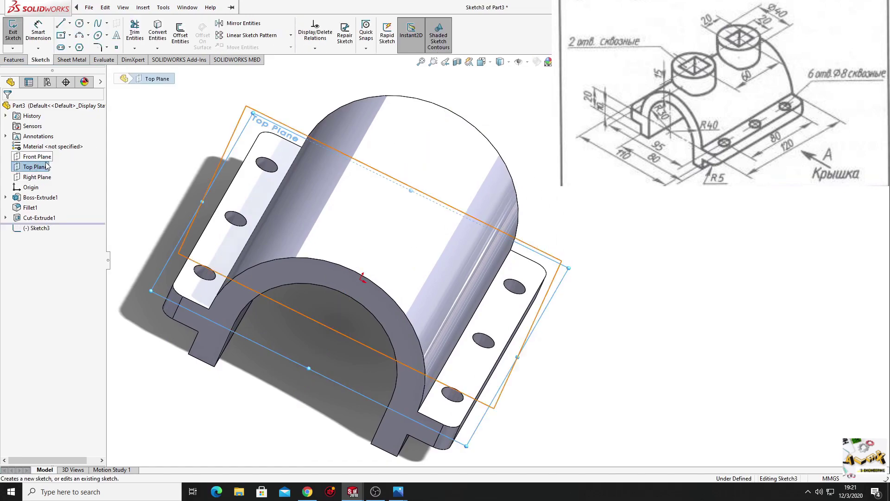
{"action": "left_click", "coordinate": [65, 216]}
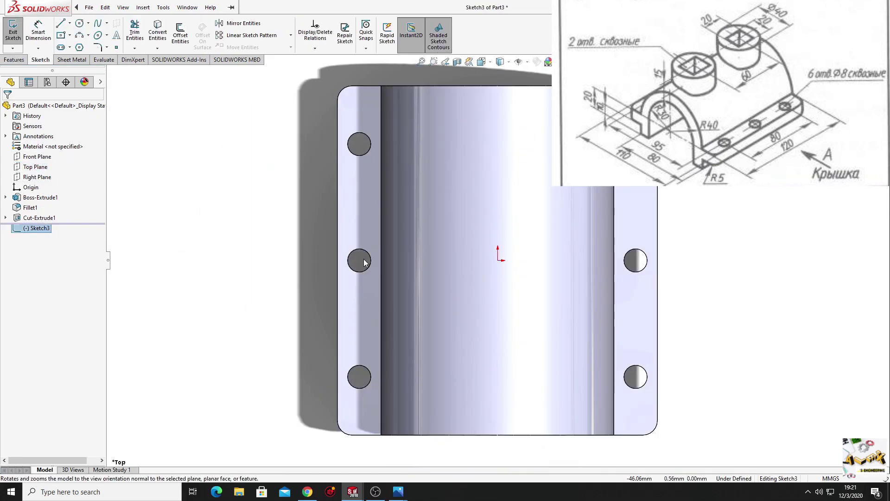
{"action": "middle_click_drag", "start_coordinate": [364, 262], "coordinate": [204, 276], "text": "ctrl"}
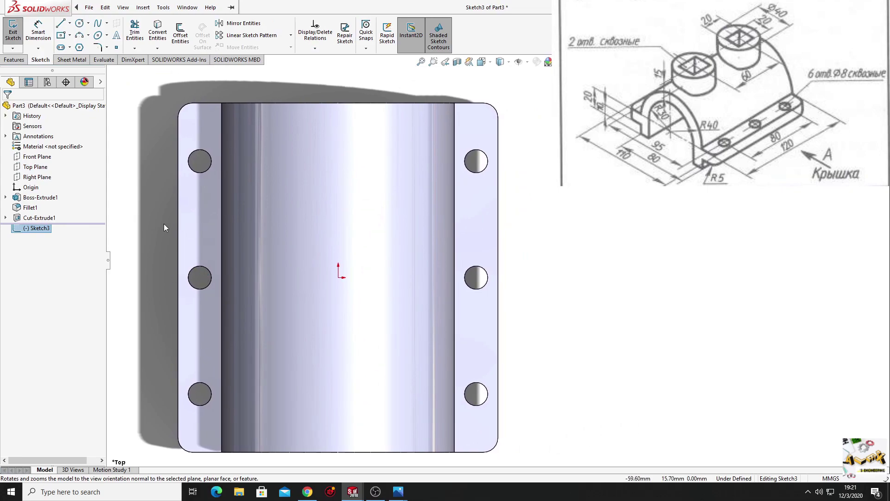
{"action": "left_click", "coordinate": [79, 23]}
{"action": "left_click", "coordinate": [338, 172]}
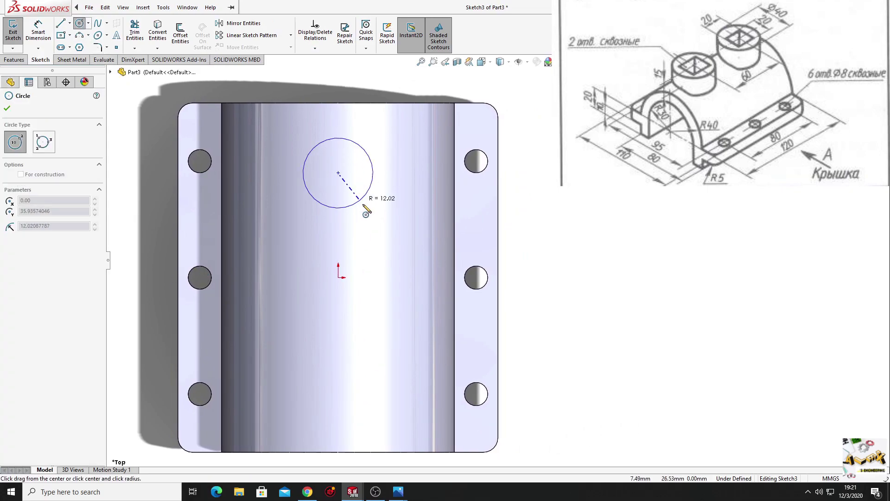
{"action": "left_click", "coordinate": [372, 216]}
{"action": "left_click", "coordinate": [338, 377]}
{"action": "left_click", "coordinate": [380, 400]}
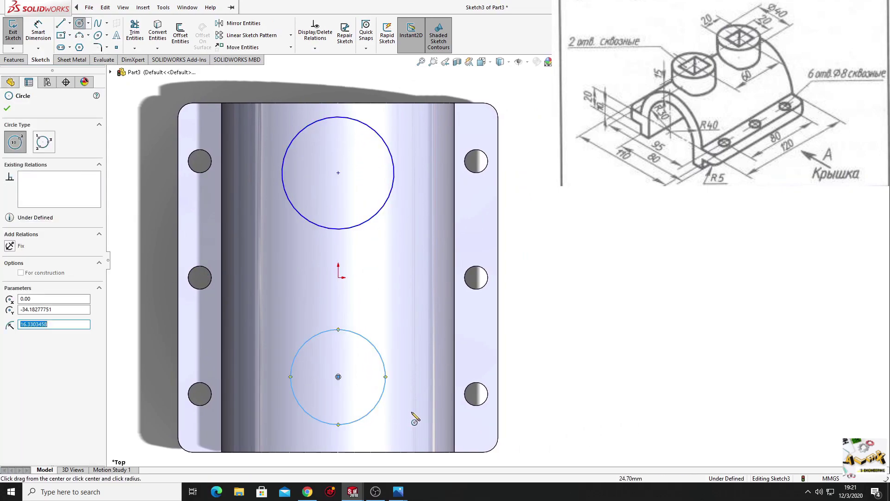
{"action": "right_click", "coordinate": [567, 234]}
{"action": "left_click", "coordinate": [580, 274]}
{"action": "left_click", "coordinate": [383, 282]}
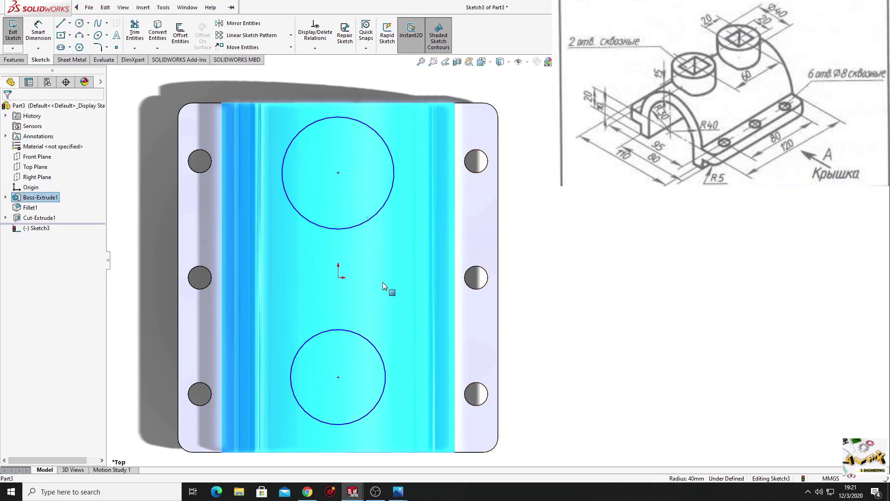
{"action": "key", "text": "Escape"}
Make the two circles Equal and align both centres vertically with the origin.
{"action": "left_click", "coordinate": [368, 223]}
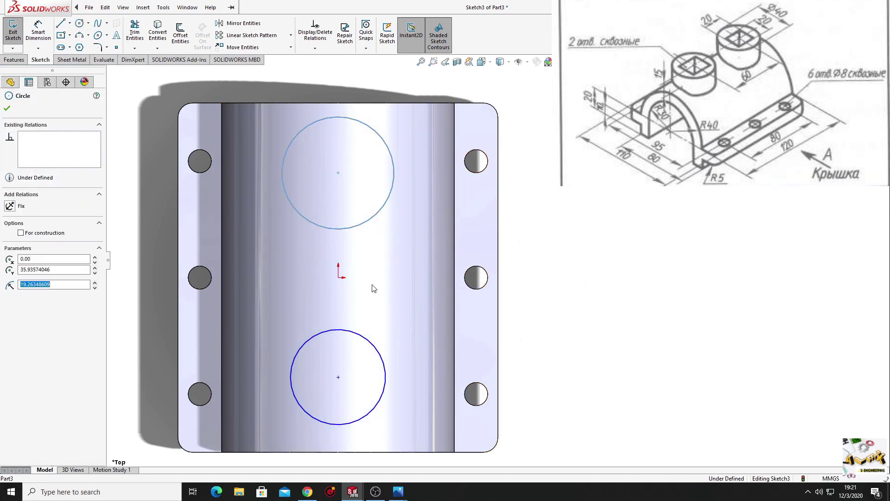
{"action": "left_click", "coordinate": [371, 339], "text": "ctrl"}
{"action": "left_click", "coordinate": [438, 300]}
{"action": "left_click", "coordinate": [596, 251]}
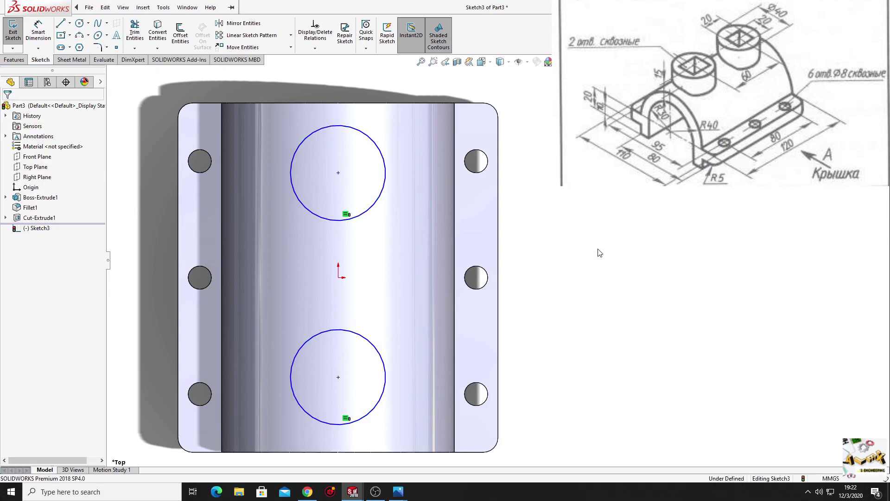
{"action": "left_click", "coordinate": [338, 173]}
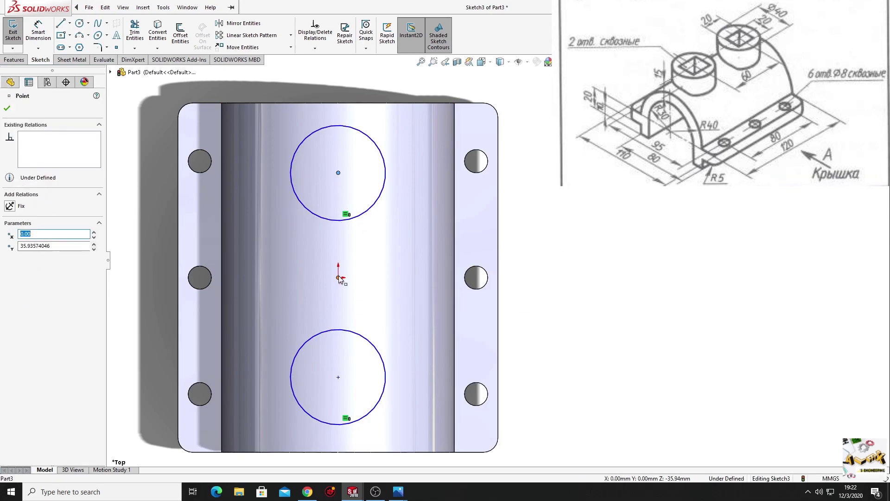
{"action": "left_click", "coordinate": [338, 277]}
{"action": "left_click", "coordinate": [338, 377], "text": "ctrl"}
{"action": "left_click", "coordinate": [338, 377], "text": "ctrl"}
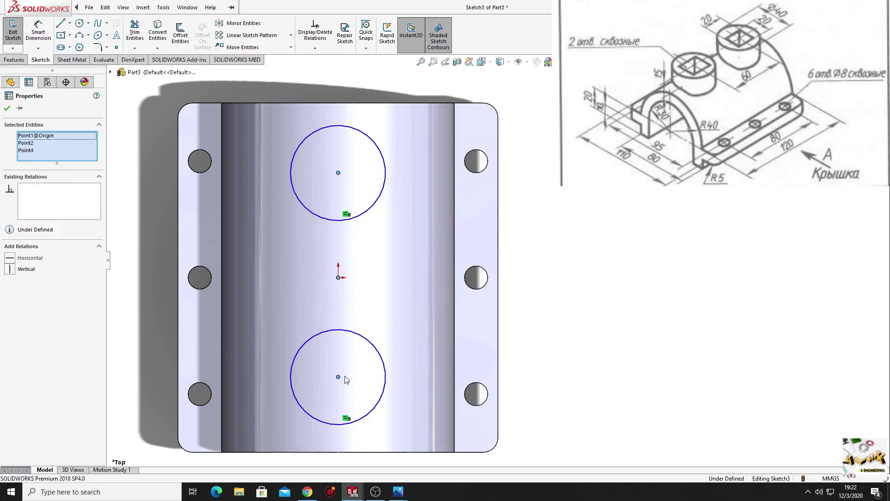
{"action": "left_click", "coordinate": [380, 337]}
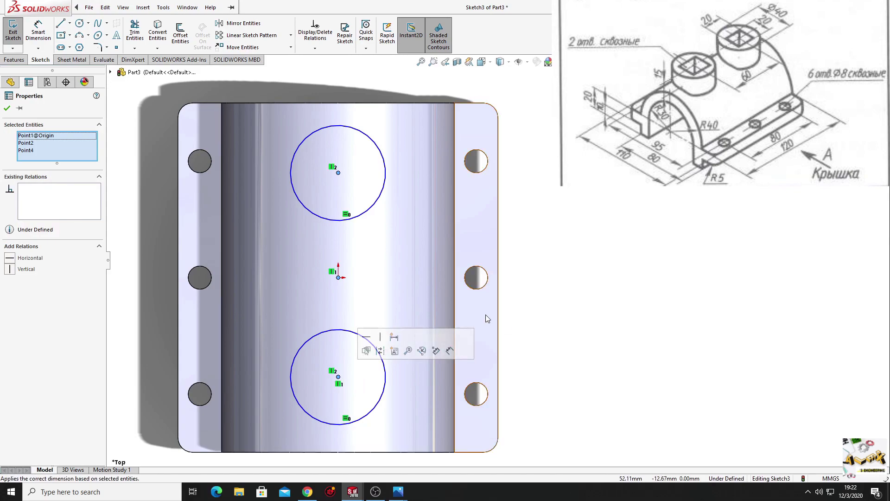
{"action": "left_click", "coordinate": [589, 258]}
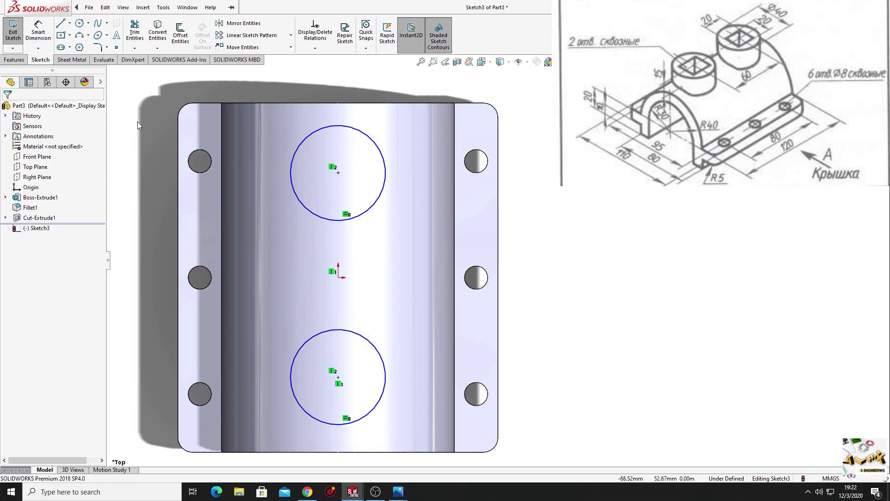
{"action": "left_click", "coordinate": [38, 33]}
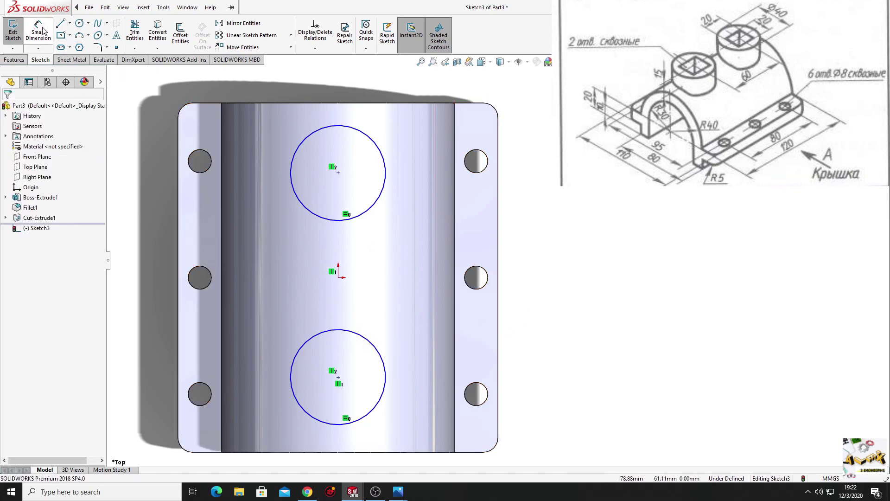
{"action": "left_click", "coordinate": [393, 172]}
Dimension the circles at Ø40 with their centres 60 mm apart.
{"action": "left_click", "coordinate": [578, 216]}
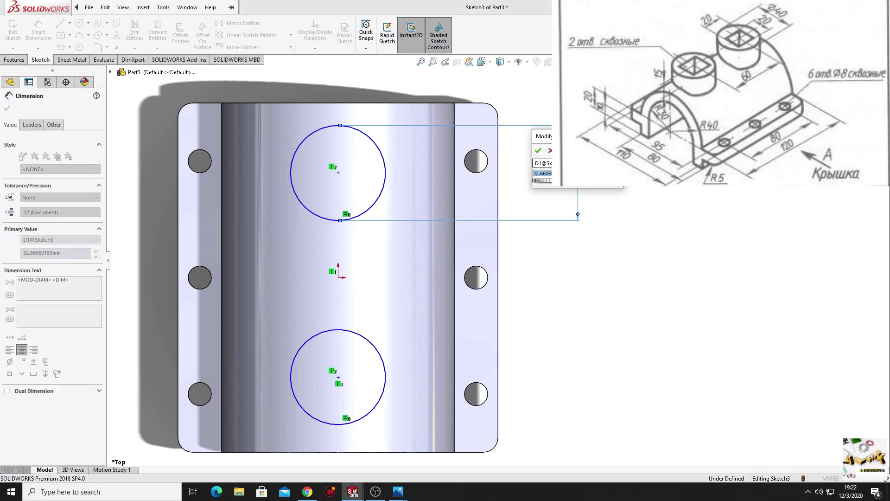
{"action": "type", "text": "40"}
{"action": "key", "text": "Return"}
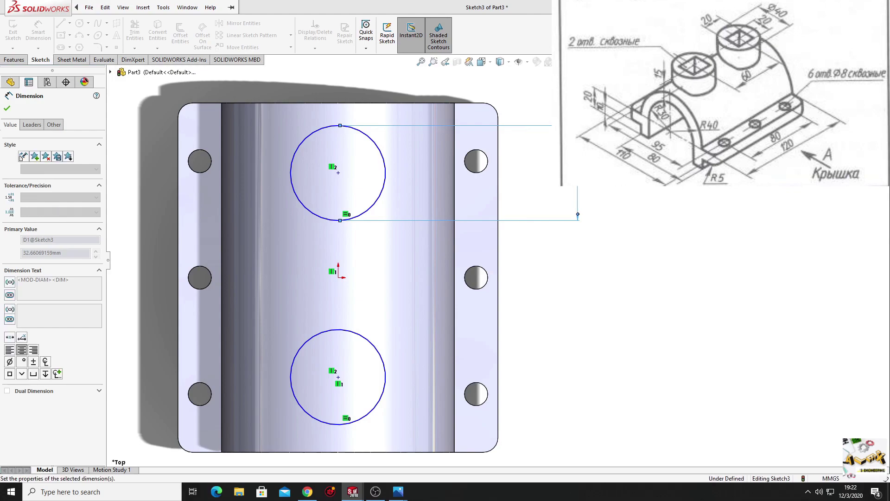
{"action": "left_click", "coordinate": [338, 173]}
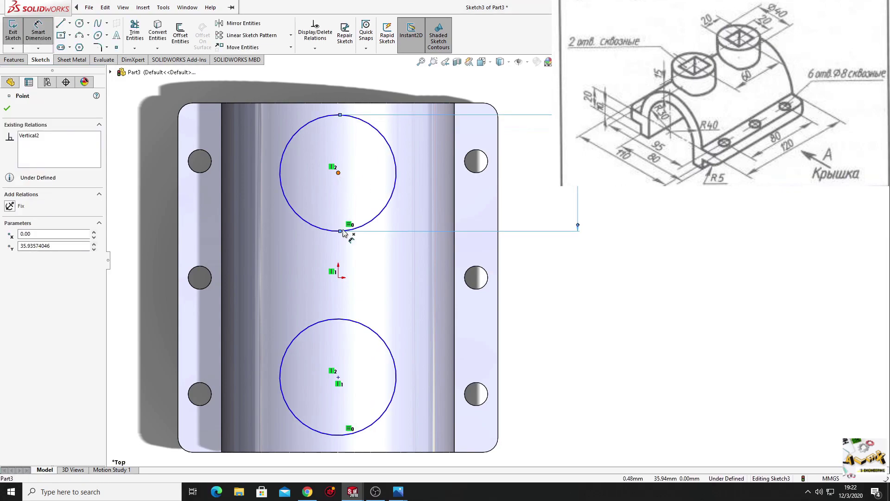
{"action": "left_click", "coordinate": [338, 377]}
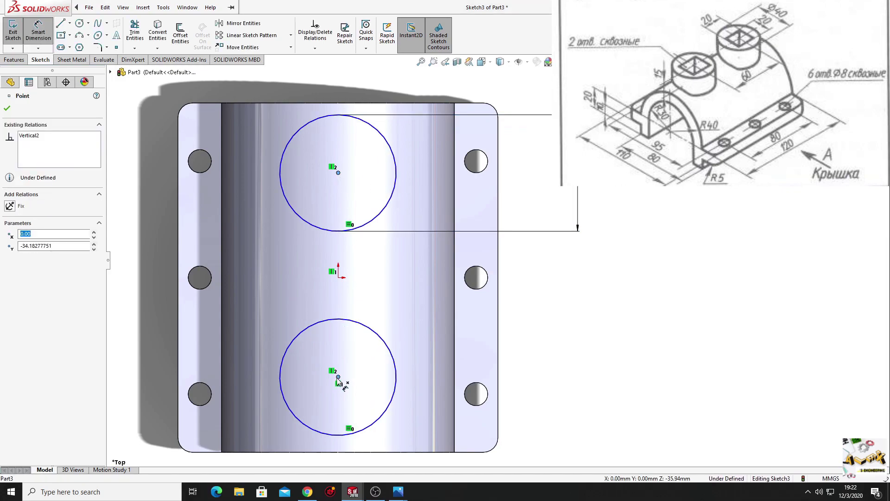
{"action": "left_click", "coordinate": [142, 264]}
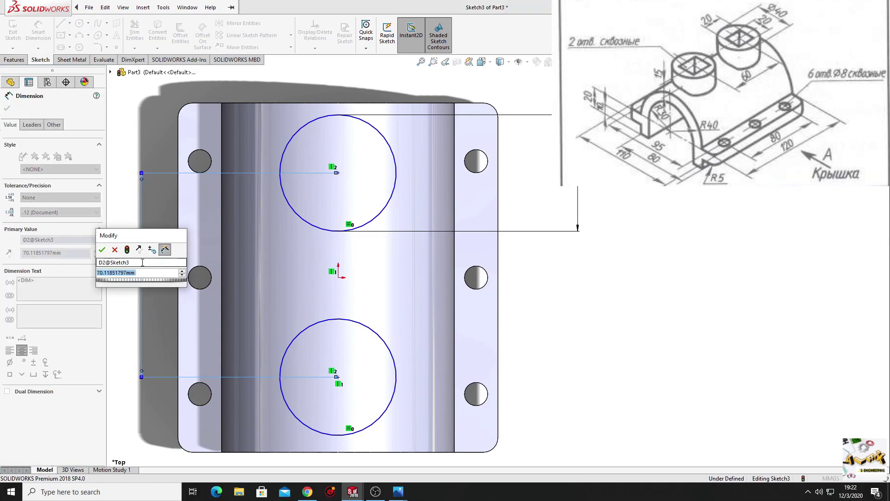
{"action": "type", "text": "60"}
{"action": "key", "text": "Return"}
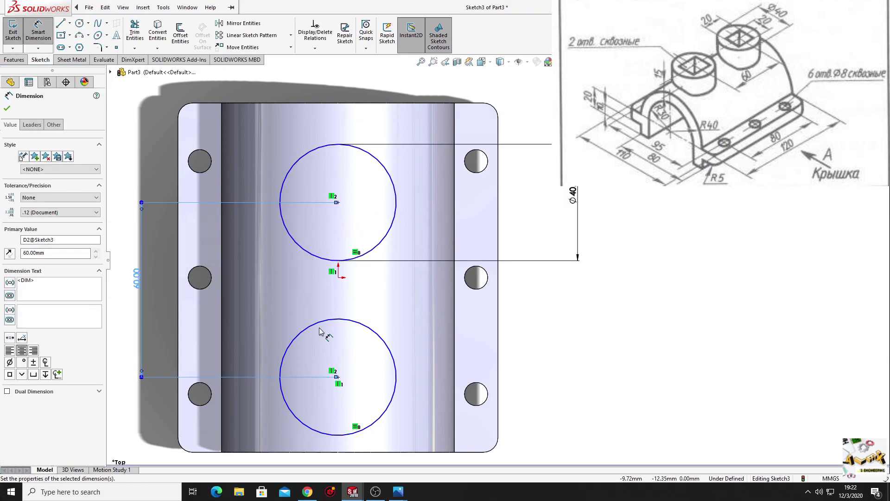
Set the lower circle's centre 30 mm from the origin.
{"action": "left_click", "coordinate": [338, 377]}
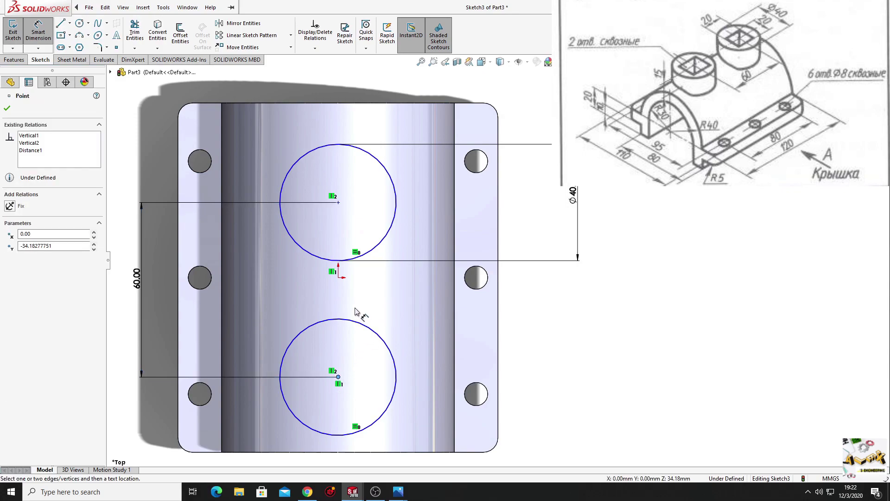
{"action": "left_click", "coordinate": [339, 277]}
{"action": "left_click", "coordinate": [579, 325]}
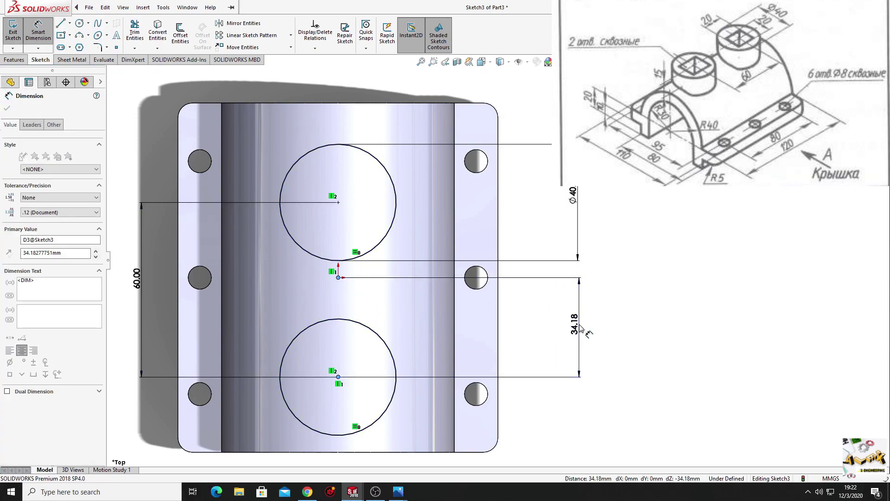
{"action": "type", "text": "30"}
{"action": "left_click", "coordinate": [581, 328]}
{"action": "type", "text": "30"}
{"action": "key", "text": "Return"}
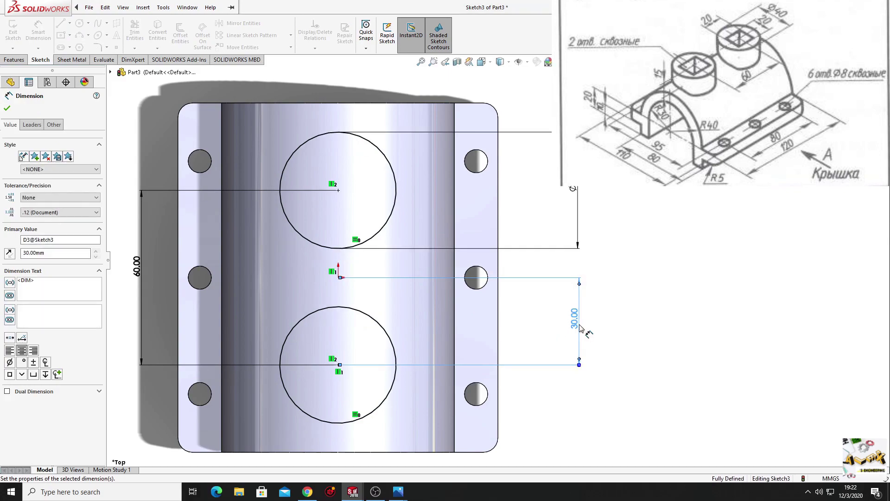
{"action": "key", "text": "Escape"}
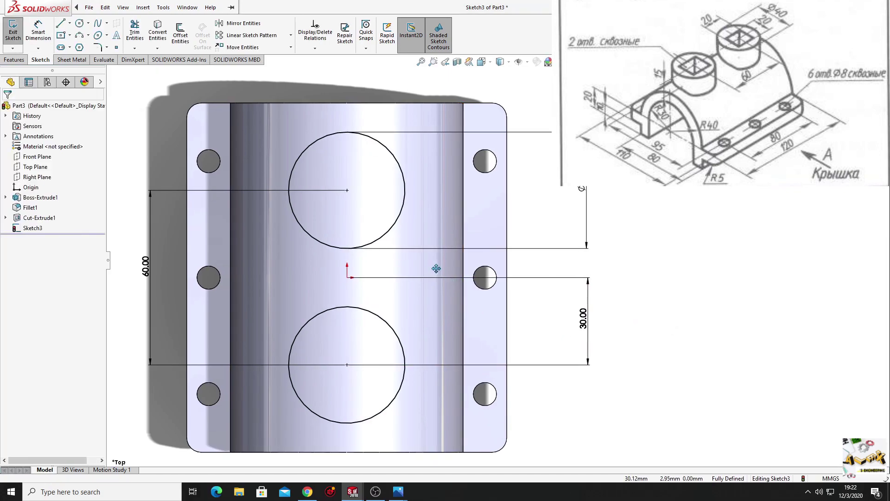
{"action": "middle_click_drag", "start_coordinate": [433, 273], "coordinate": [452, 271], "text": "ctrl"}
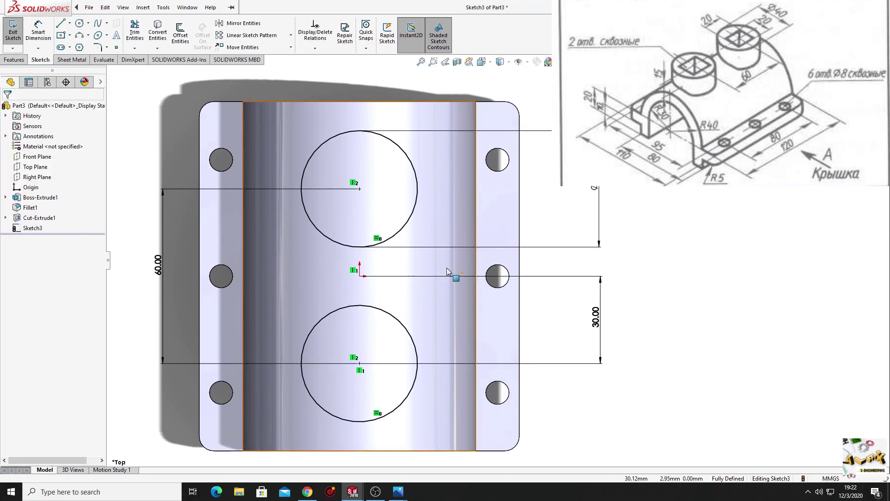
{"action": "left_click", "coordinate": [15, 60]}
Extrude the two Ø40 circles 55 mm blind as Boss-Extrude2.
{"action": "left_click", "coordinate": [17, 32]}
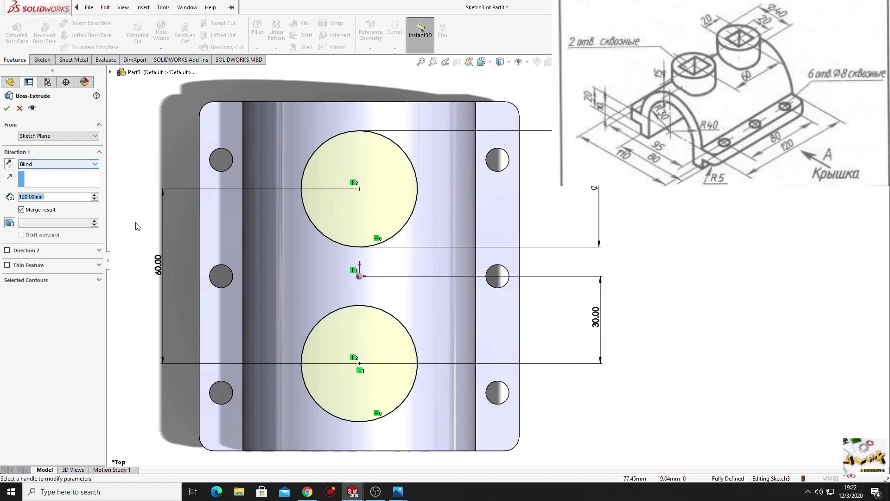
{"action": "mouse_move", "coordinate": [325, 330]}
{"action": "middle_mouse_down"}
{"action": "mouse_move", "coordinate": [328, 174]}
{"action": "mouse_move", "coordinate": [308, 257]}
{"action": "mouse_move", "coordinate": [288, 244]}
{"action": "mouse_move", "coordinate": [294, 308]}
{"action": "middle_mouse_up"}
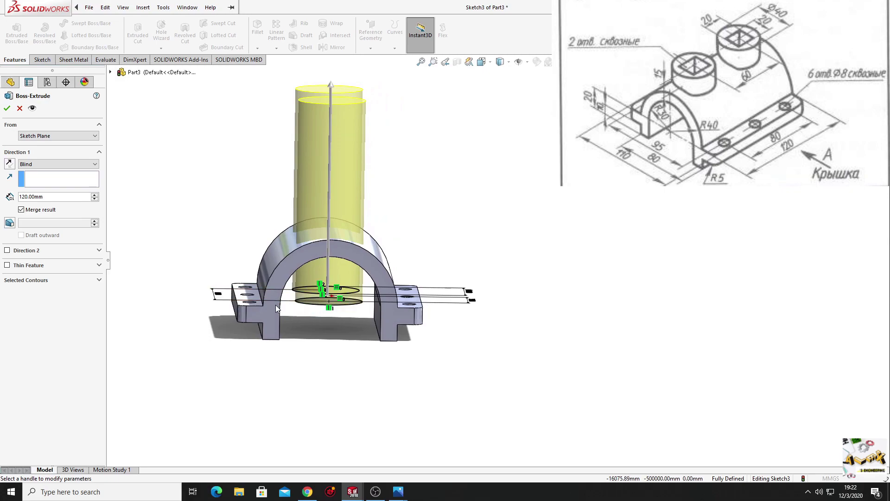
{"action": "middle_click_drag", "start_coordinate": [310, 308], "coordinate": [301, 310], "text": "ctrl"}
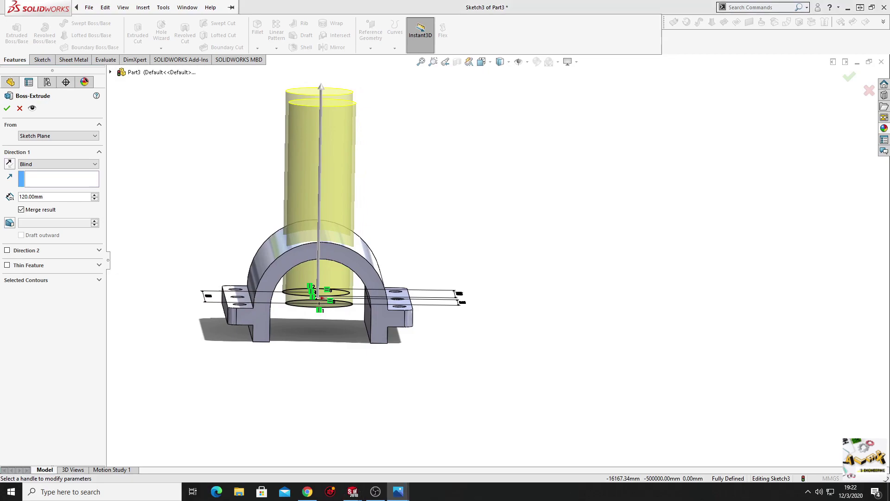
{"action": "scroll", "coordinate": [650, 267], "scroll_direction": "up", "scroll_amount": 2}
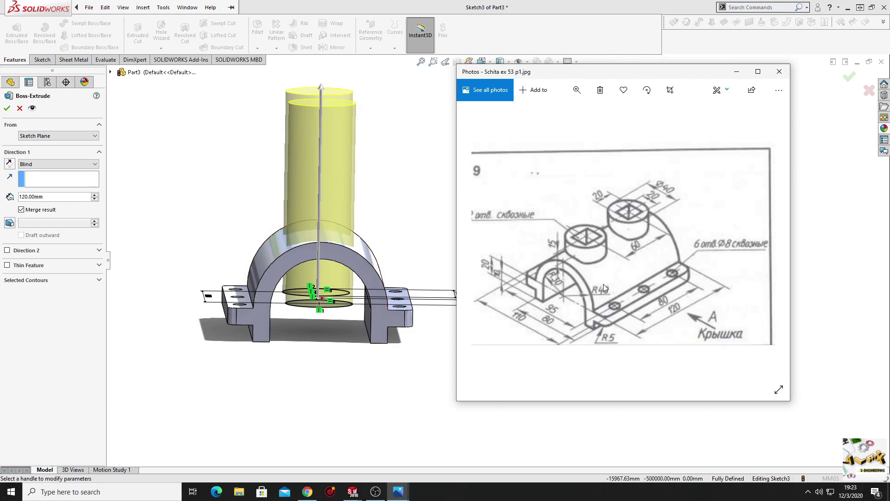
{"action": "left_click", "coordinate": [344, 383]}
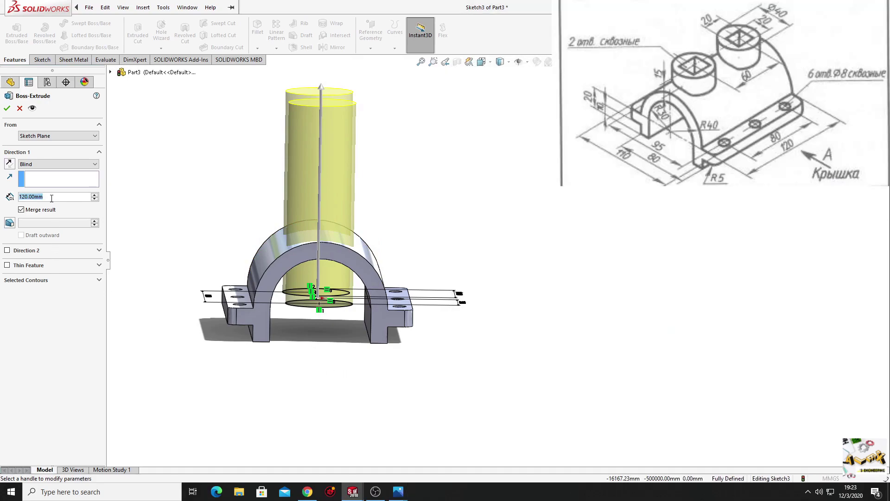
{"action": "type", "text": "55"}
{"action": "key", "text": "Return"}
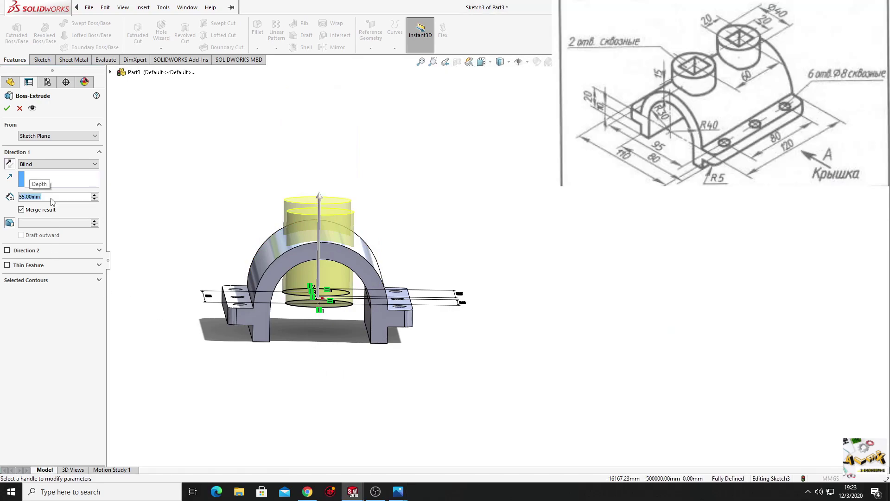
{"action": "left_click", "coordinate": [7, 108]}
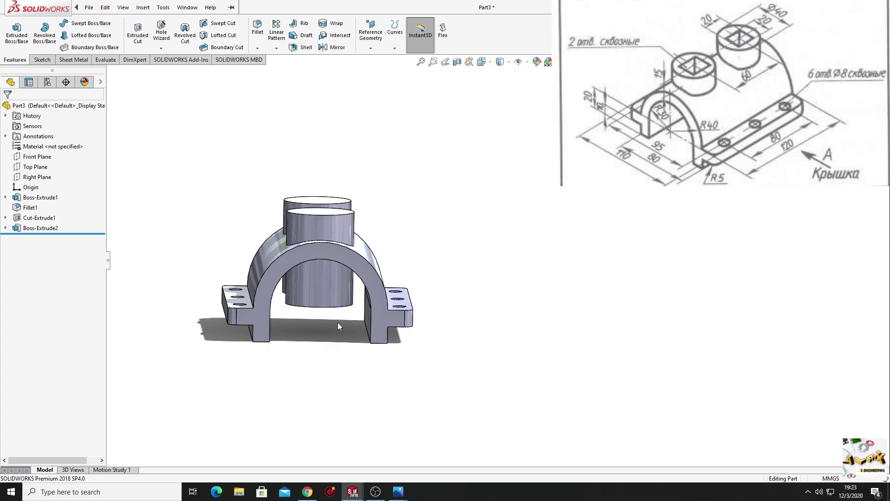
Sketch a circle at the origin on the arch face, coradial with the inner arch edge.
{"action": "middle_click_drag", "start_coordinate": [337, 322], "coordinate": [337, 313]}
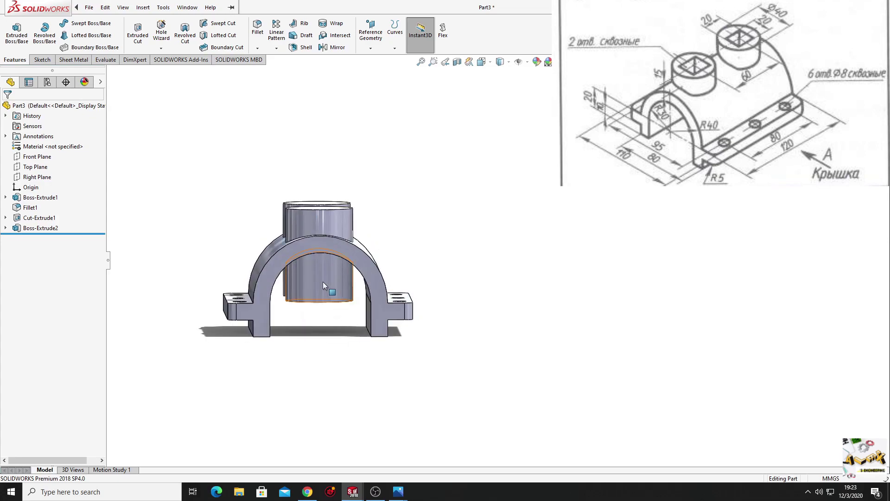
{"action": "left_click", "coordinate": [281, 260]}
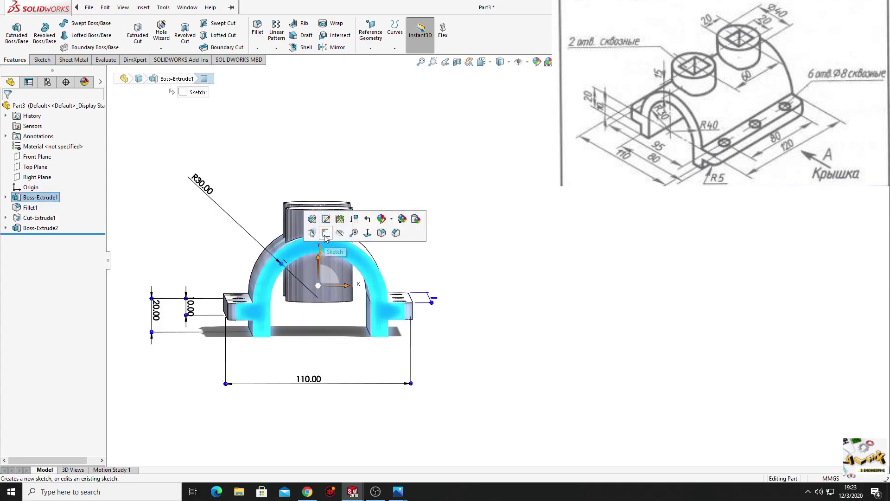
{"action": "left_click", "coordinate": [325, 234]}
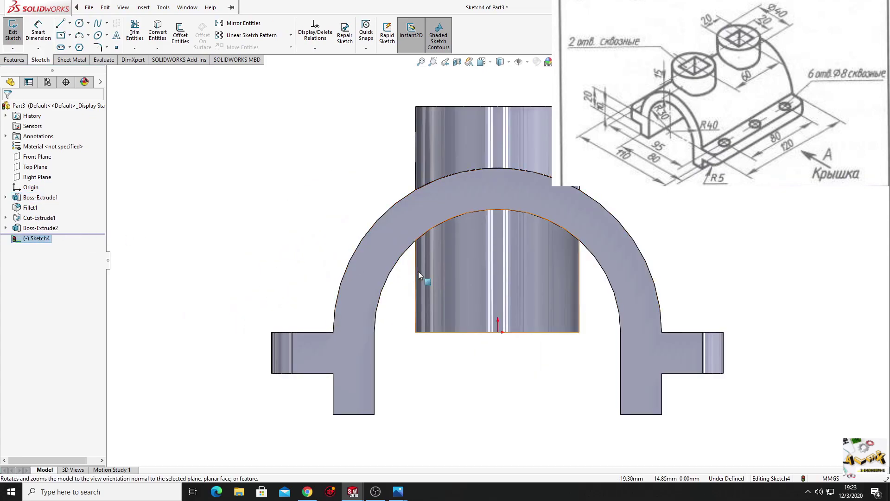
{"action": "middle_click_drag", "start_coordinate": [418, 273], "coordinate": [248, 278], "text": "ctrl"}
{"action": "scroll", "coordinate": [244, 282], "scroll_direction": "up", "scroll_amount": 1}
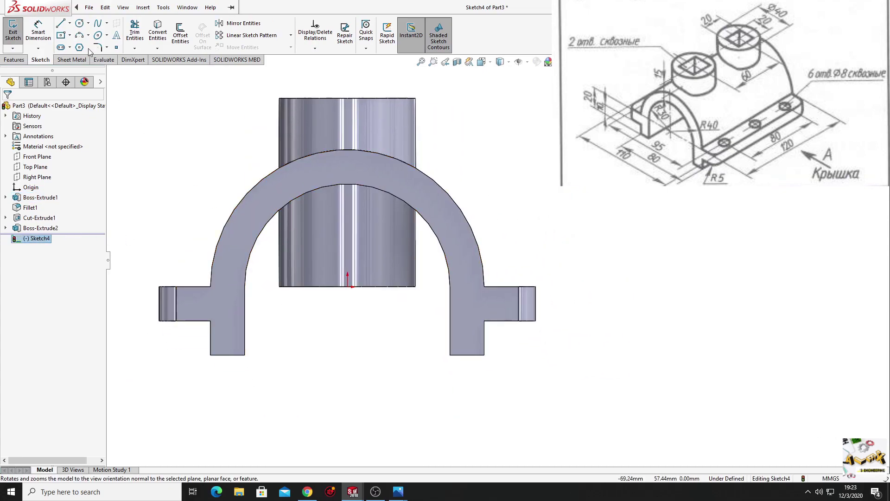
{"action": "left_click", "coordinate": [79, 23]}
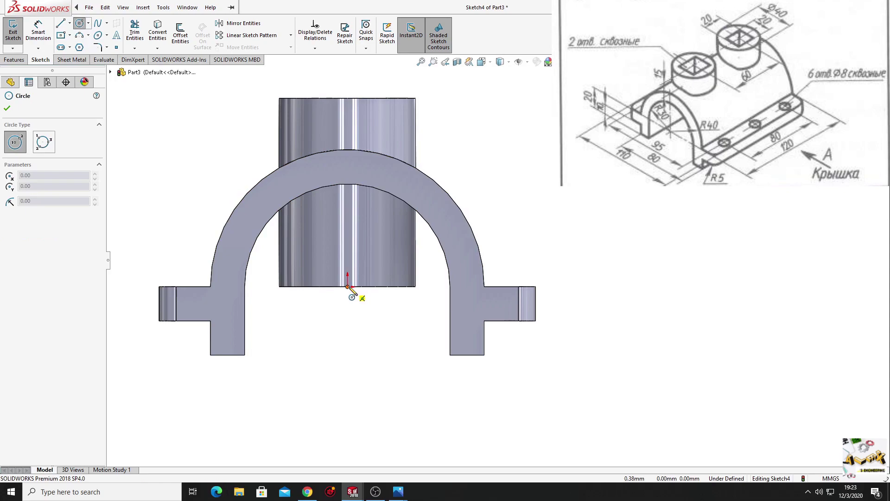
{"action": "left_click", "coordinate": [347, 286]}
{"action": "left_click", "coordinate": [398, 347]}
{"action": "right_click", "coordinate": [522, 164]}
{"action": "left_click", "coordinate": [533, 203]}
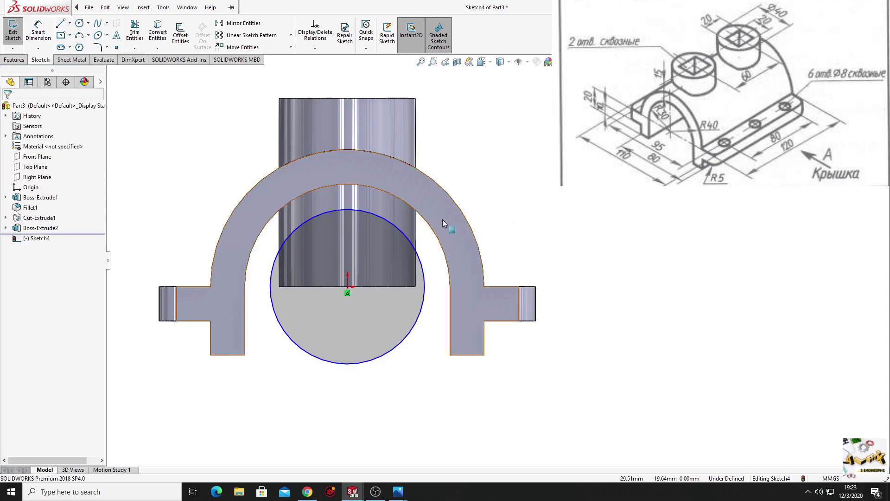
{"action": "left_click", "coordinate": [407, 237]}
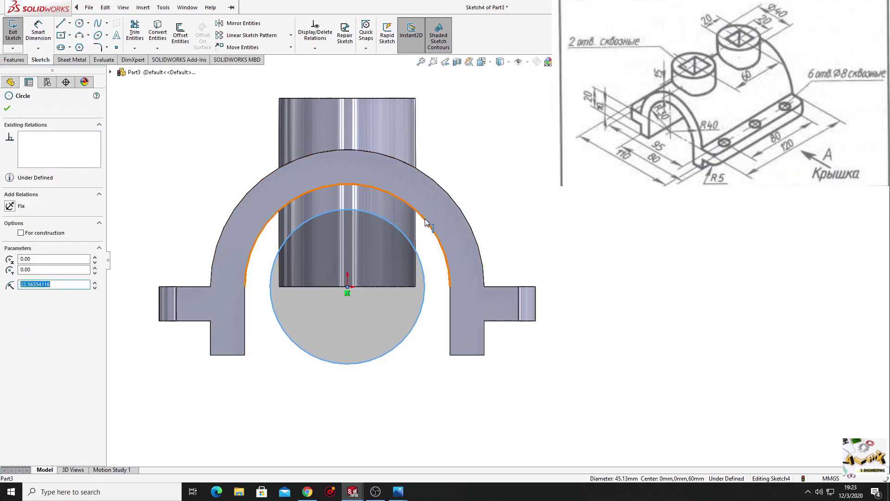
{"action": "left_click", "coordinate": [426, 225], "text": "ctrl"}
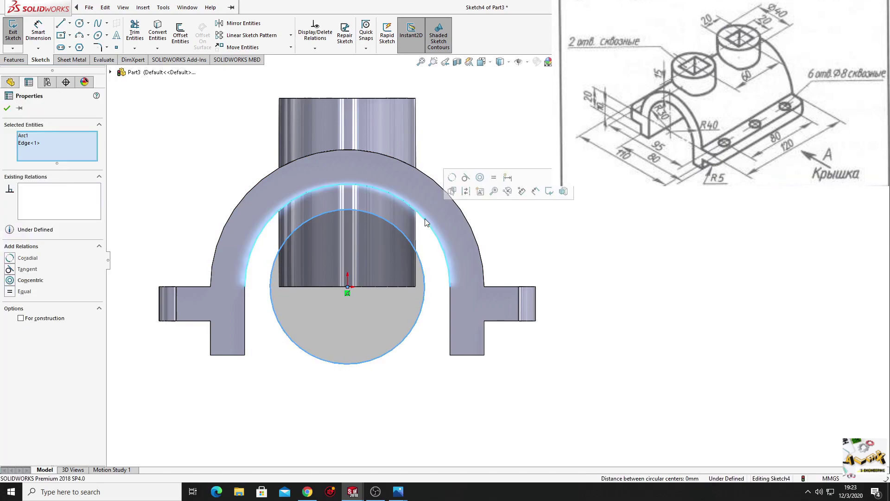
{"action": "left_click", "coordinate": [451, 178]}
{"action": "left_click", "coordinate": [115, 163]}
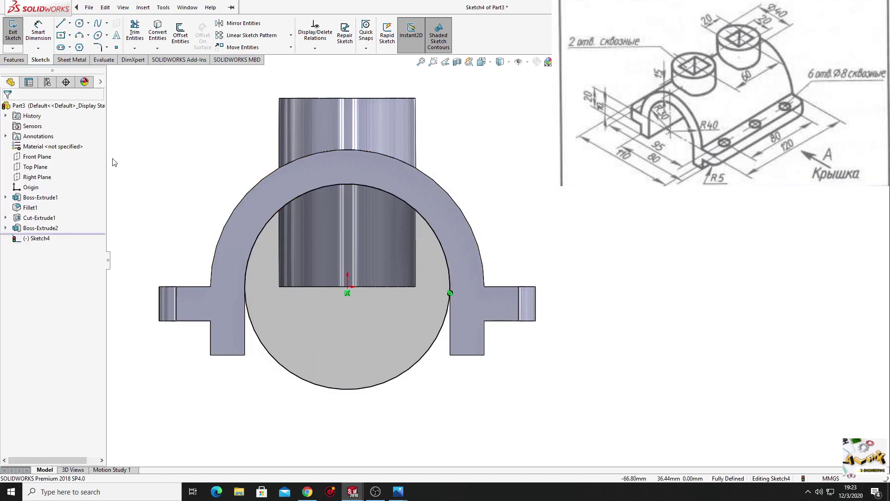
Extrude-cut the circle sketch Through All to clear the arch opening.
{"action": "left_click", "coordinate": [21, 63]}
{"action": "left_click", "coordinate": [138, 34]}
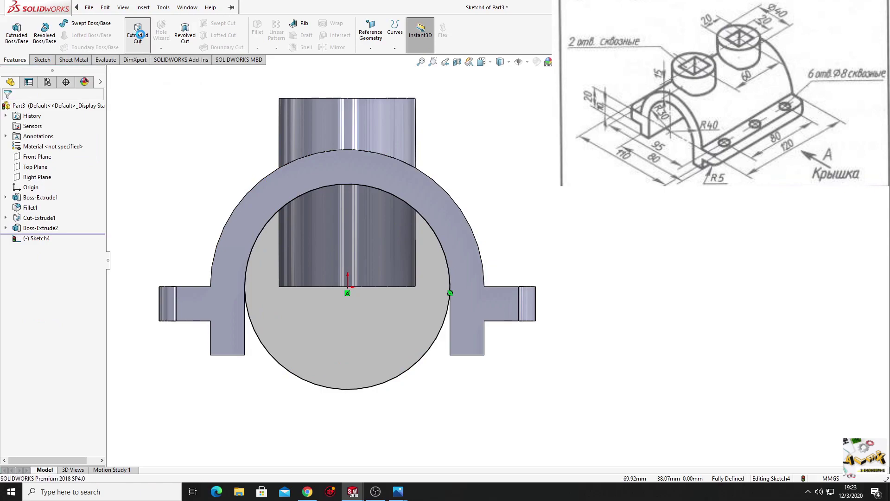
{"action": "left_click", "coordinate": [51, 164]}
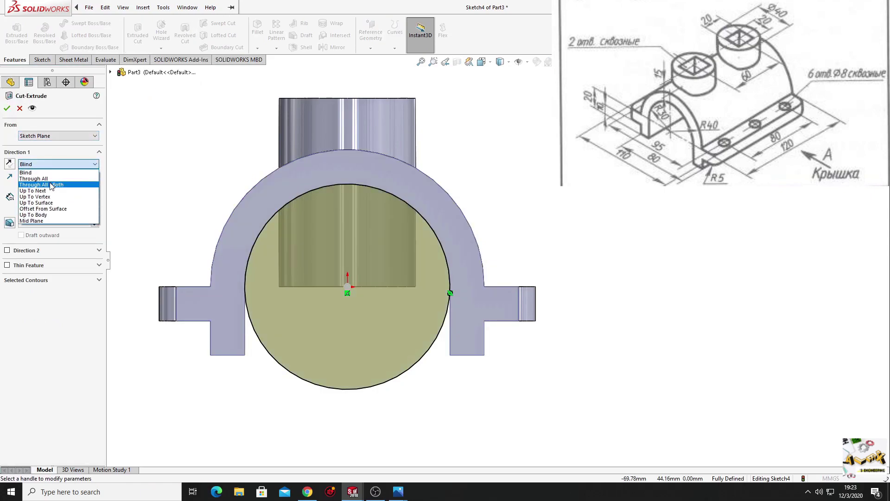
{"action": "left_click", "coordinate": [51, 192]}
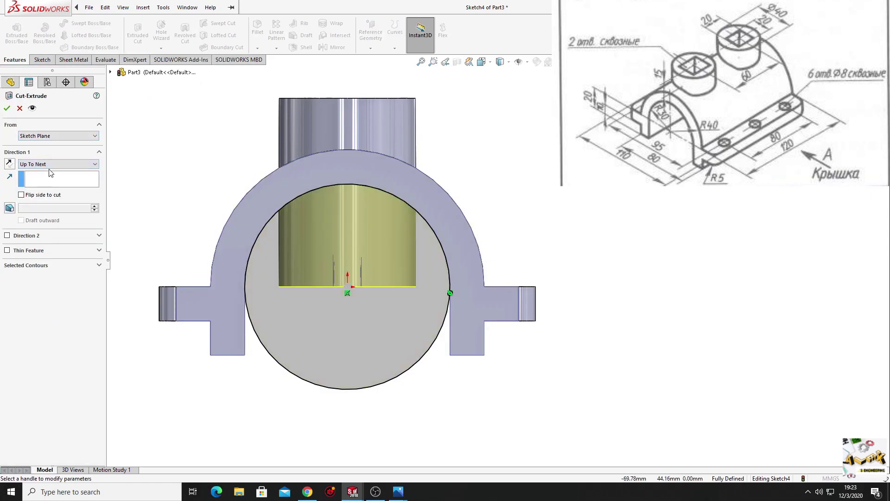
{"action": "left_click", "coordinate": [51, 164]}
{"action": "left_click", "coordinate": [50, 182]}
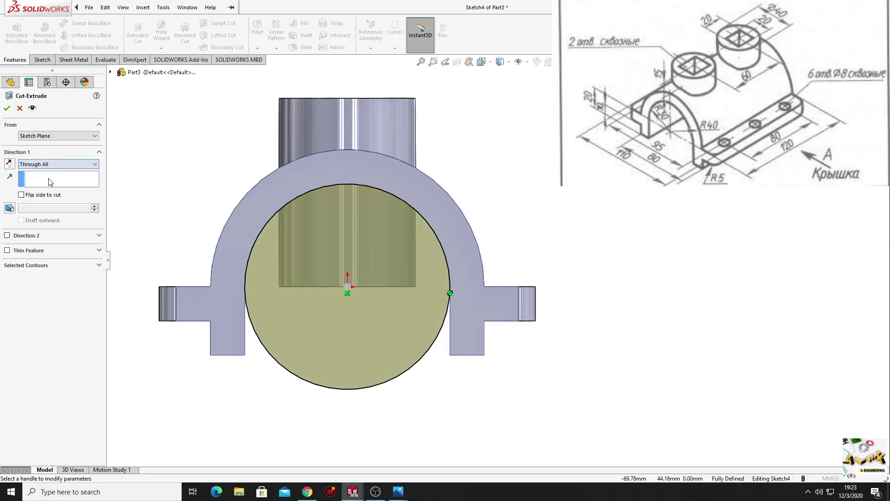
{"action": "left_click", "coordinate": [9, 111]}
{"action": "mouse_move", "coordinate": [133, 166]}
{"action": "middle_mouse_down"}
{"action": "mouse_move", "coordinate": [212, 198]}
{"action": "mouse_move", "coordinate": [201, 146]}
{"action": "mouse_move", "coordinate": [223, 167]}
{"action": "mouse_move", "coordinate": [203, 192]}
{"action": "mouse_move", "coordinate": [205, 212]}
{"action": "middle_mouse_up"}
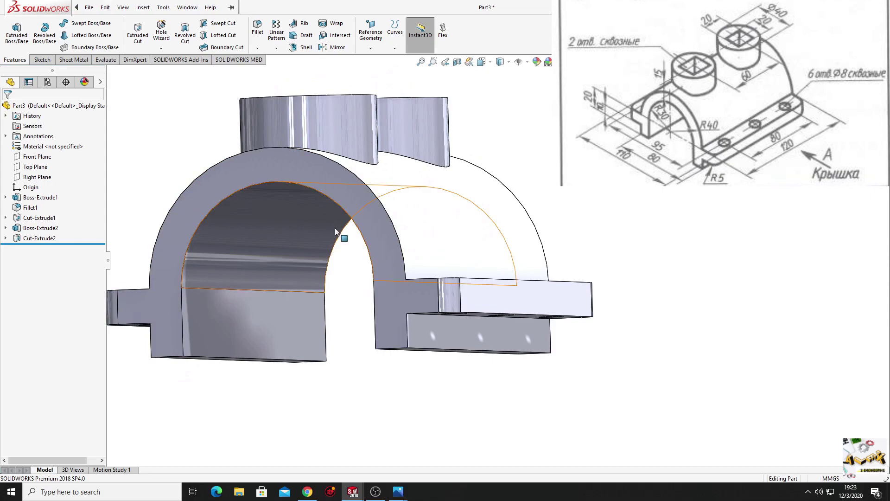
Sketch two centre rectangles on the front cylinder's top face, one inside each circle.
{"action": "middle_click_drag", "start_coordinate": [338, 199], "coordinate": [321, 281]}
{"action": "scroll", "coordinate": [302, 229], "scroll_direction": "down", "scroll_amount": 2}
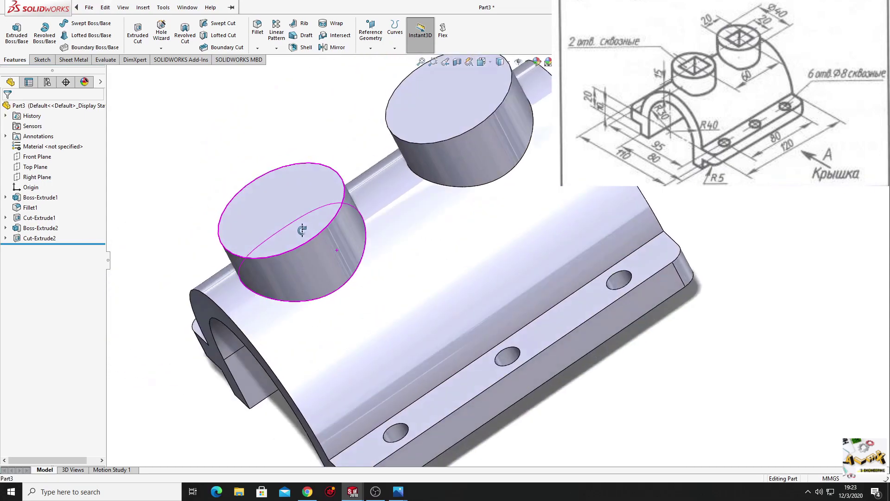
{"action": "middle_click_drag", "start_coordinate": [302, 229], "coordinate": [345, 268]}
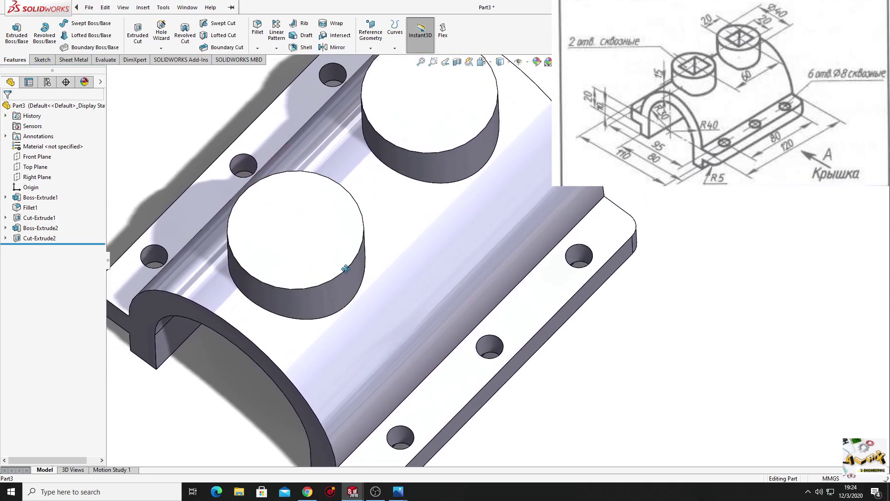
{"action": "left_click", "coordinate": [299, 234]}
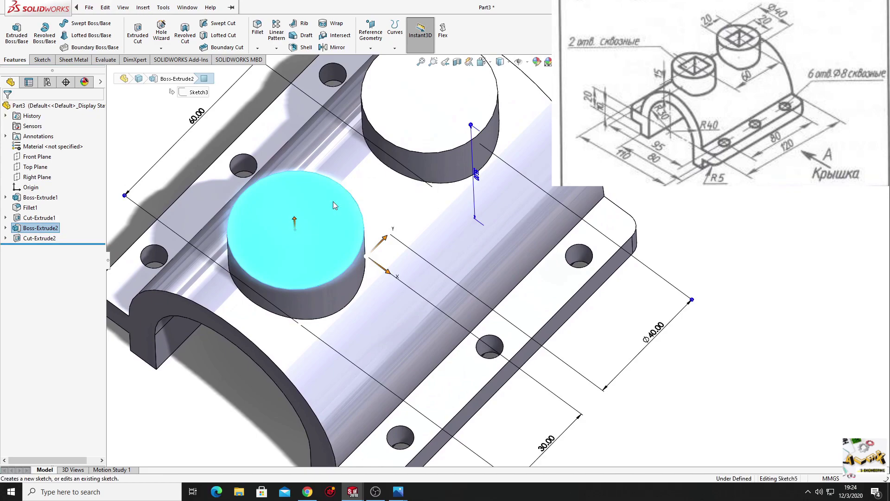
{"action": "left_click", "coordinate": [63, 244]}
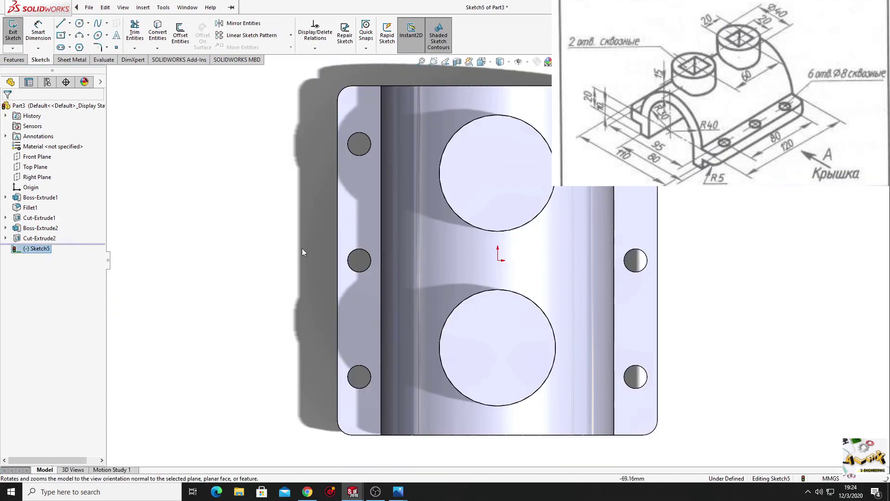
{"action": "left_click", "coordinate": [66, 36]}
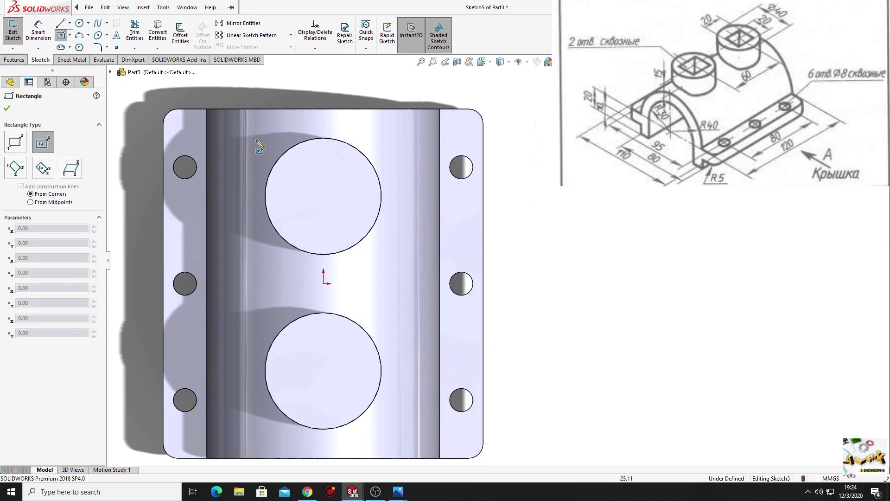
{"action": "left_click", "coordinate": [324, 197]}
{"action": "left_click", "coordinate": [351, 224]}
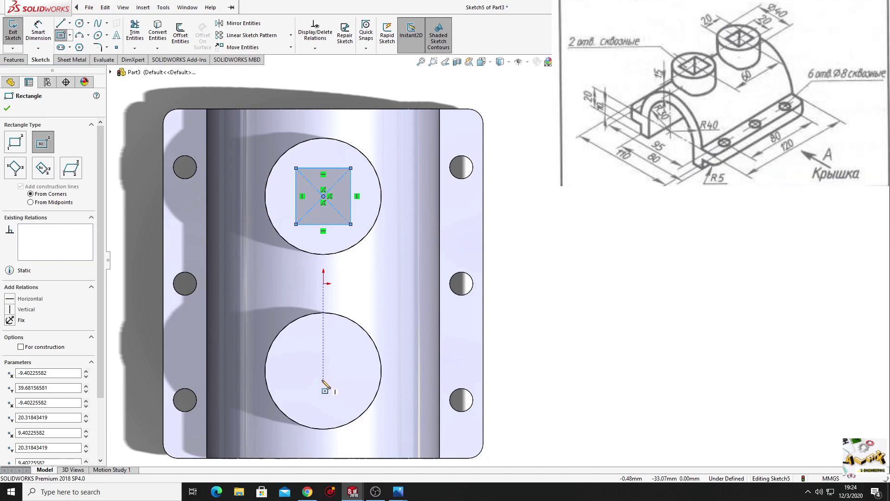
{"action": "left_click", "coordinate": [323, 376]}
{"action": "left_click", "coordinate": [350, 396]}
{"action": "right_click", "coordinate": [514, 358]}
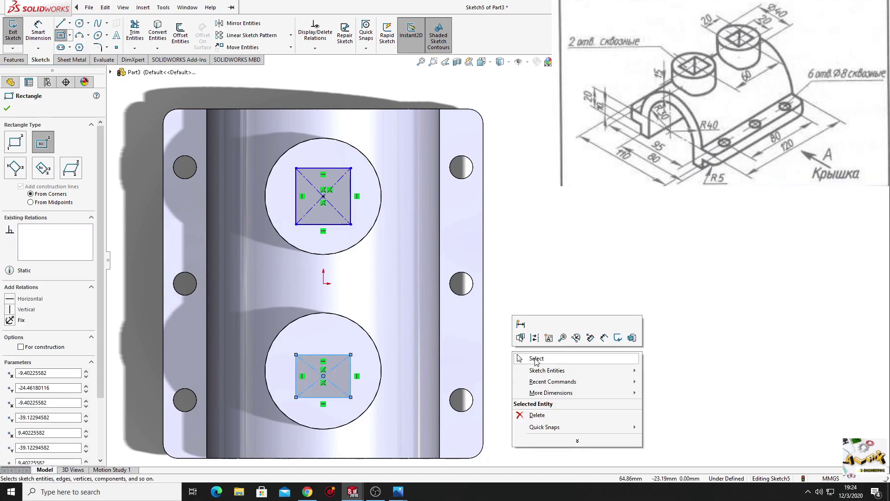
{"action": "left_click", "coordinate": [536, 359]}
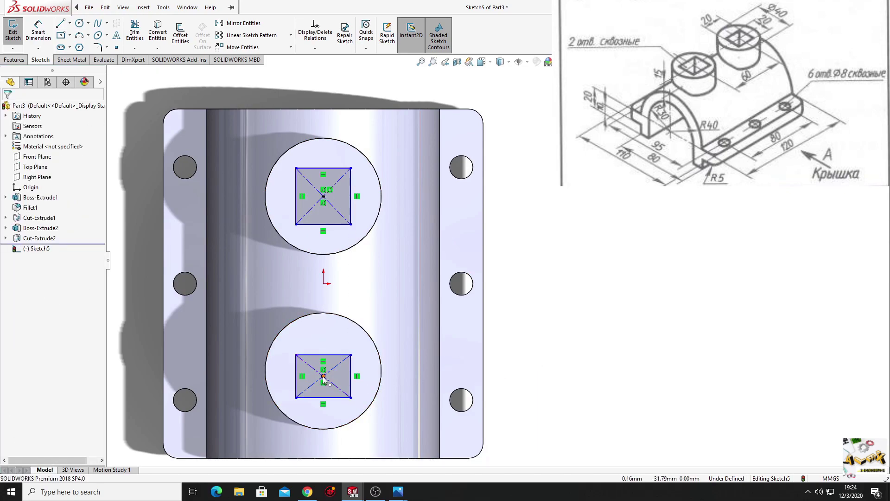
Centre the lower square on its circle and make the upper square's sides equal.
{"action": "left_click", "coordinate": [323, 377]}
{"action": "left_click", "coordinate": [380, 360], "text": "ctrl"}
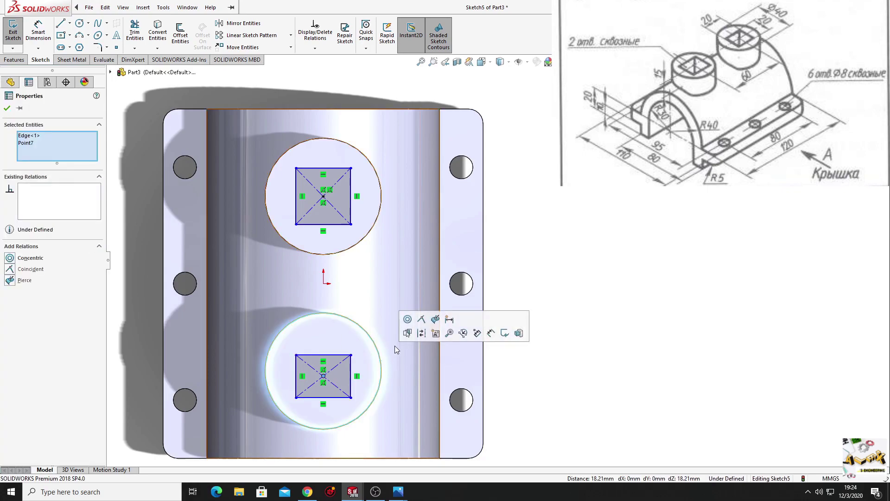
{"action": "left_click", "coordinate": [408, 319]}
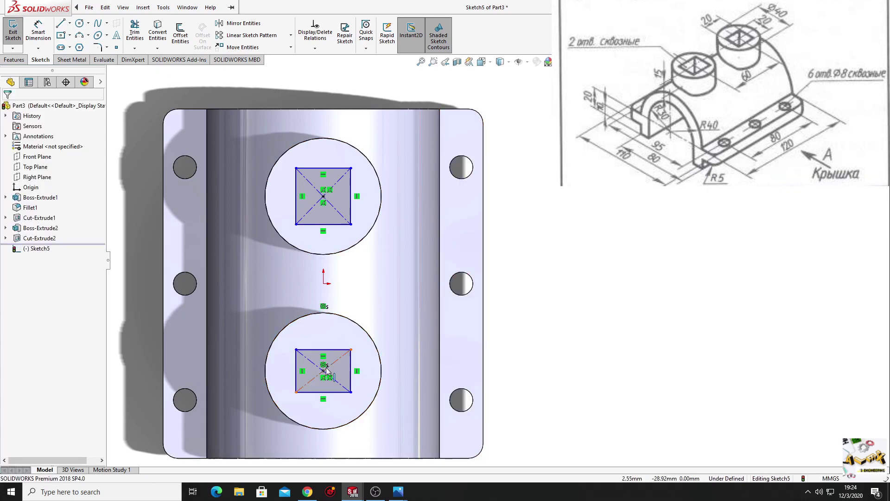
{"action": "left_click", "coordinate": [336, 225]}
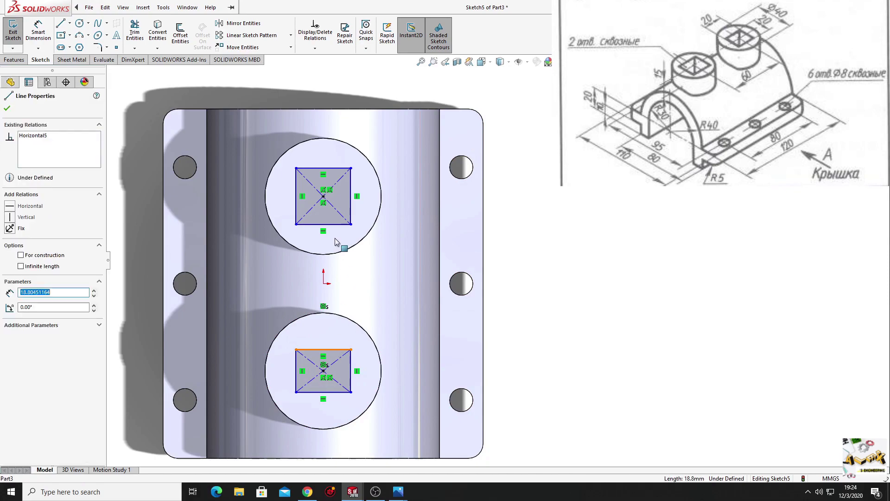
{"action": "left_click", "coordinate": [351, 206], "text": "ctrl"}
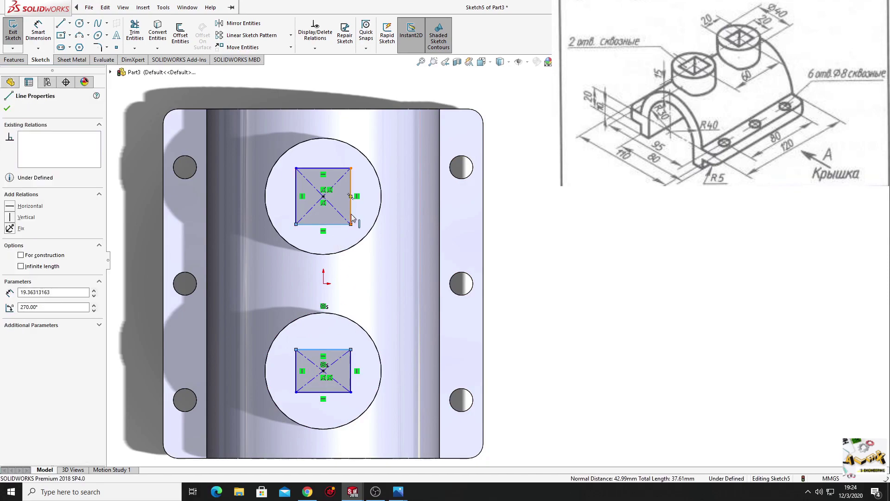
{"action": "left_click", "coordinate": [352, 213], "text": "ctrl"}
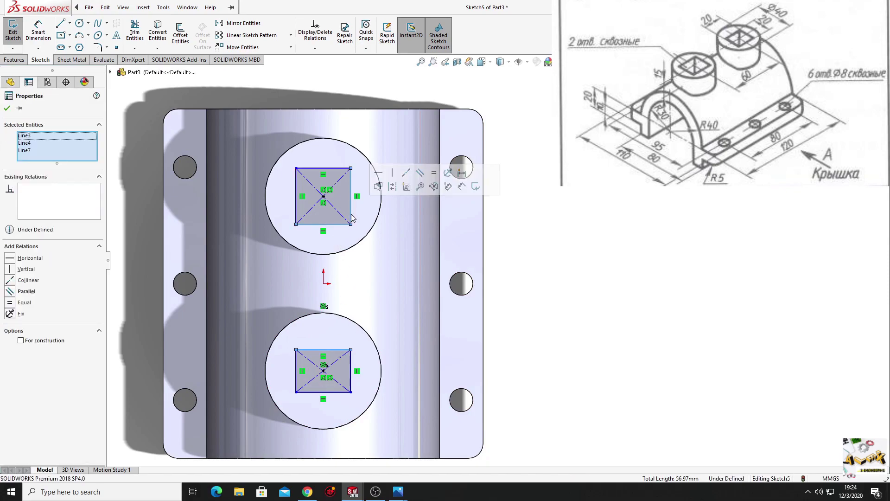
{"action": "left_click", "coordinate": [433, 175]}
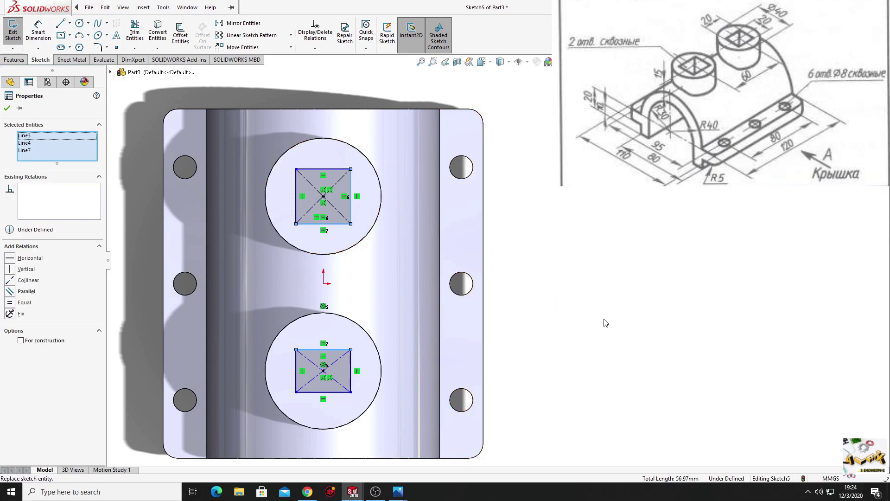
Dimension the square 20 mm wide and 20 mm tall.
{"action": "left_click", "coordinate": [38, 33]}
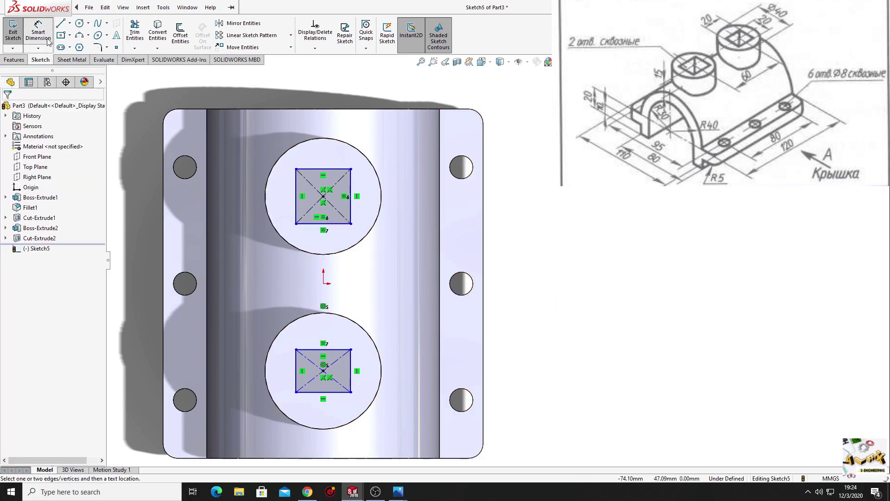
{"action": "left_click", "coordinate": [341, 350]}
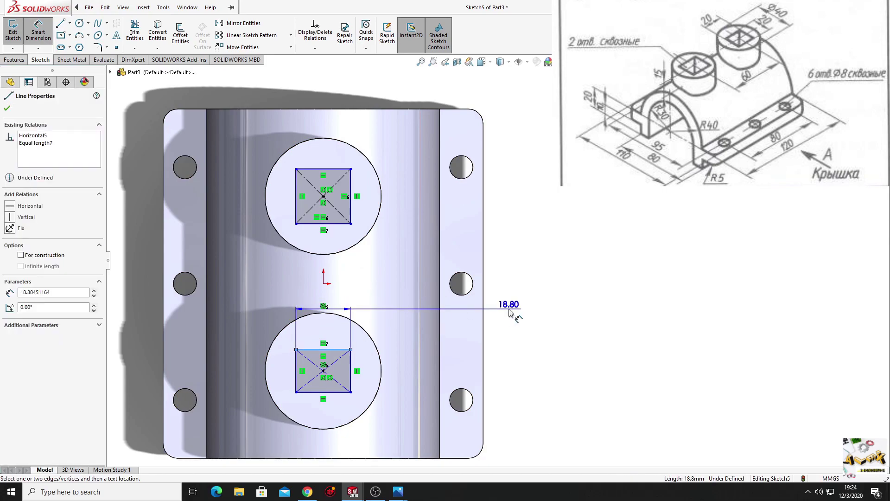
{"action": "left_click", "coordinate": [520, 313]}
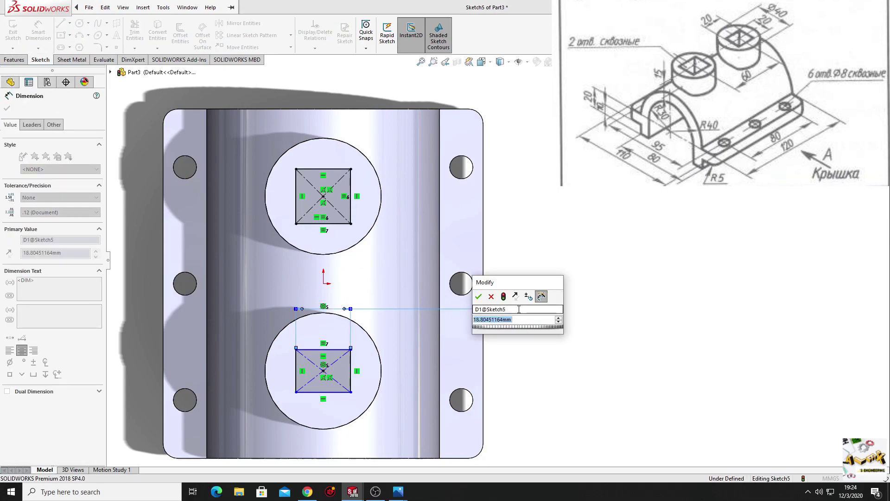
{"action": "type", "text": "20"}
{"action": "key", "text": "Return"}
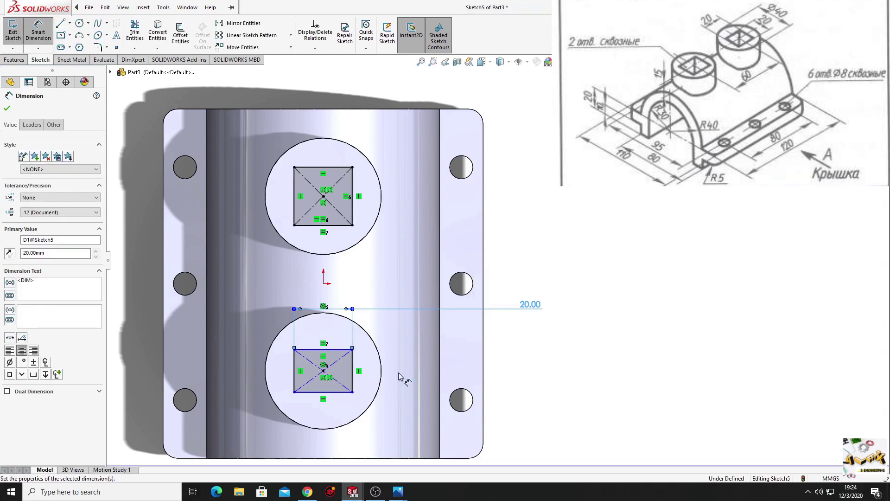
{"action": "left_click", "coordinate": [353, 381]}
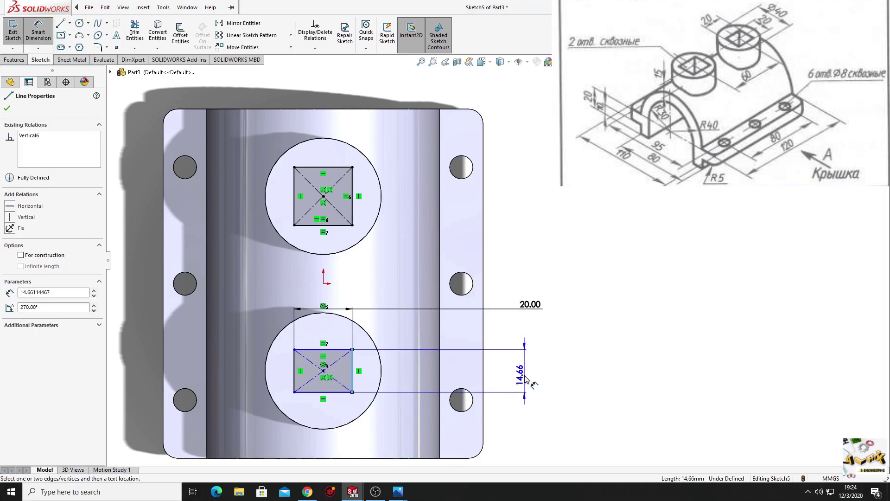
{"action": "left_click", "coordinate": [524, 371]}
{"action": "type", "text": "20"}
{"action": "key", "text": "Return"}
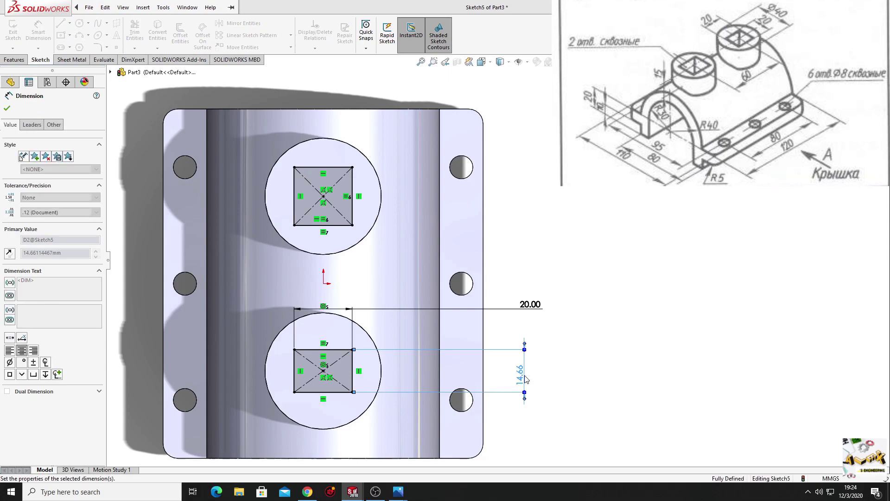
{"action": "right_click", "coordinate": [575, 320]}
{"action": "left_click", "coordinate": [597, 347]}
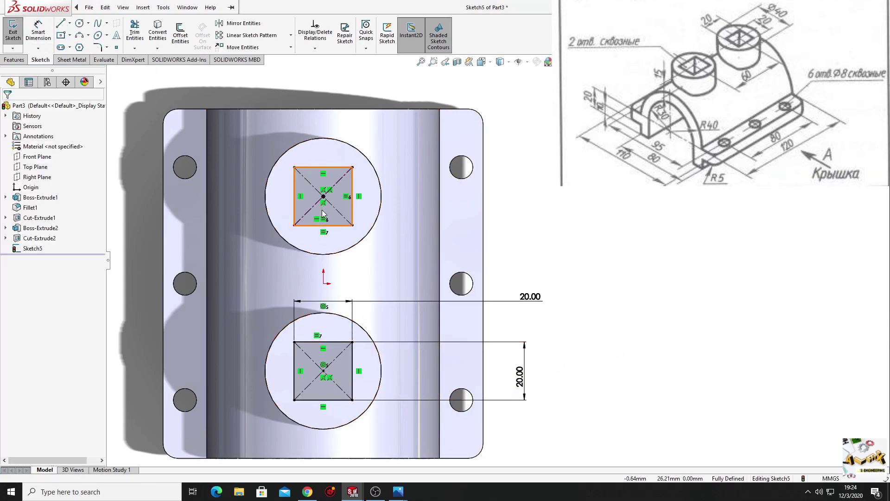
{"action": "left_click", "coordinate": [15, 60]}
Extrude-cut the square sketch Up To Next into both bosses.
{"action": "left_click", "coordinate": [138, 33]}
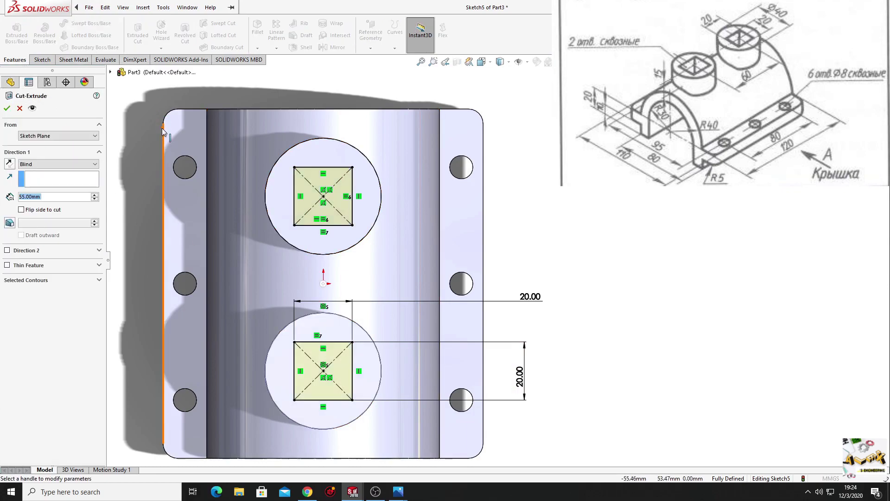
{"action": "left_click", "coordinate": [58, 164]}
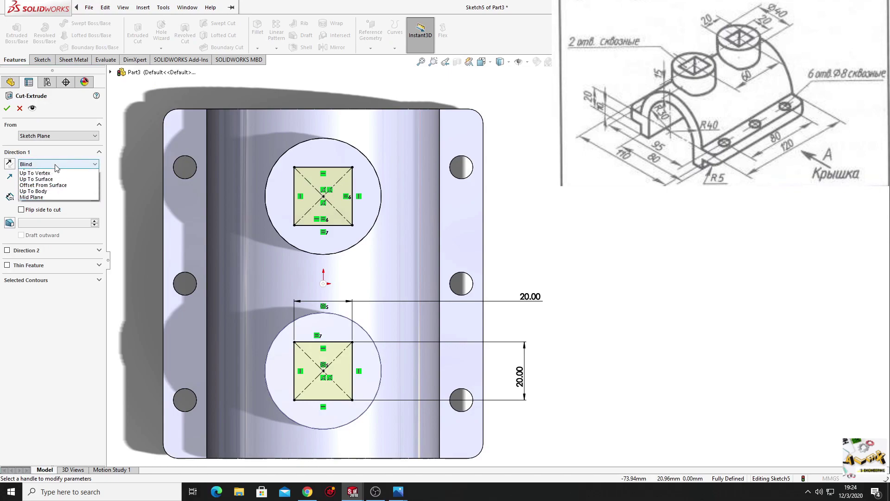
{"action": "left_click", "coordinate": [38, 192]}
{"action": "left_click", "coordinate": [7, 108]}
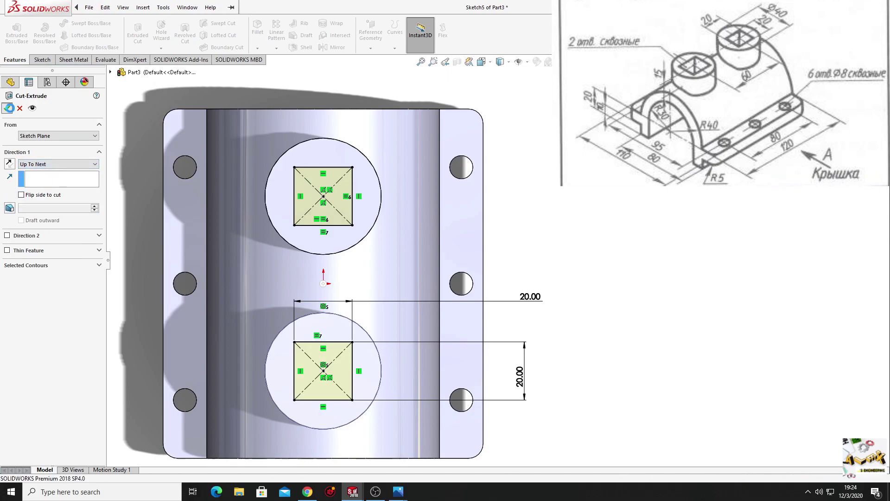
{"action": "mouse_move", "coordinate": [243, 294]}
{"action": "middle_mouse_down"}
{"action": "mouse_move", "coordinate": [232, 95]}
{"action": "mouse_move", "coordinate": [323, 196]}
{"action": "mouse_move", "coordinate": [350, 174]}
{"action": "mouse_move", "coordinate": [233, 292]}
{"action": "mouse_move", "coordinate": [277, 289]}
{"action": "mouse_move", "coordinate": [339, 205]}
{"action": "mouse_move", "coordinate": [352, 357]}
{"action": "middle_mouse_up"}
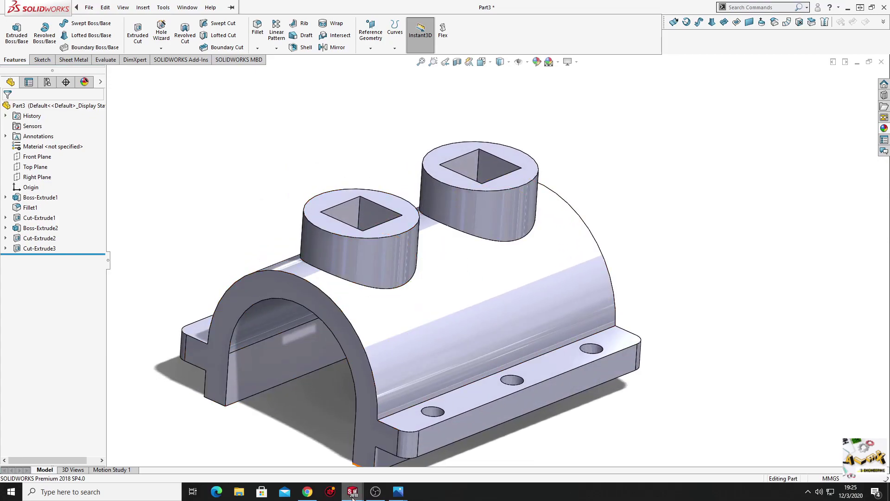
{"action": "mouse_move", "coordinate": [352, 492]}
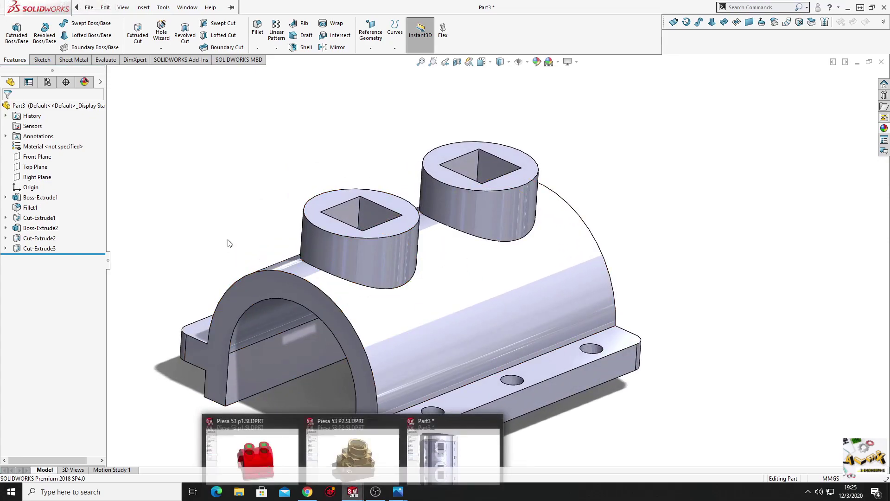
Create a new blank part document.
{"action": "left_click", "coordinate": [85, 8]}
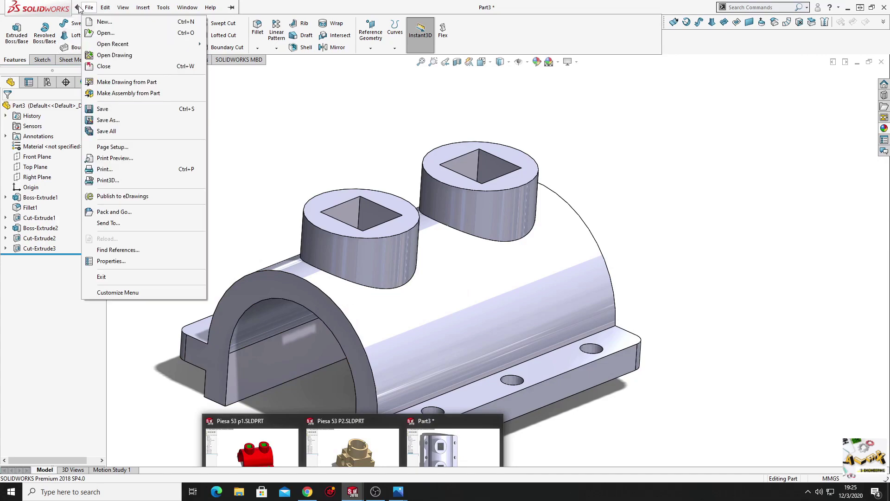
{"action": "left_click", "coordinate": [105, 22]}
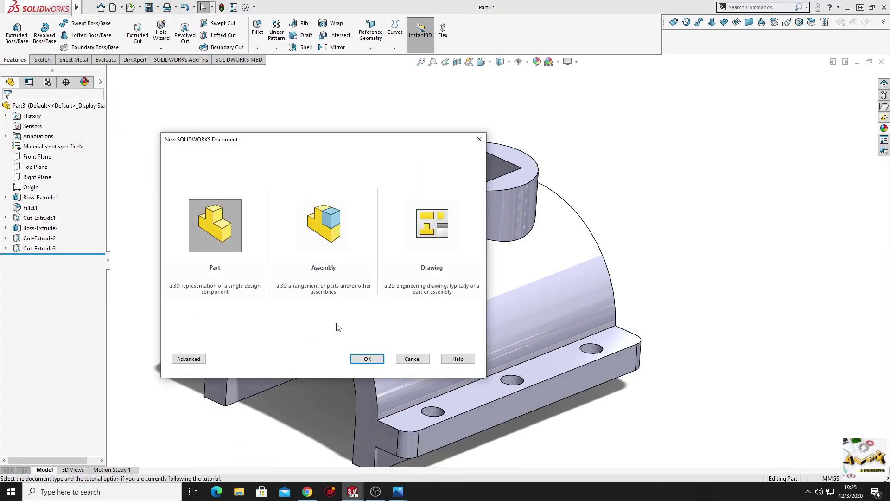
{"action": "left_click", "coordinate": [368, 360]}
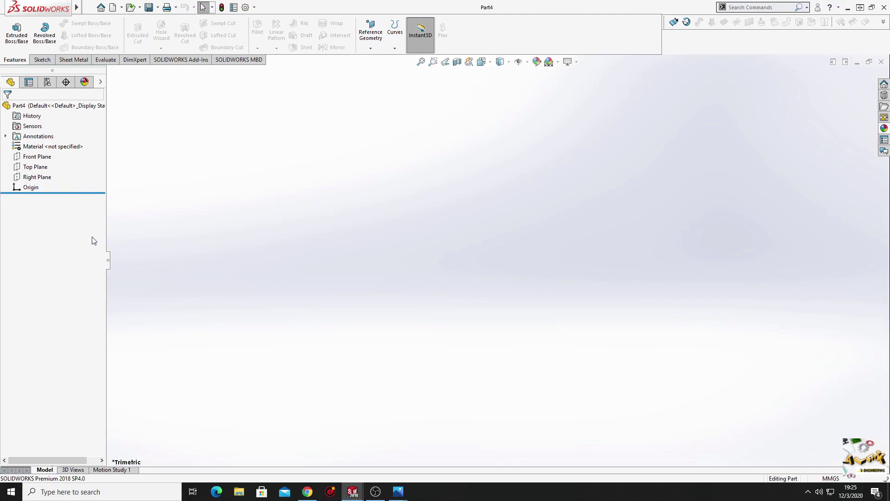
Start Sketch1 on the Top Plane and place the base reference drawing beside it.
{"action": "left_click", "coordinate": [35, 167]}
{"action": "left_click", "coordinate": [46, 152]}
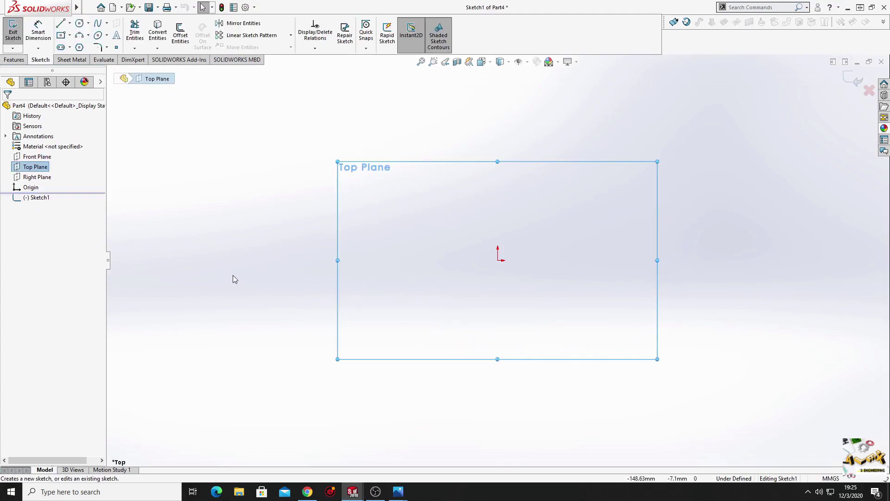
{"action": "left_click", "coordinate": [233, 276]}
{"action": "mouse_move", "coordinate": [398, 492]}
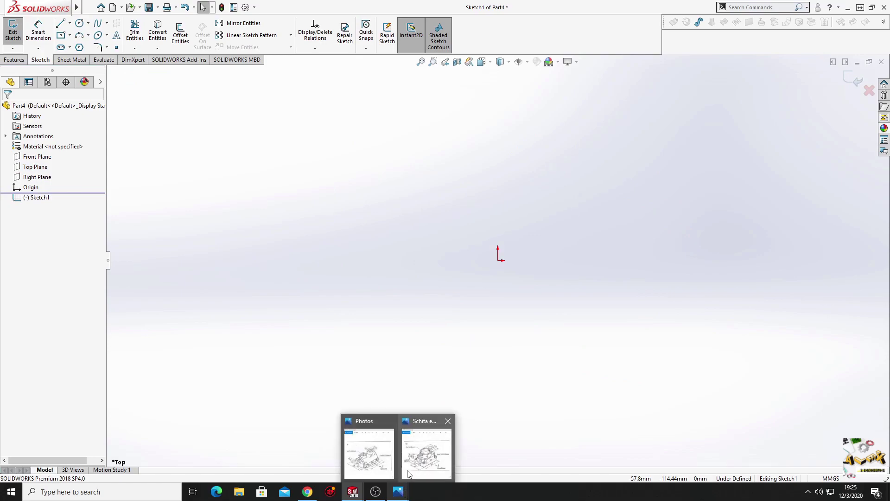
{"action": "left_click", "coordinate": [407, 471]}
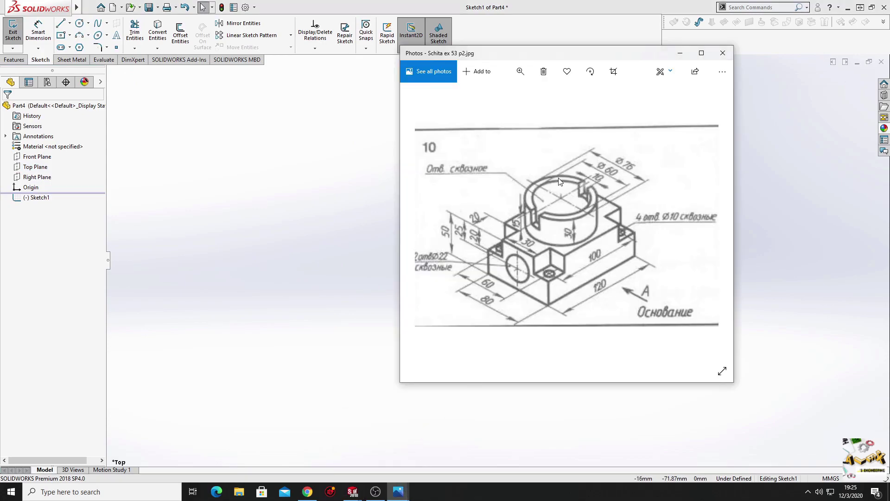
{"action": "left_click_drag", "start_coordinate": [610, 53], "coordinate": [0, 65]}
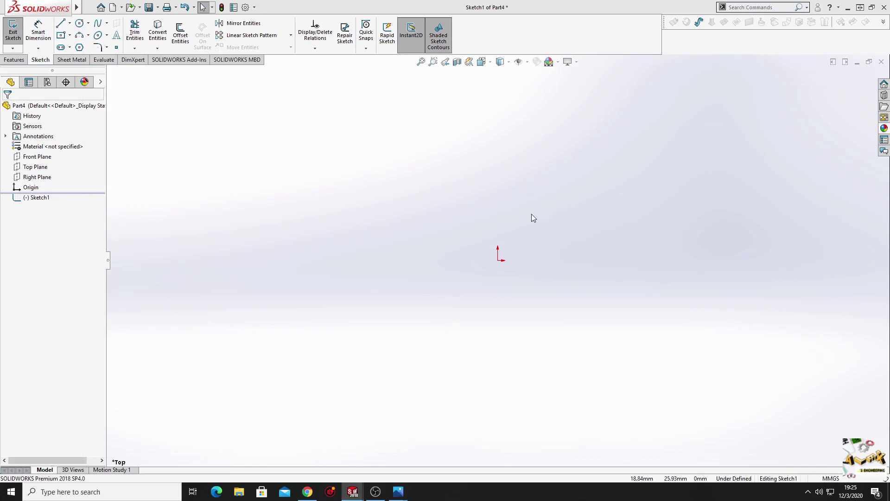
{"action": "middle_click_drag", "start_coordinate": [532, 237], "coordinate": [393, 250], "text": "ctrl"}
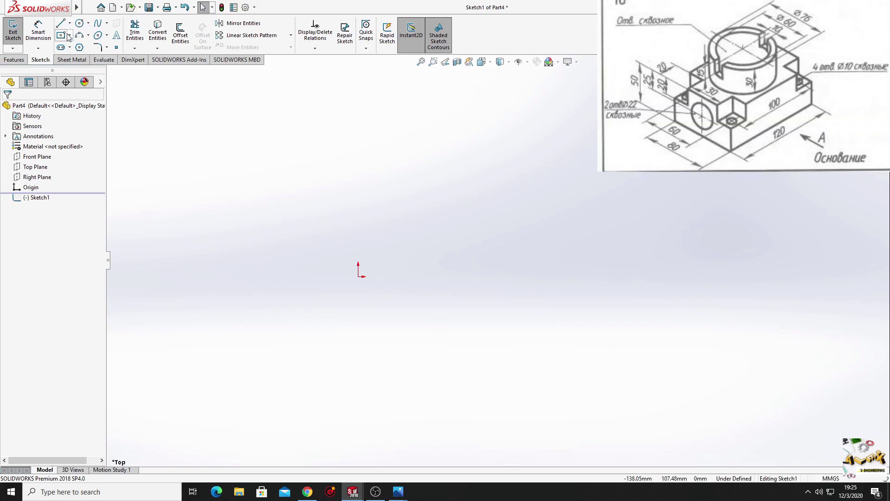
Draw a centre rectangle from the origin.
{"action": "left_click", "coordinate": [66, 36]}
{"action": "left_click", "coordinate": [358, 277]}
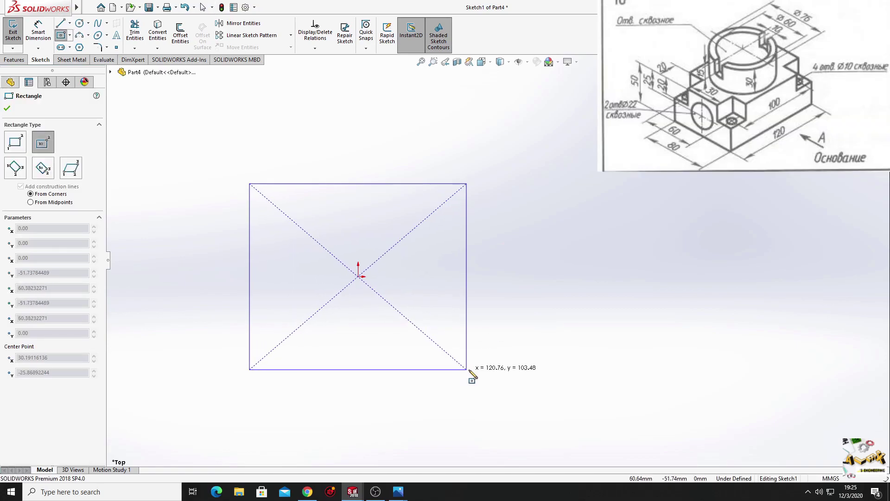
{"action": "left_click", "coordinate": [487, 370]}
{"action": "right_click", "coordinate": [532, 245]}
{"action": "left_click", "coordinate": [556, 254]}
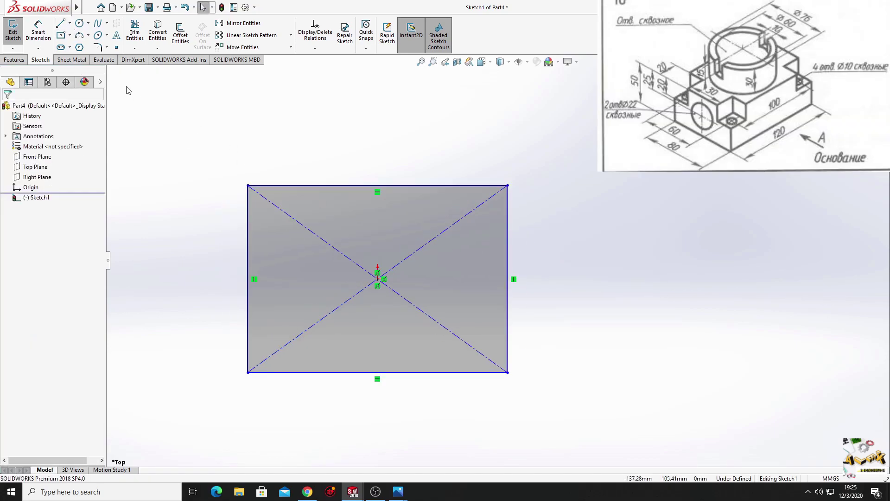
Dimension the rectangle 120 mm wide and 80 mm tall.
{"action": "left_click", "coordinate": [307, 187]}
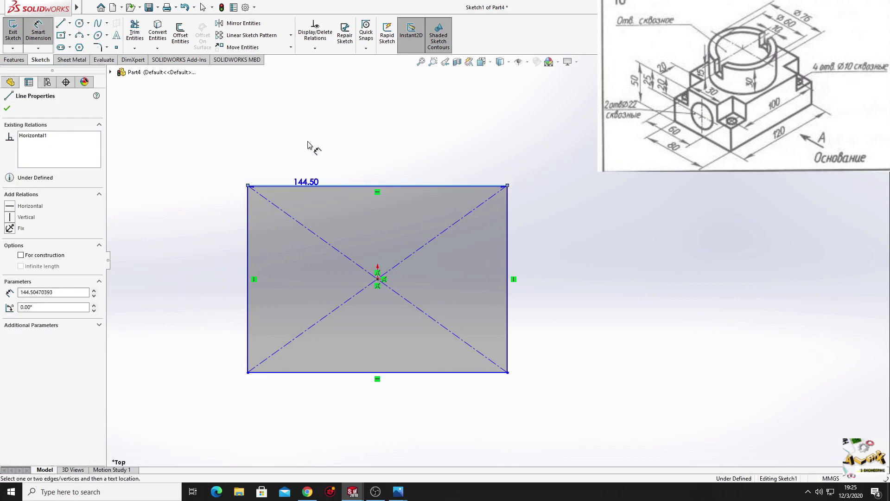
{"action": "left_click", "coordinate": [308, 145]}
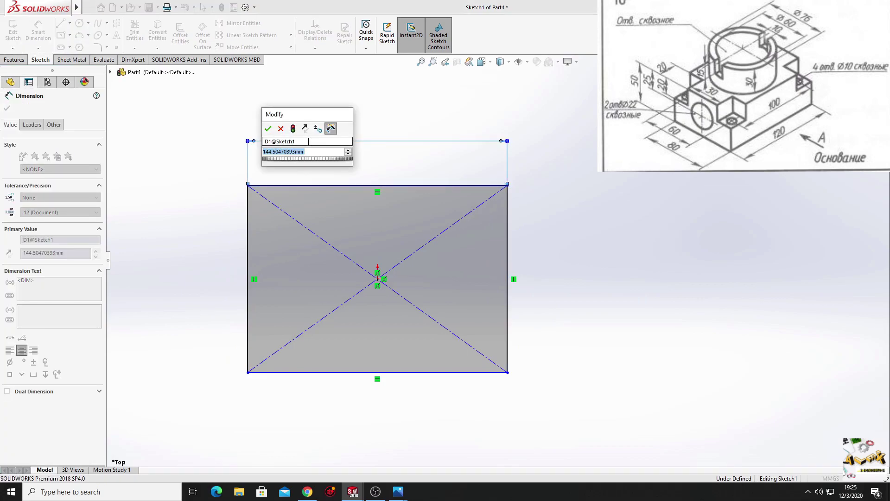
{"action": "type", "text": "120"}
{"action": "key", "text": "Return"}
{"action": "key", "text": "Escape"}
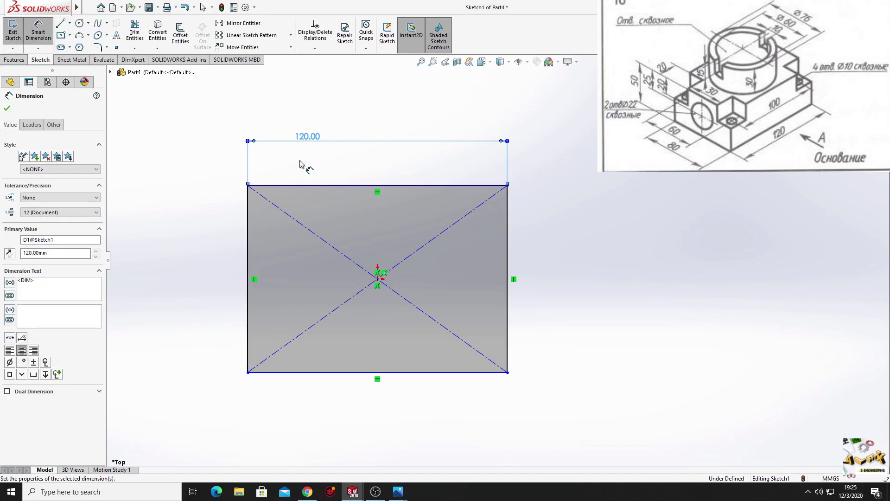
{"action": "left_click", "coordinate": [248, 240]}
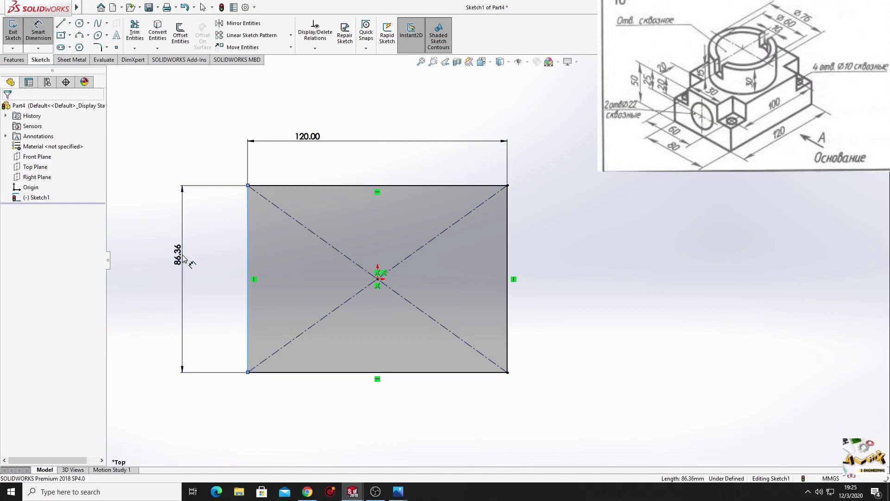
{"action": "left_click", "coordinate": [183, 259]}
{"action": "type", "text": "80"}
{"action": "key", "text": "Return"}
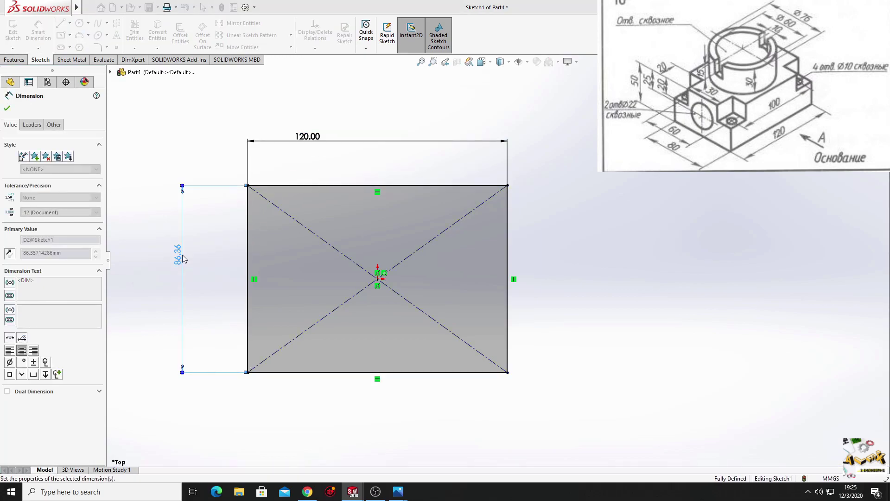
{"action": "right_click", "coordinate": [180, 155]}
{"action": "left_click", "coordinate": [203, 179]}
{"action": "key", "text": "Escape"}
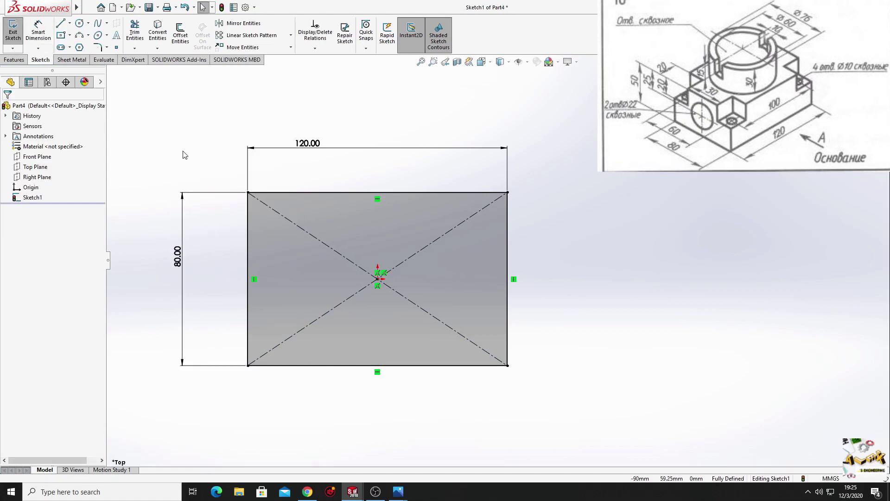
Draw a circle near the rectangle's top-left corner.
{"action": "left_click", "coordinate": [80, 23]}
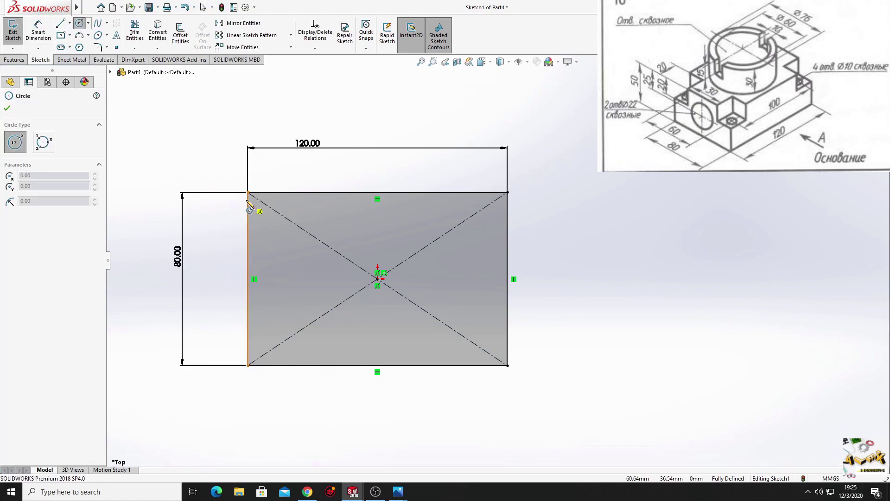
{"action": "left_click", "coordinate": [264, 210]}
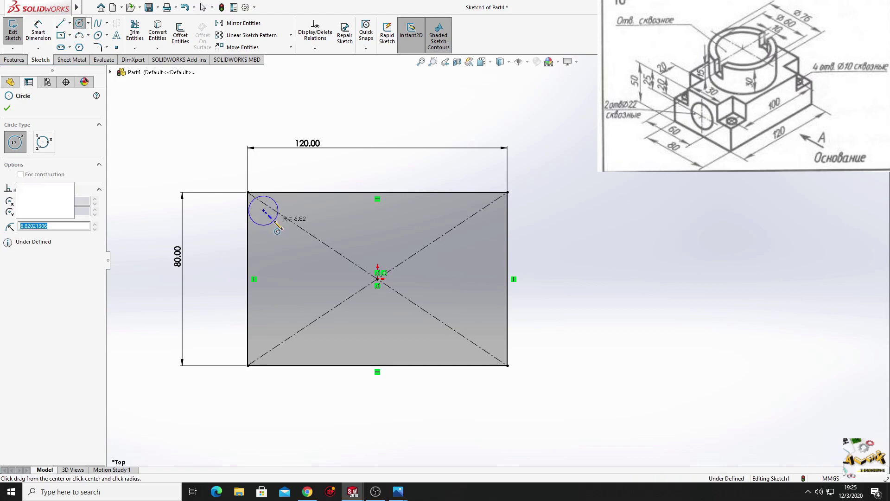
{"action": "left_click", "coordinate": [274, 221]}
{"action": "left_click", "coordinate": [213, 154]}
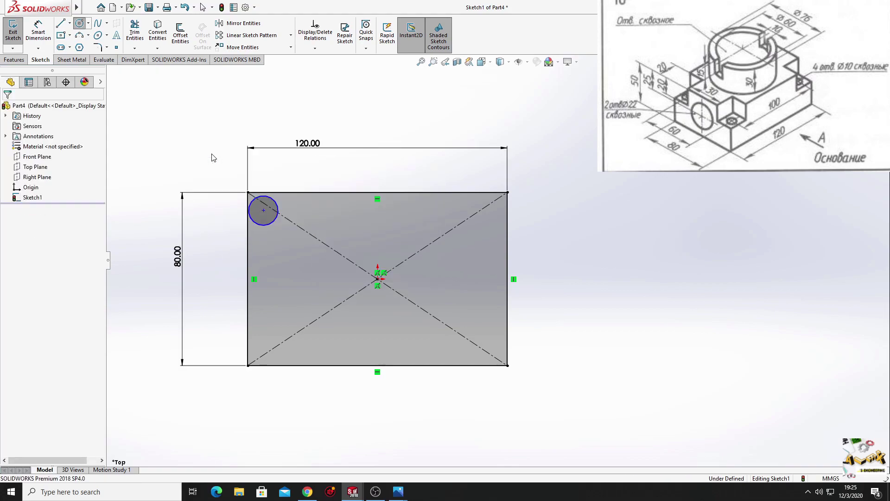
{"action": "middle_click_drag", "start_coordinate": [234, 182], "coordinate": [218, 177], "text": "ctrl"}
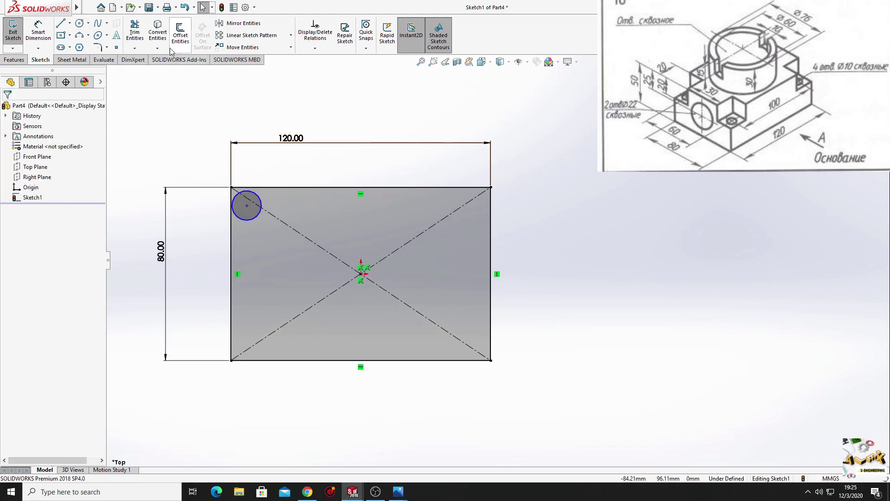
Draw vertical and horizontal centerlines from the top and right edge midpoints through the centre.
{"action": "left_click", "coordinate": [69, 23]}
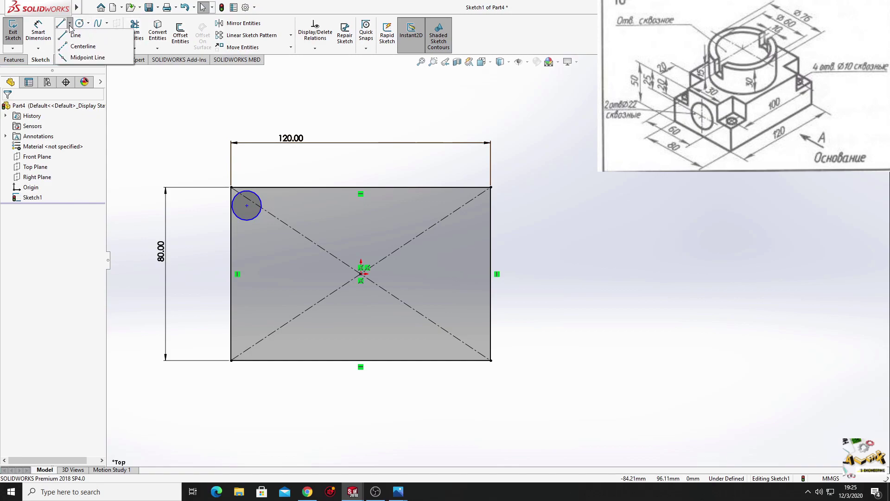
{"action": "left_click", "coordinate": [81, 47]}
{"action": "left_click", "coordinate": [361, 187]}
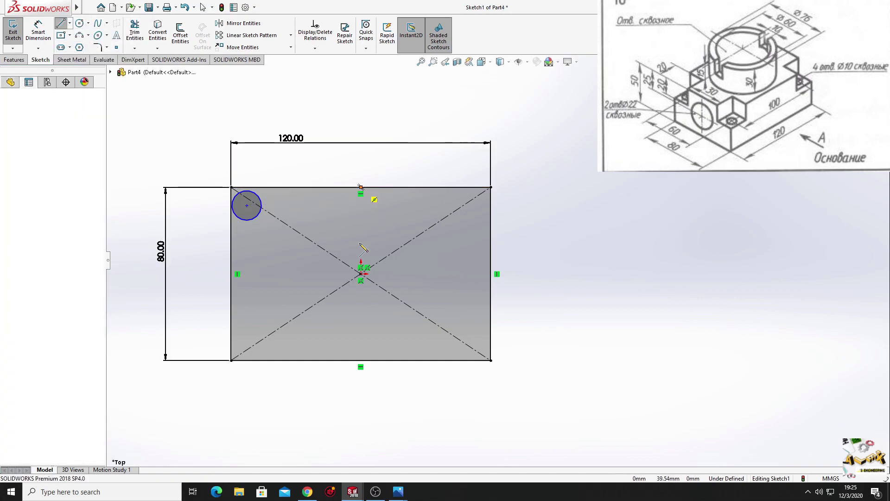
{"action": "left_click", "coordinate": [360, 274]}
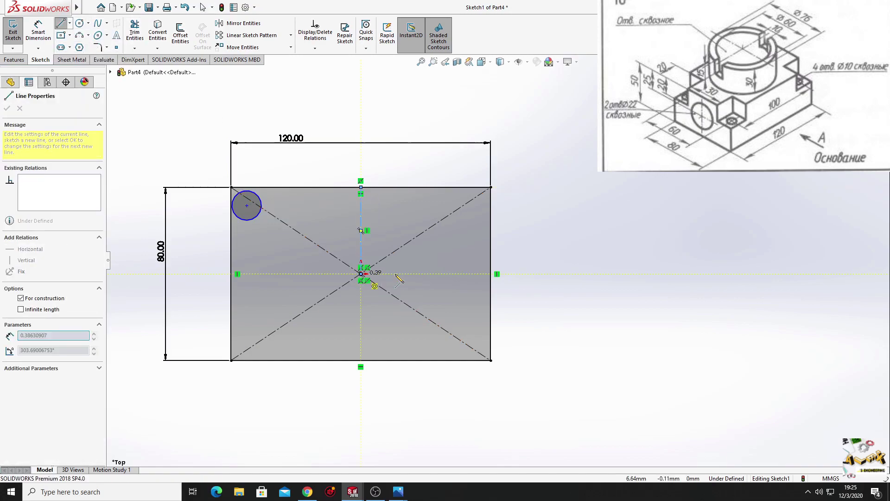
{"action": "left_click", "coordinate": [492, 275]}
{"action": "right_click", "coordinate": [520, 204]}
{"action": "left_click", "coordinate": [538, 241]}
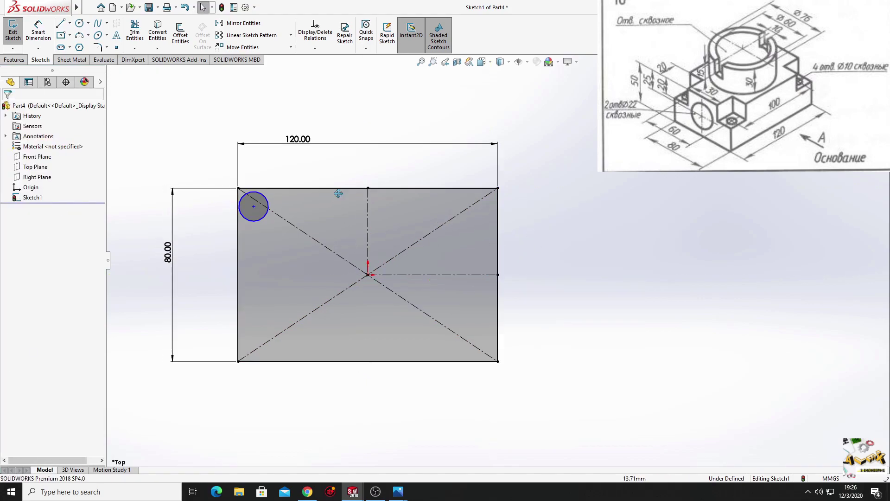
Dimension the circle Ø10 with its centre 50 mm from the vertical centerline.
{"action": "left_click", "coordinate": [38, 31]}
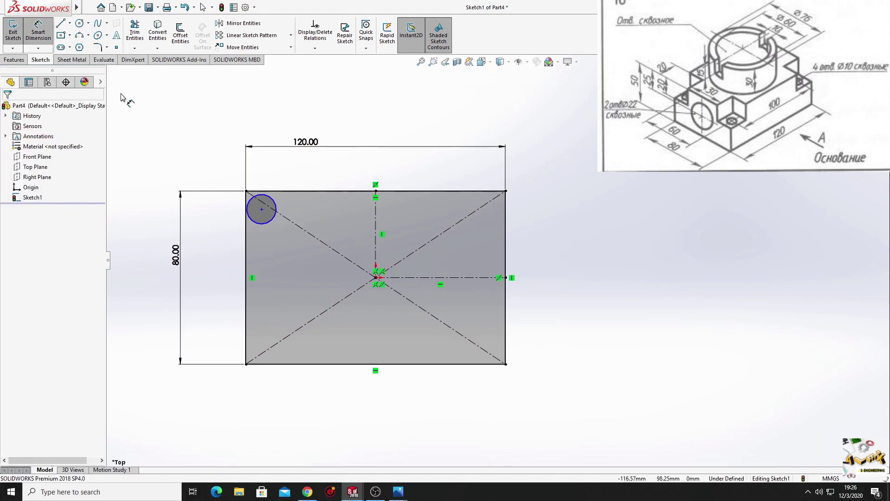
{"action": "left_click", "coordinate": [253, 222]}
{"action": "left_click", "coordinate": [175, 135]}
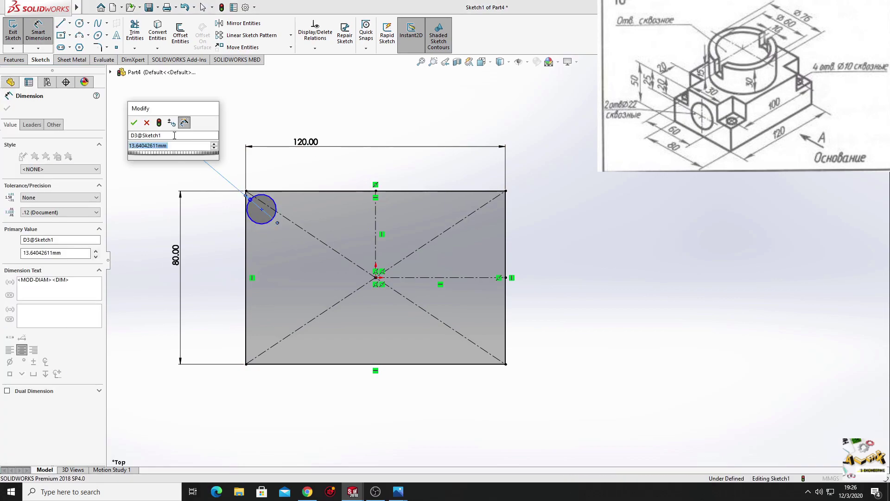
{"action": "type", "text": "10"}
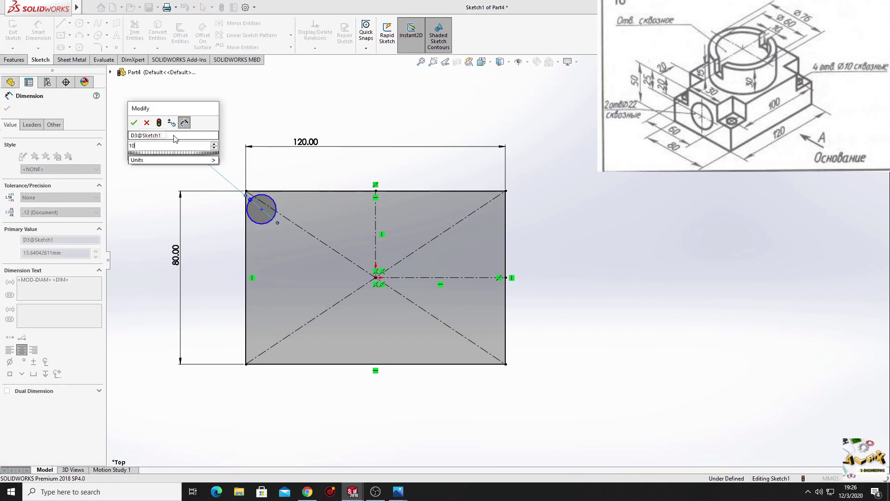
{"action": "key", "text": "Return"}
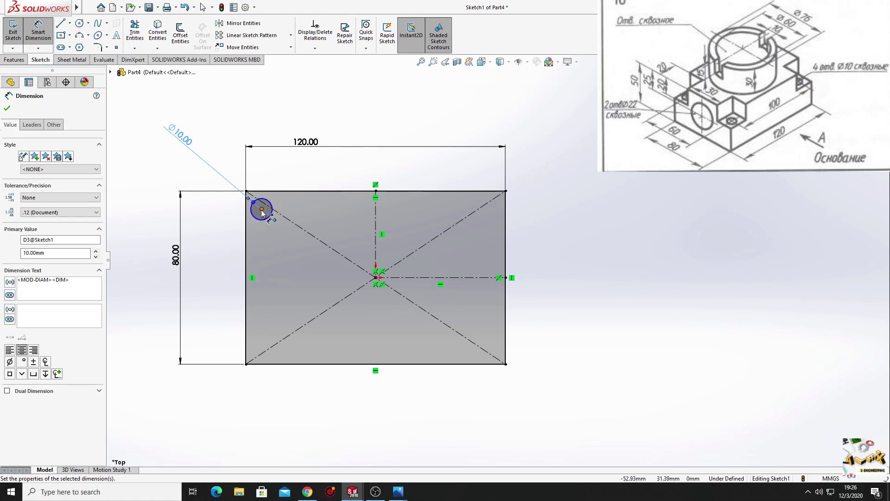
{"action": "left_click", "coordinate": [262, 209]}
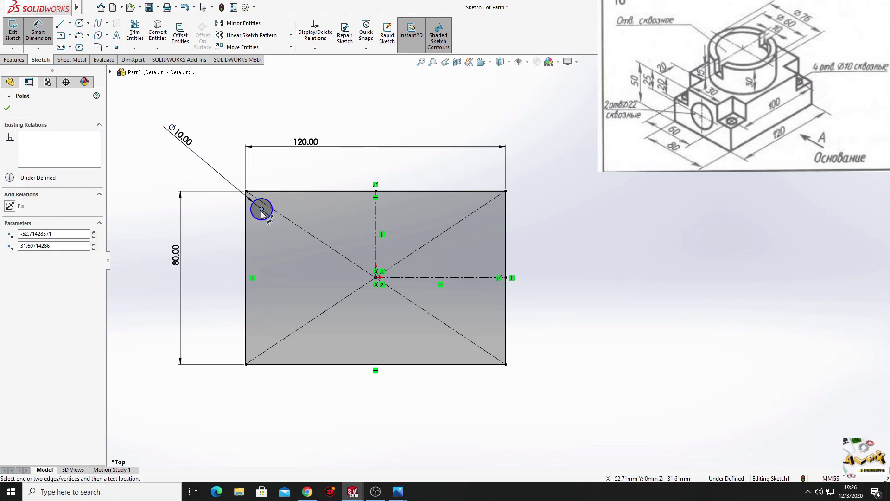
{"action": "left_click", "coordinate": [376, 216]}
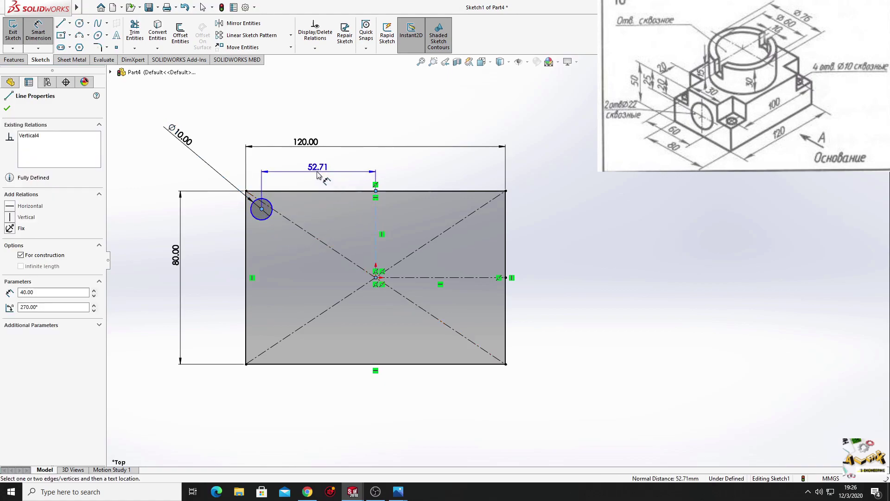
{"action": "left_click", "coordinate": [314, 174]}
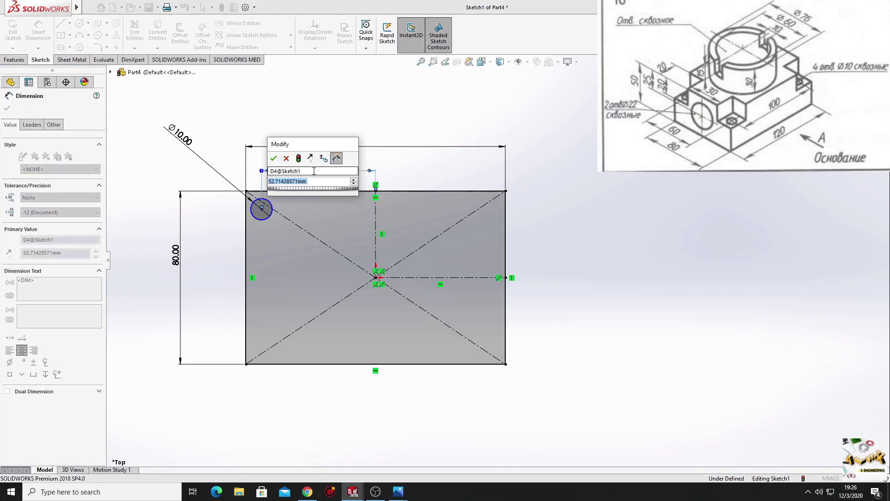
{"action": "type", "text": "50"}
{"action": "key", "text": "Return"}
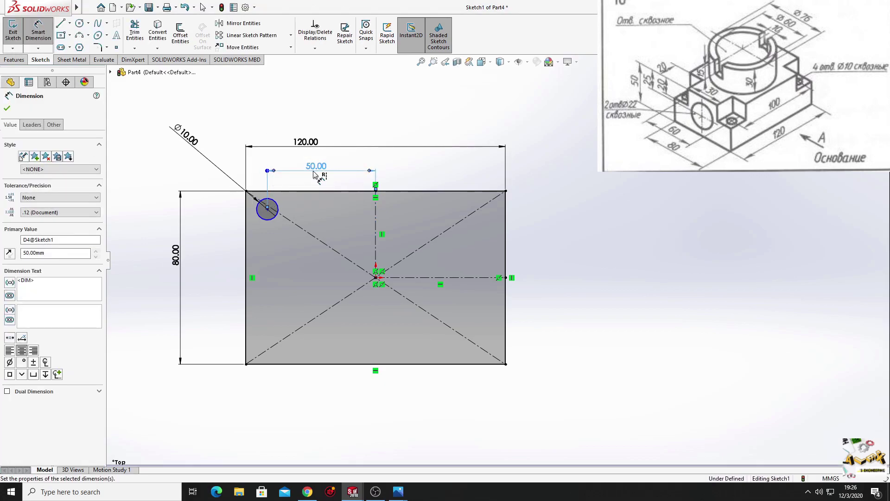
Place the circle centre 30 mm from the horizontal centerline.
{"action": "left_click", "coordinate": [267, 209]}
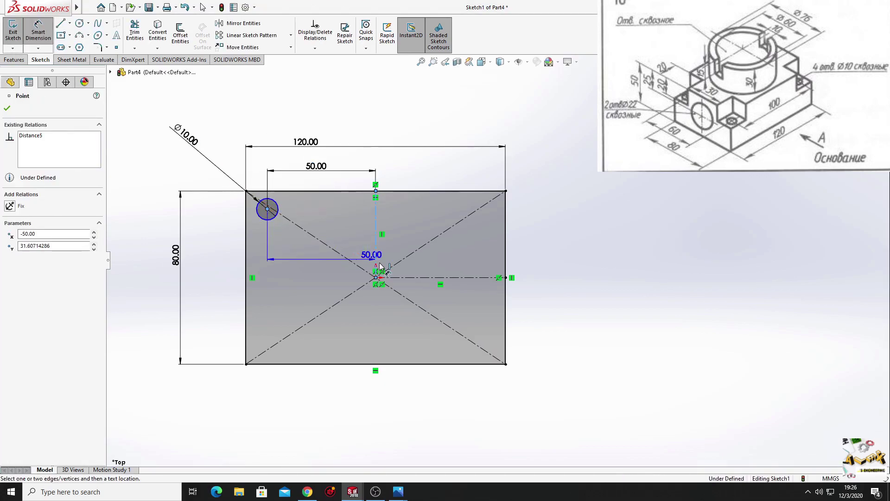
{"action": "left_click", "coordinate": [409, 279]}
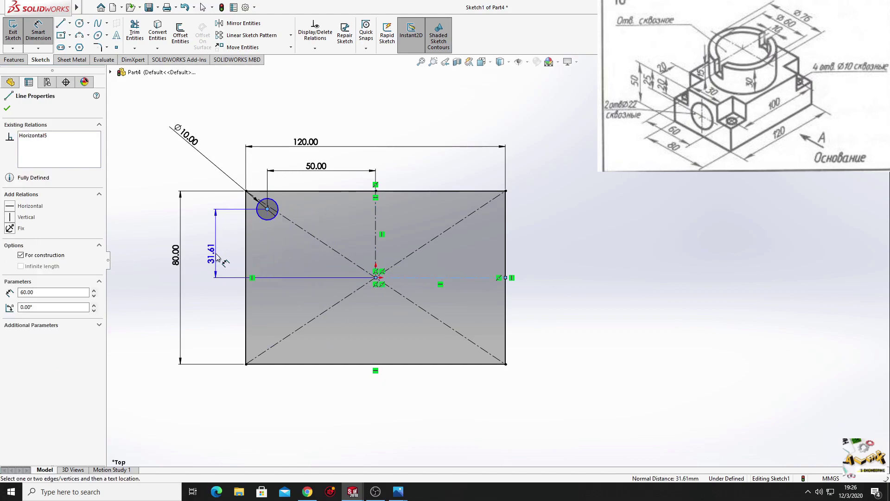
{"action": "left_click", "coordinate": [216, 256]}
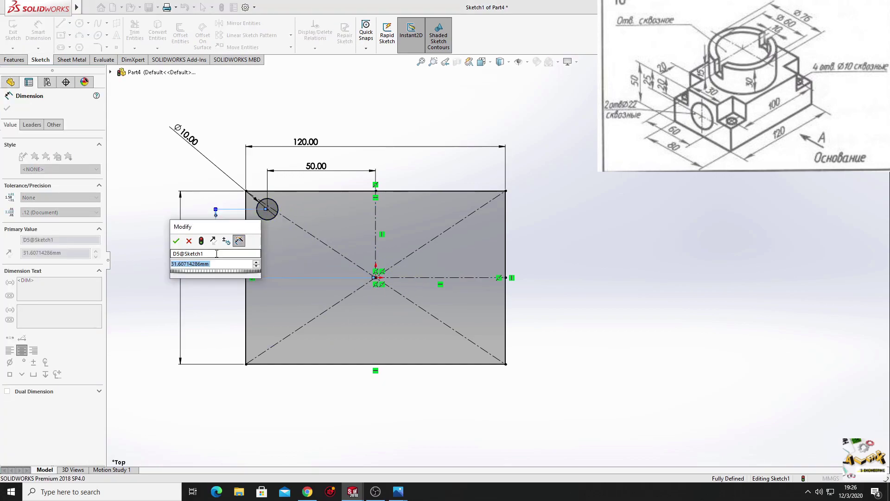
{"action": "type", "text": "30"}
{"action": "key", "text": "Return"}
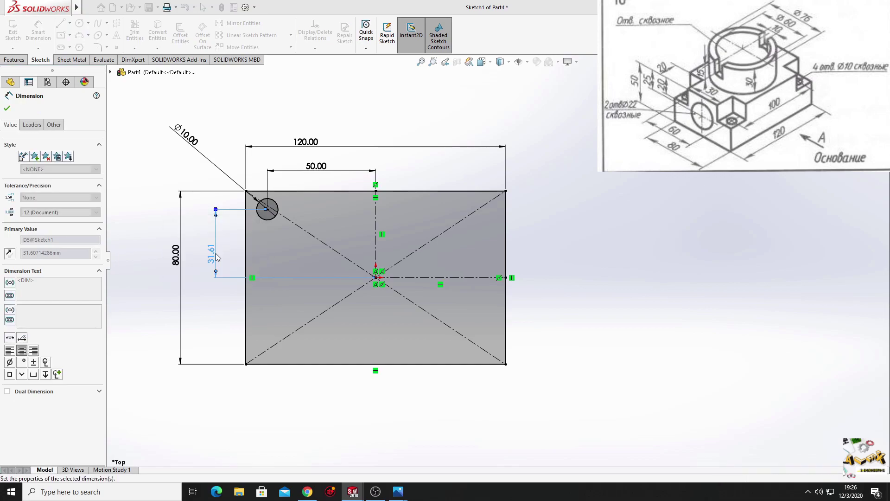
{"action": "right_click", "coordinate": [144, 166]}
{"action": "left_click", "coordinate": [160, 199]}
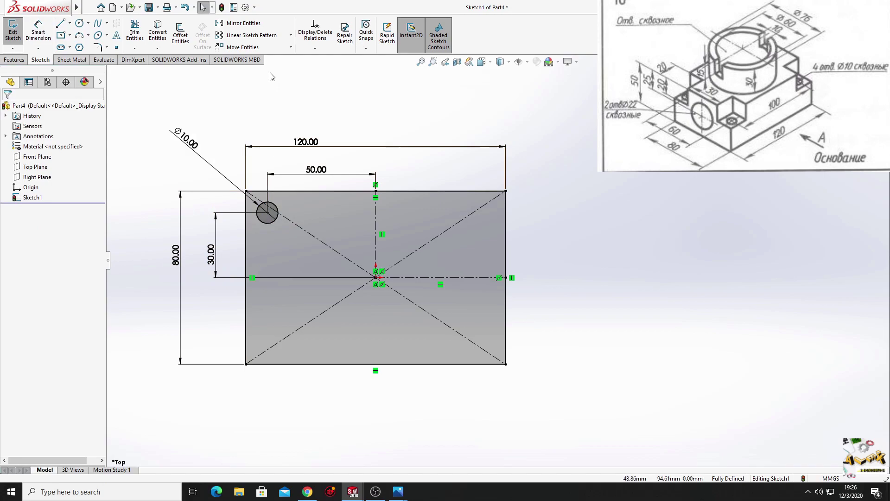
{"action": "left_click", "coordinate": [257, 24]}
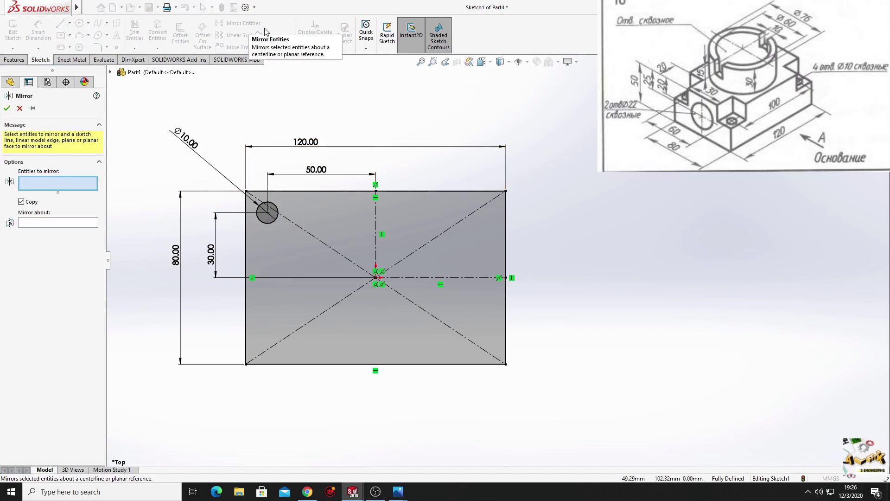
Mirror the top-left hole across the vertical centerline to the top-right corner.
{"action": "left_click", "coordinate": [264, 222]}
{"action": "left_click", "coordinate": [65, 223]}
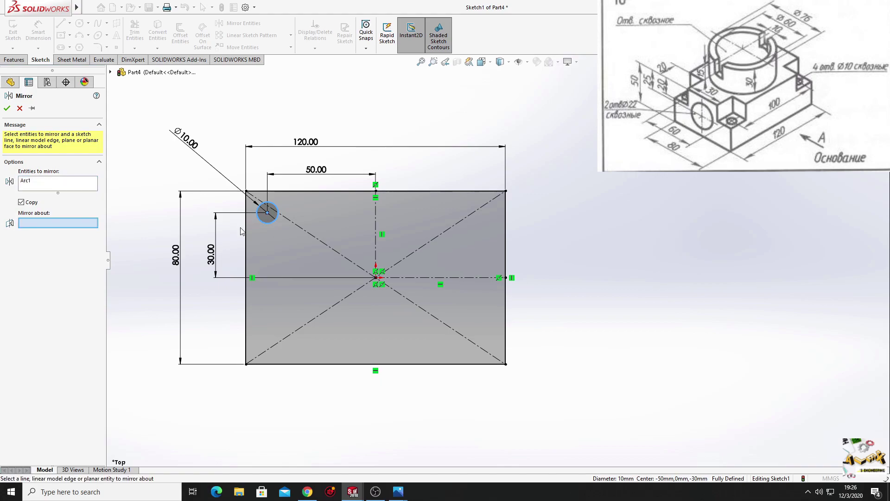
{"action": "left_click", "coordinate": [375, 232]}
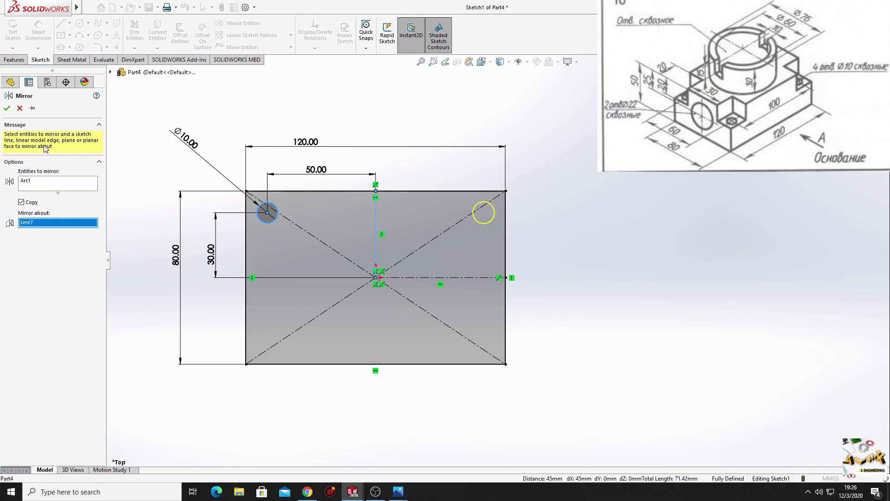
{"action": "left_click", "coordinate": [6, 109]}
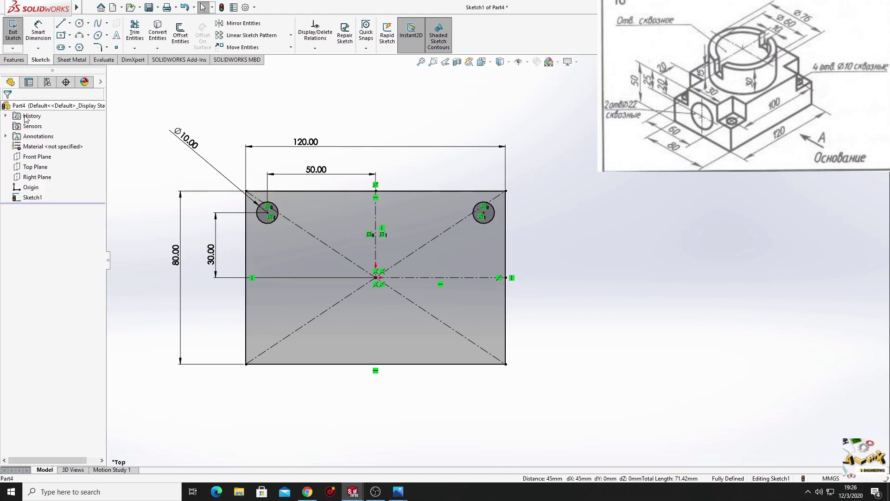
Mirror both top holes across the horizontal centerline to the bottom corners.
{"action": "left_click", "coordinate": [246, 24]}
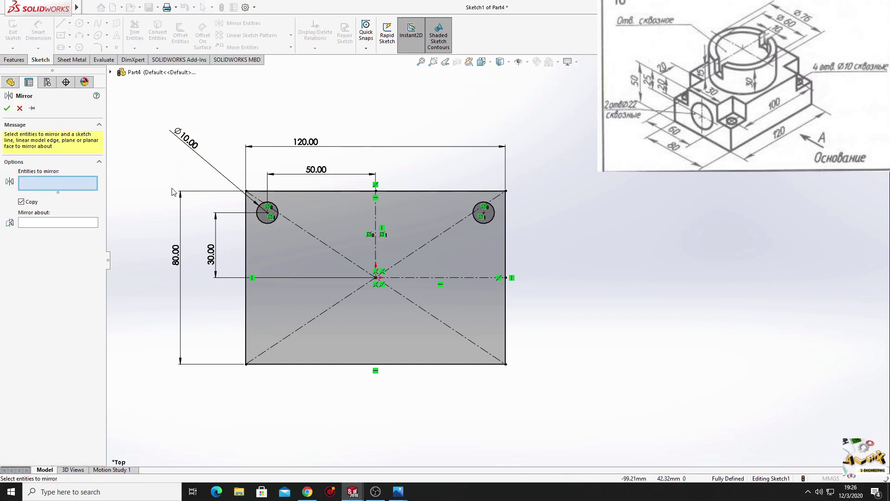
{"action": "left_click", "coordinate": [272, 222]}
{"action": "left_click", "coordinate": [486, 224]}
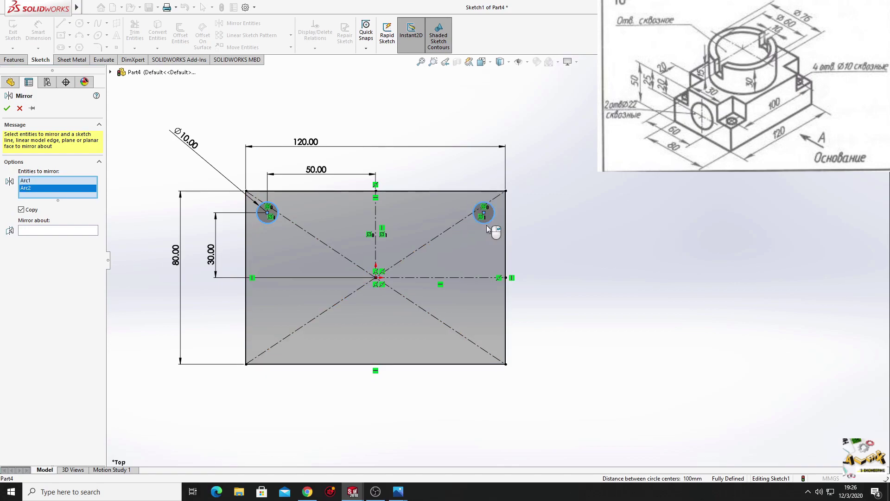
{"action": "left_click", "coordinate": [50, 235]}
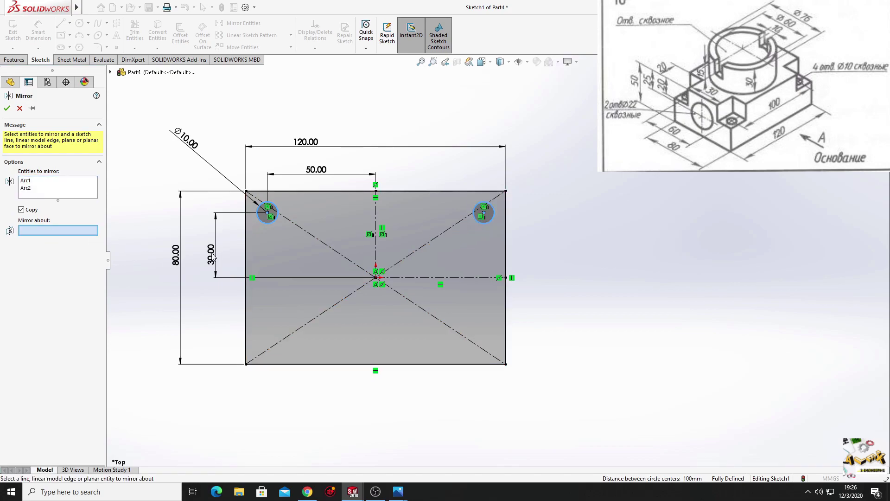
{"action": "left_click", "coordinate": [427, 278]}
{"action": "left_click", "coordinate": [7, 109]}
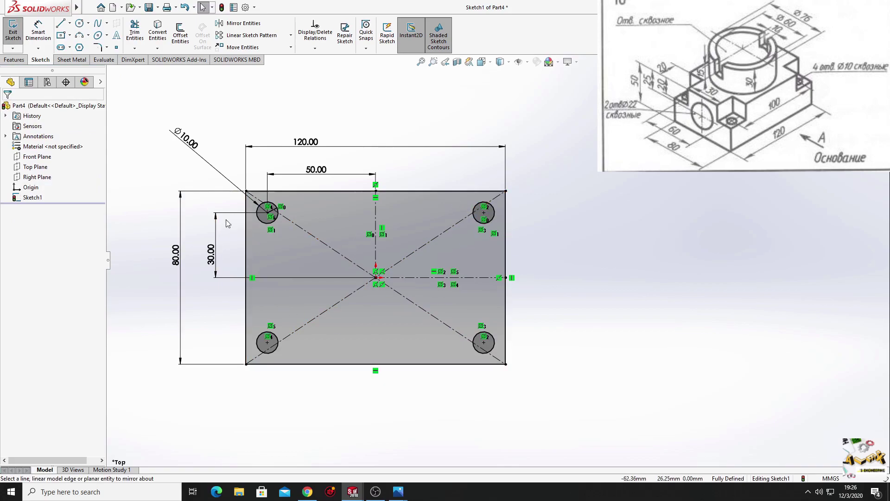
{"action": "left_click", "coordinate": [14, 60]}
{"action": "left_click", "coordinate": [16, 33]}
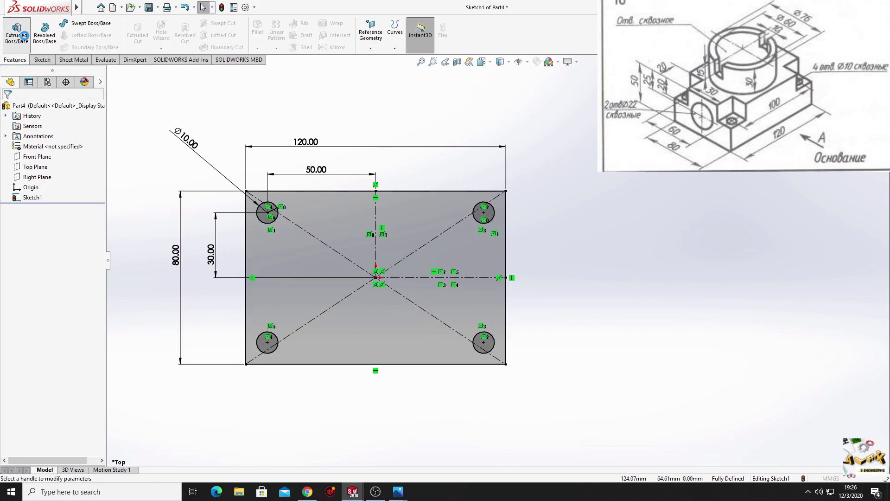
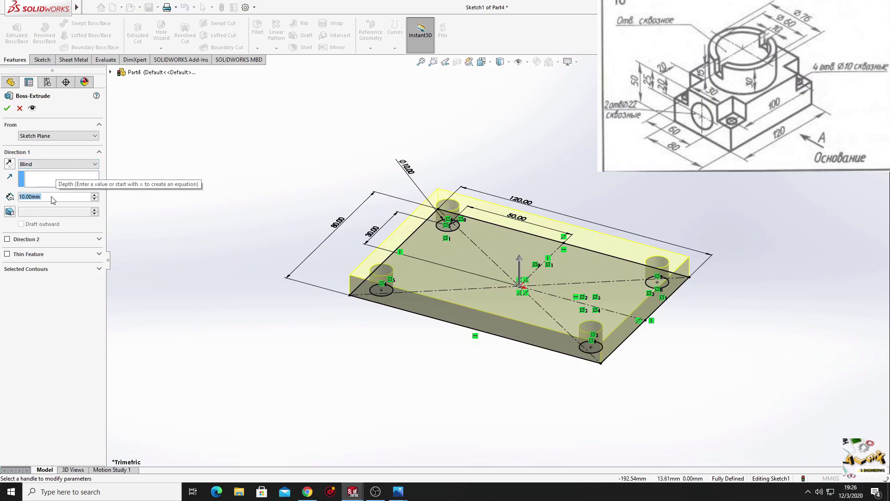
Extrude the plate sketch 30 mm as Boss-Extrude1.
{"action": "type", "text": "30"}
{"action": "key", "text": "Return"}
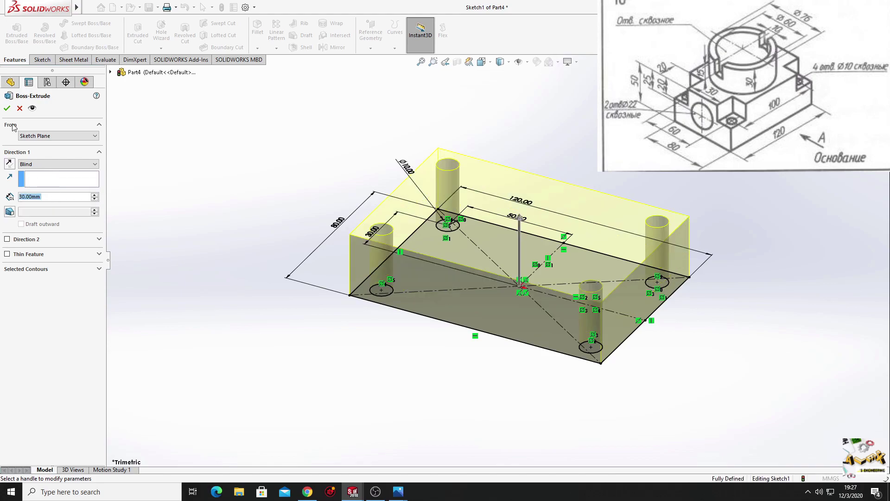
{"action": "left_click", "coordinate": [7, 108]}
Apply the Plain White scene and select the block's top face.
{"action": "middle_click_drag", "start_coordinate": [273, 215], "coordinate": [294, 280]}
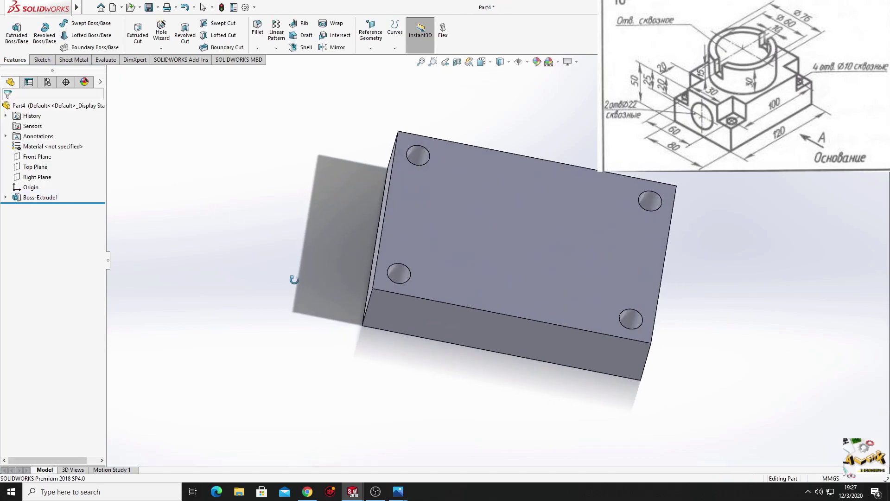
{"action": "left_click", "coordinate": [558, 61]}
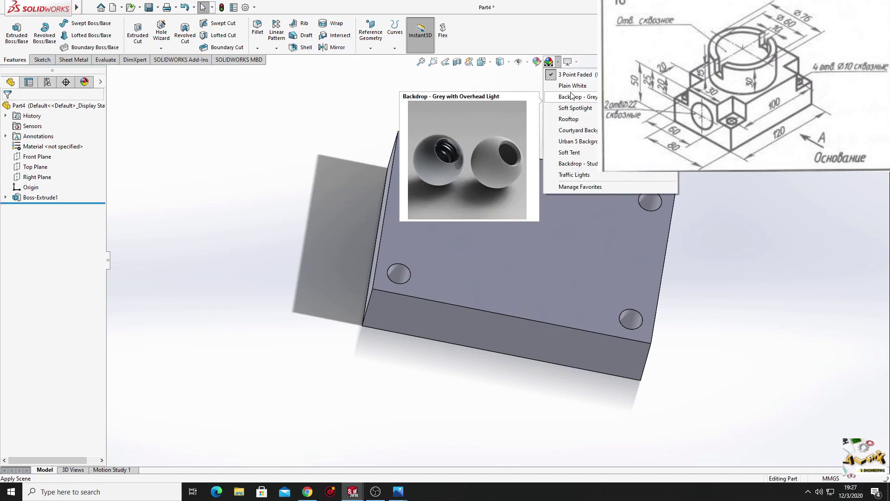
{"action": "left_click", "coordinate": [573, 86]}
{"action": "left_click", "coordinate": [510, 230]}
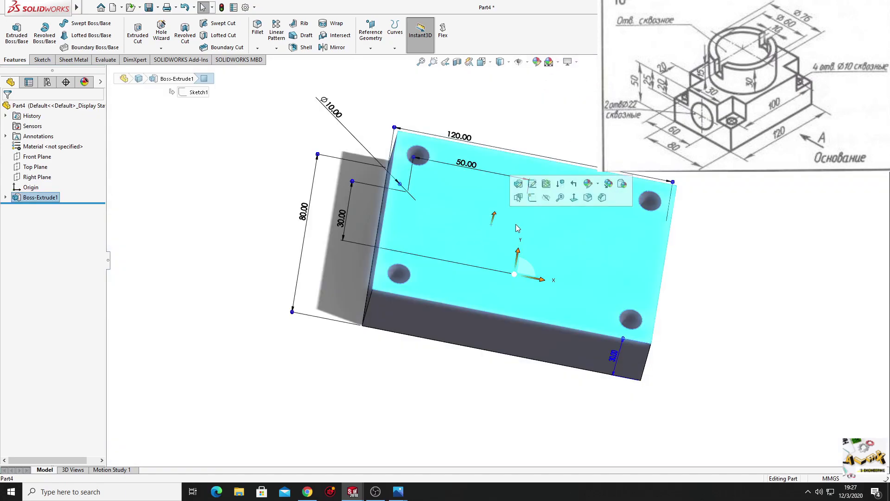
Start Sketch2 on the block's top face, viewed face-on and centred.
{"action": "left_click", "coordinate": [535, 199]}
{"action": "left_click", "coordinate": [45, 208]}
{"action": "left_click", "coordinate": [74, 197]}
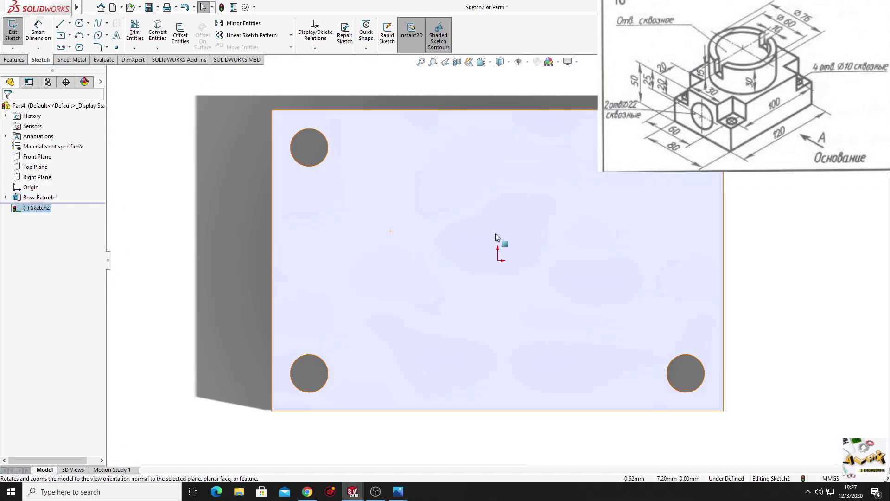
{"action": "middle_click_drag", "start_coordinate": [414, 244], "coordinate": [410, 262], "text": "ctrl"}
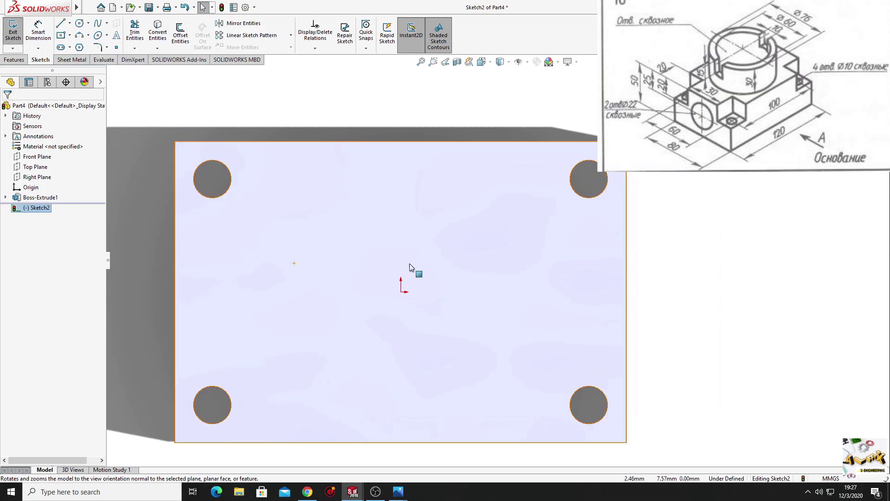
{"action": "left_click", "coordinate": [64, 26]}
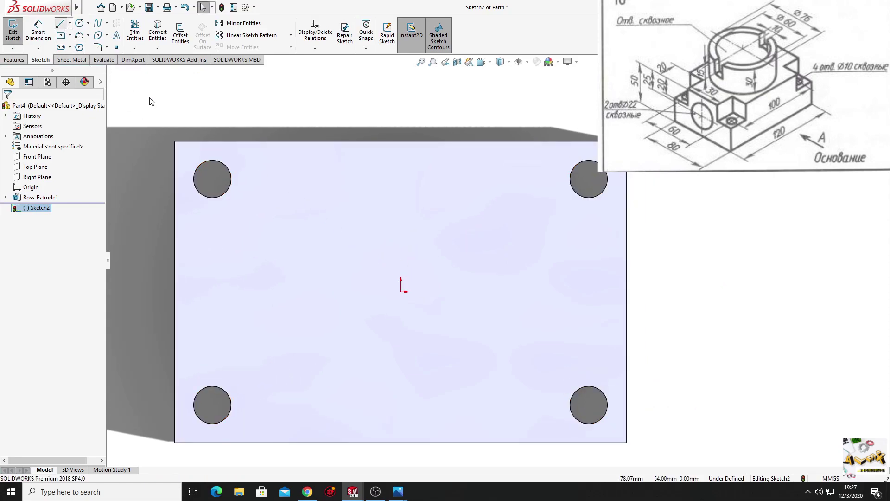
Draw the cross outline's upper part, notching around the top-left and top-right holes.
{"action": "left_click", "coordinate": [174, 223]}
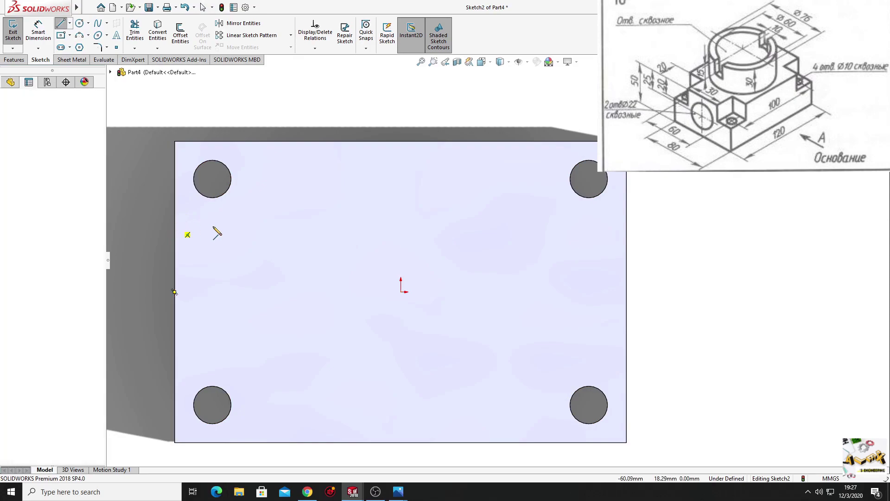
{"action": "left_click", "coordinate": [267, 223]}
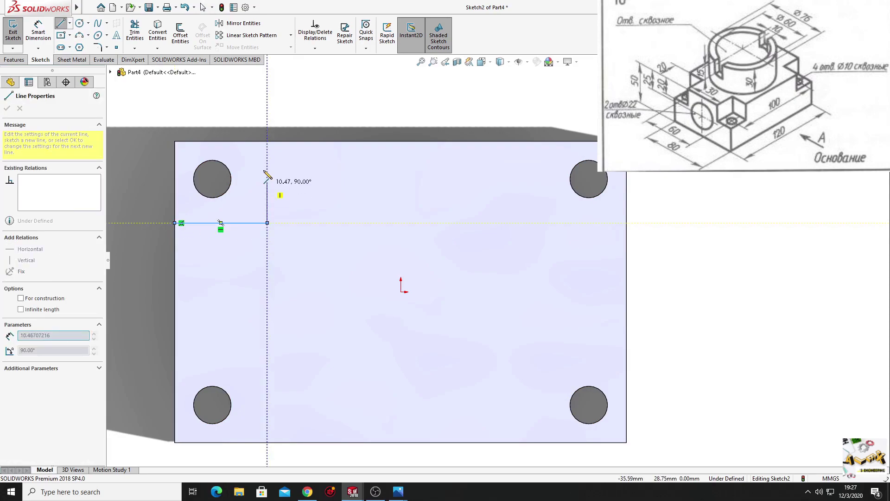
{"action": "left_click", "coordinate": [267, 141]}
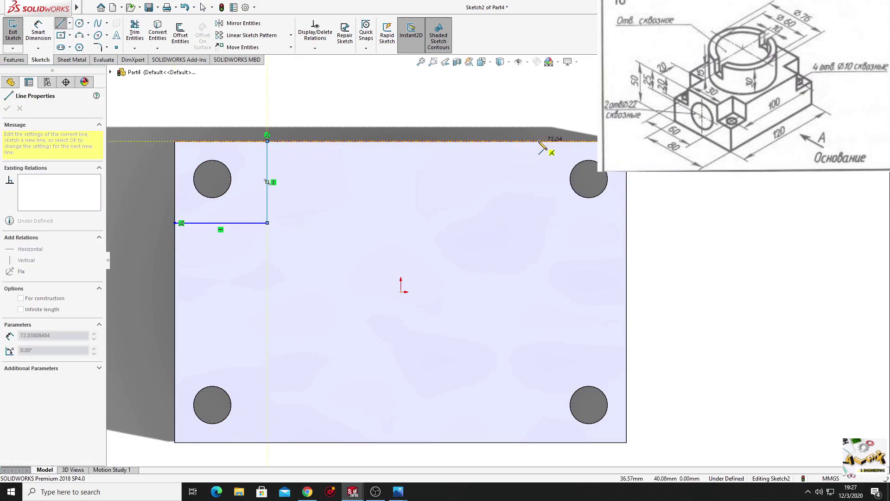
{"action": "left_click", "coordinate": [539, 141]}
{"action": "left_click", "coordinate": [539, 224]}
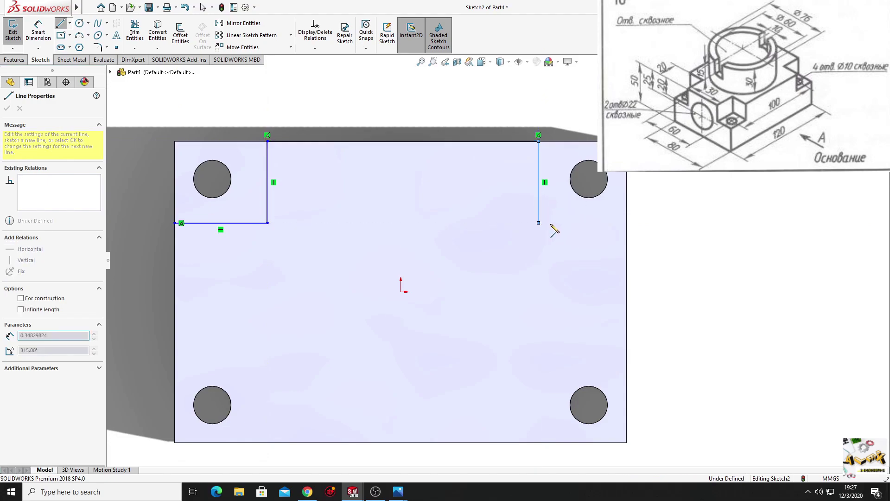
{"action": "left_click", "coordinate": [627, 223]}
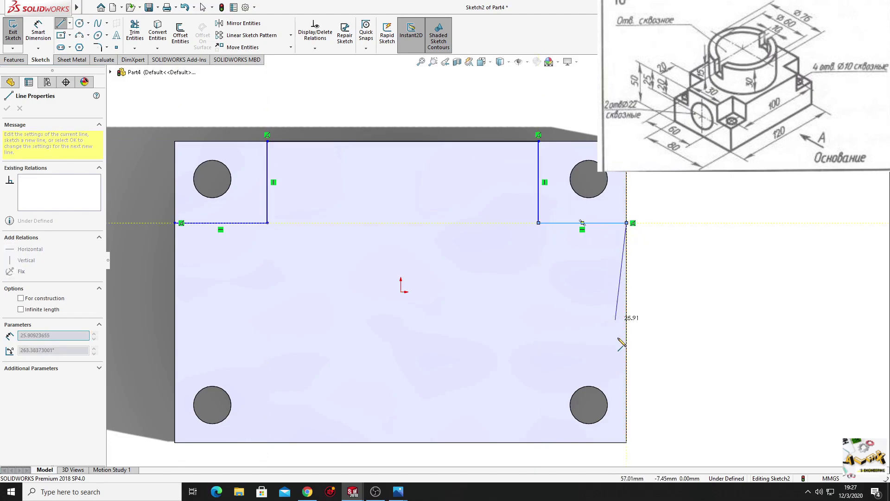
Complete the lower part around the bottom holes and close the outline at its start.
{"action": "left_click", "coordinate": [626, 367]}
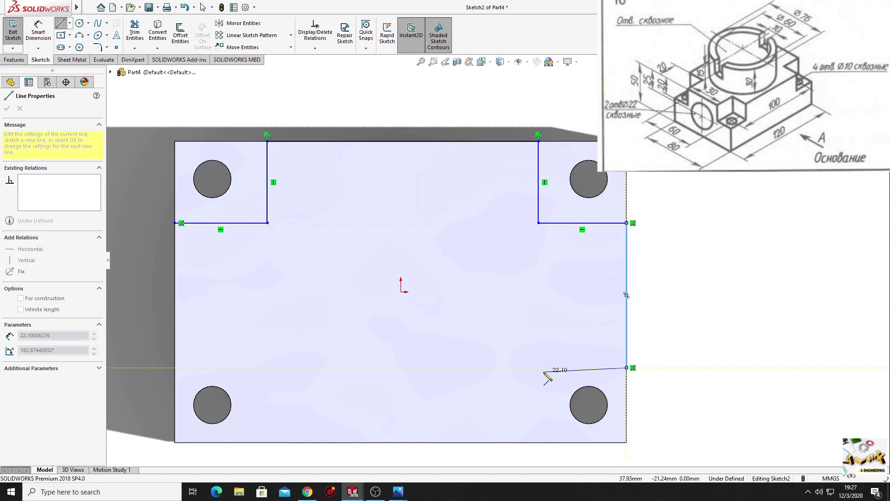
{"action": "left_click", "coordinate": [538, 368]}
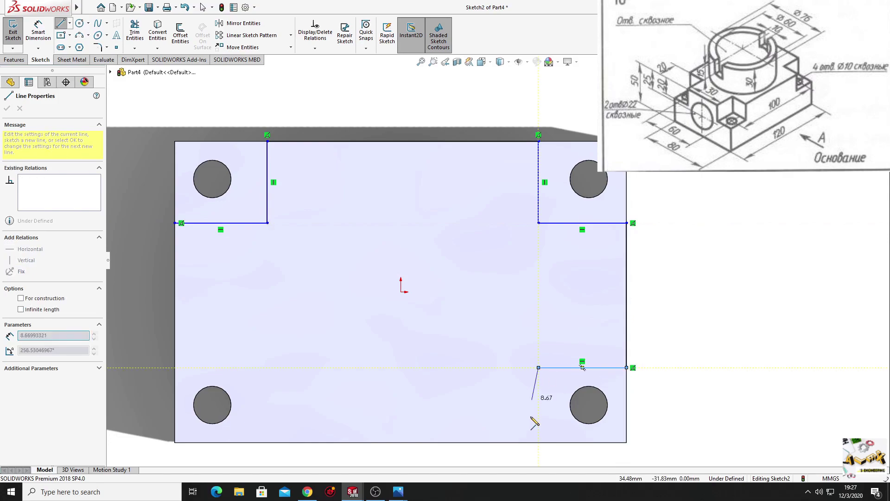
{"action": "left_click", "coordinate": [538, 442]}
{"action": "left_click", "coordinate": [264, 442]}
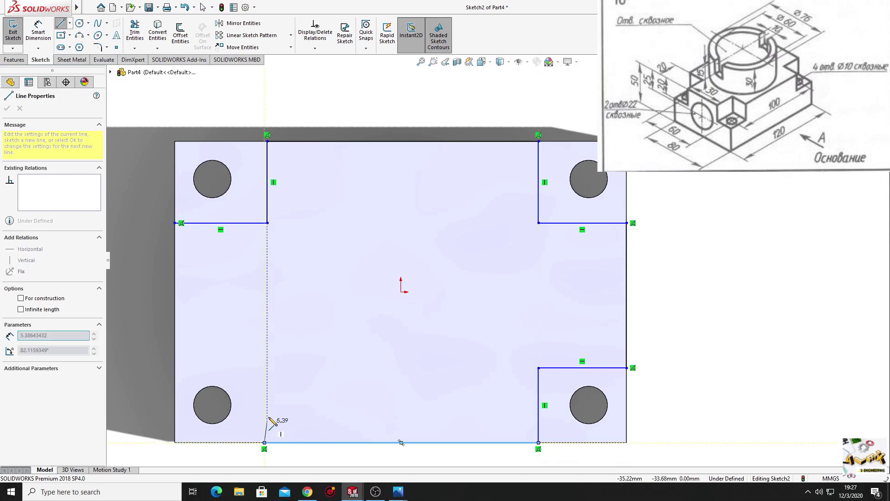
{"action": "left_click", "coordinate": [265, 361]}
{"action": "left_click", "coordinate": [175, 361]}
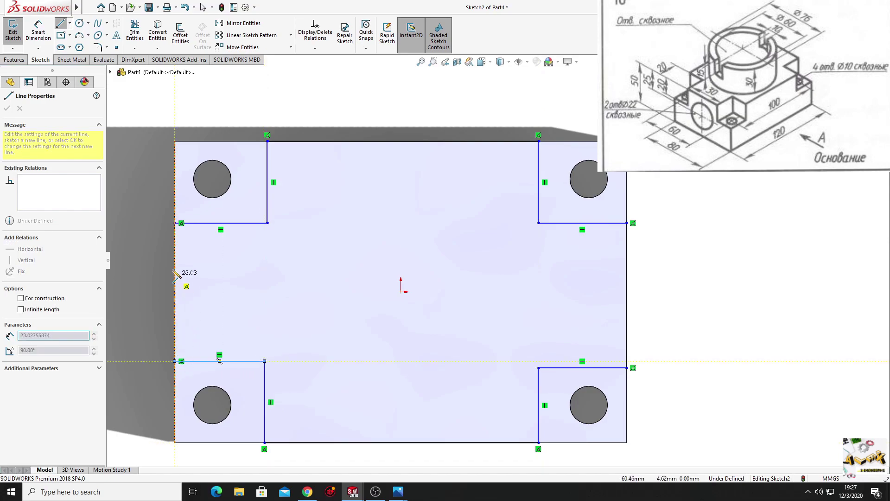
{"action": "left_click", "coordinate": [174, 223]}
{"action": "right_click", "coordinate": [149, 234]}
{"action": "left_click", "coordinate": [153, 237]}
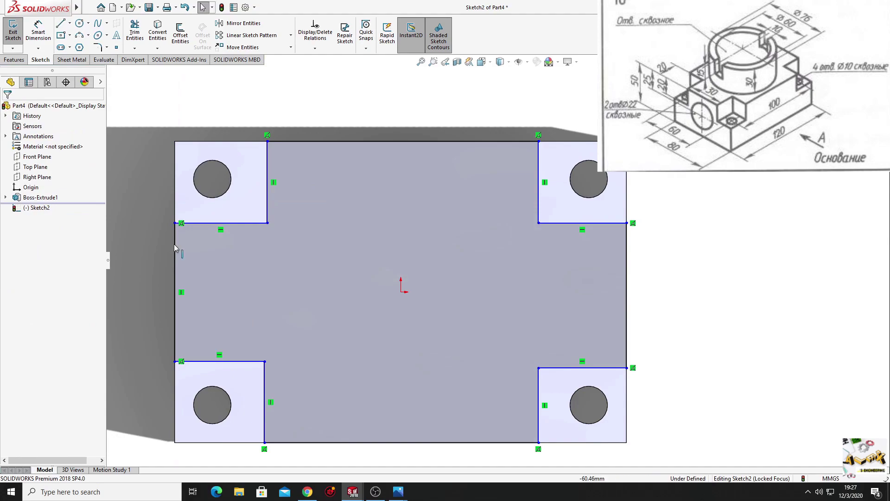
Make the left and right edges equal, with their midpoints horizontal to the origin.
{"action": "left_click", "coordinate": [174, 282]}
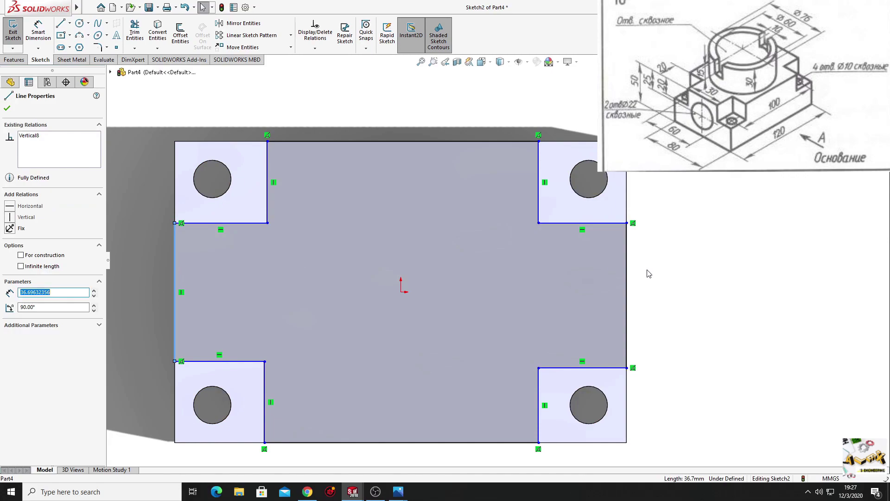
{"action": "left_click", "coordinate": [626, 290], "text": "ctrl"}
{"action": "left_click", "coordinate": [726, 252]}
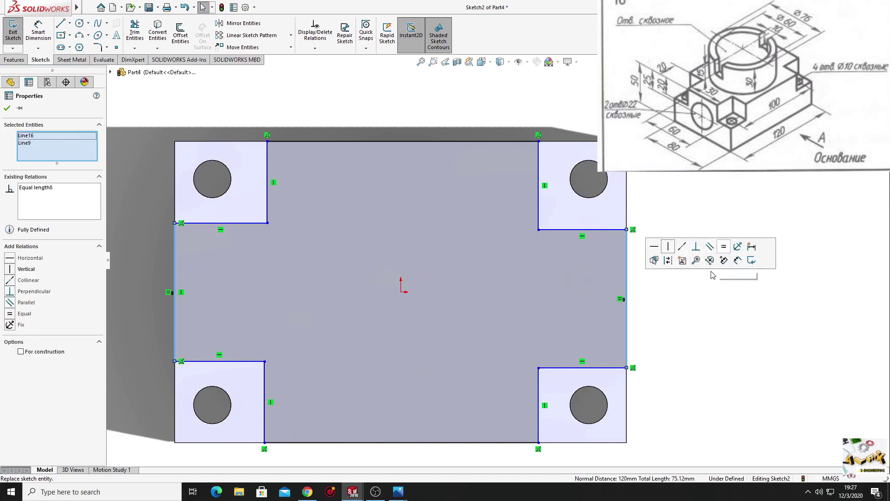
{"action": "left_click", "coordinate": [626, 299]}
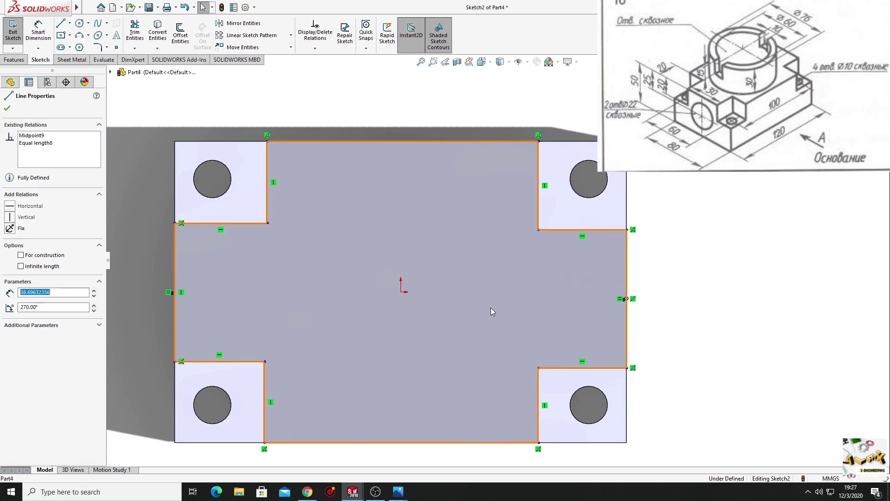
{"action": "left_click", "coordinate": [401, 292], "text": "ctrl"}
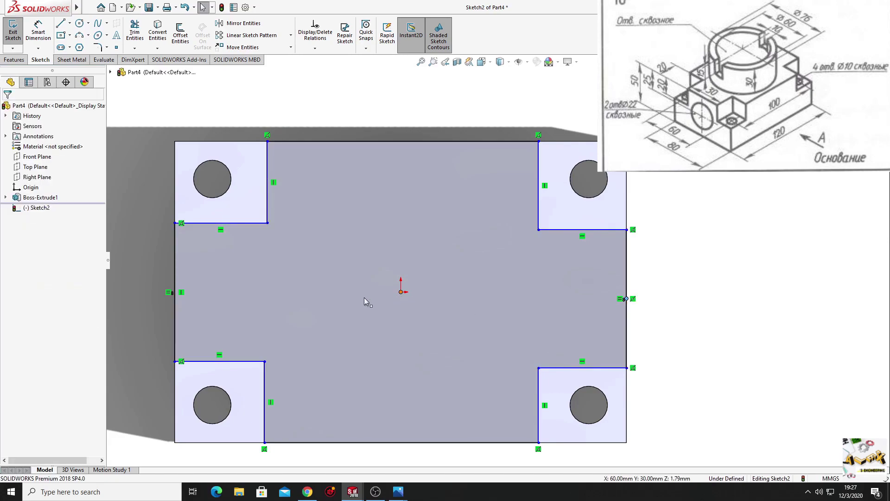
{"action": "left_click", "coordinate": [176, 293], "text": "ctrl"}
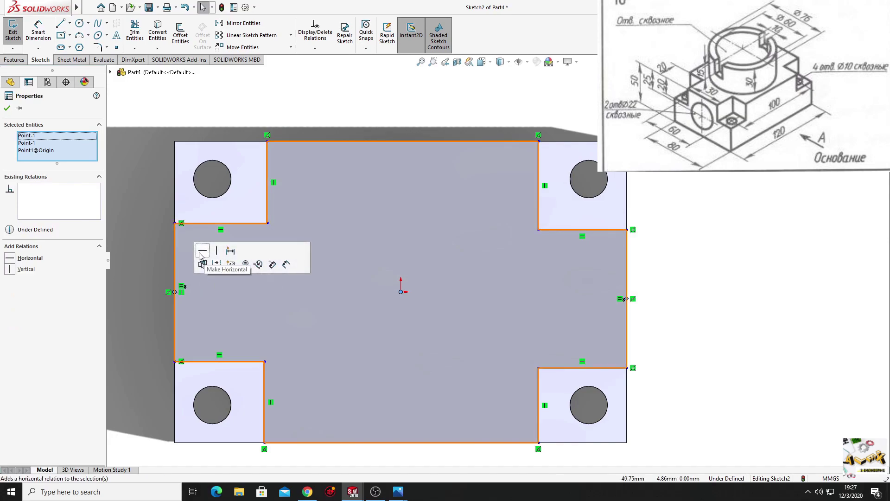
{"action": "left_click", "coordinate": [219, 258]}
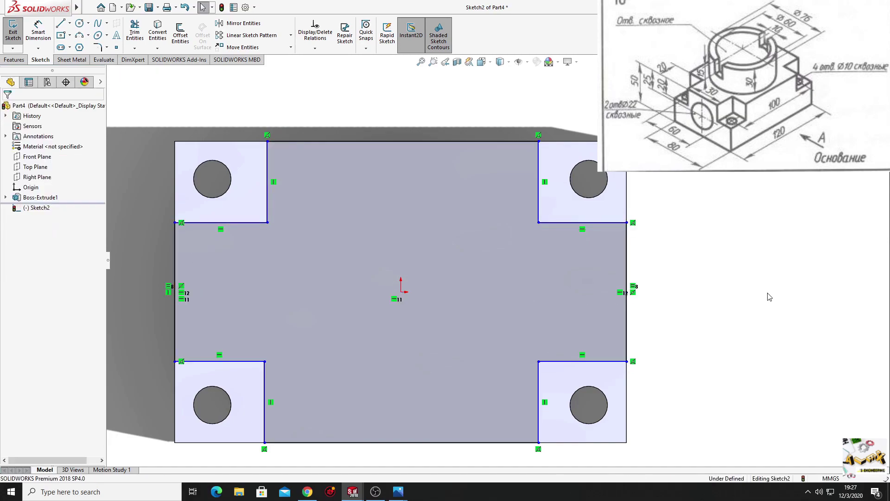
Make the top and bottom lines equal, and the two right notch lines equal.
{"action": "left_click", "coordinate": [369, 141]}
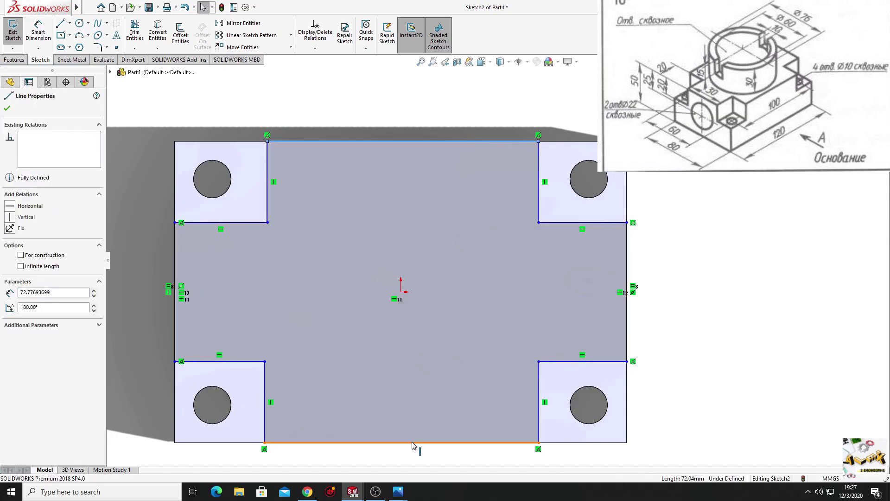
{"action": "left_click", "coordinate": [412, 443], "text": "ctrl"}
{"action": "left_click", "coordinate": [512, 408]}
{"action": "left_click", "coordinate": [735, 366]}
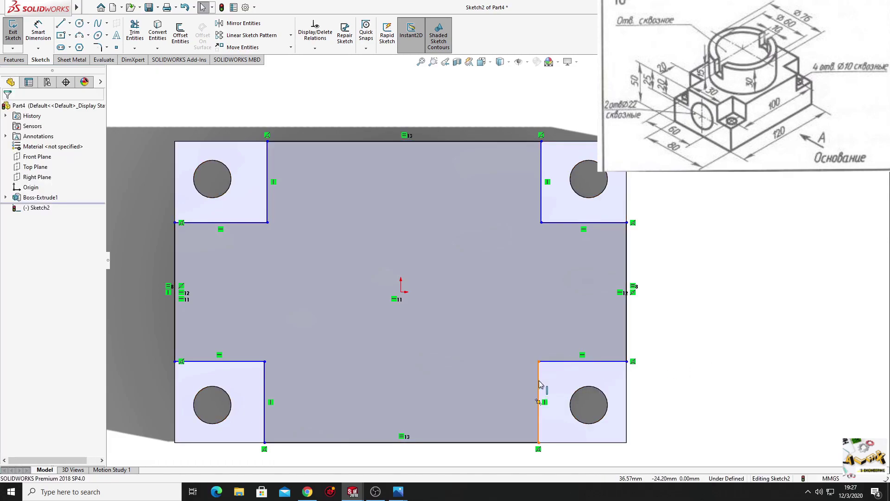
{"action": "left_click", "coordinate": [540, 384]}
{"action": "left_click", "coordinate": [541, 210], "text": "ctrl"}
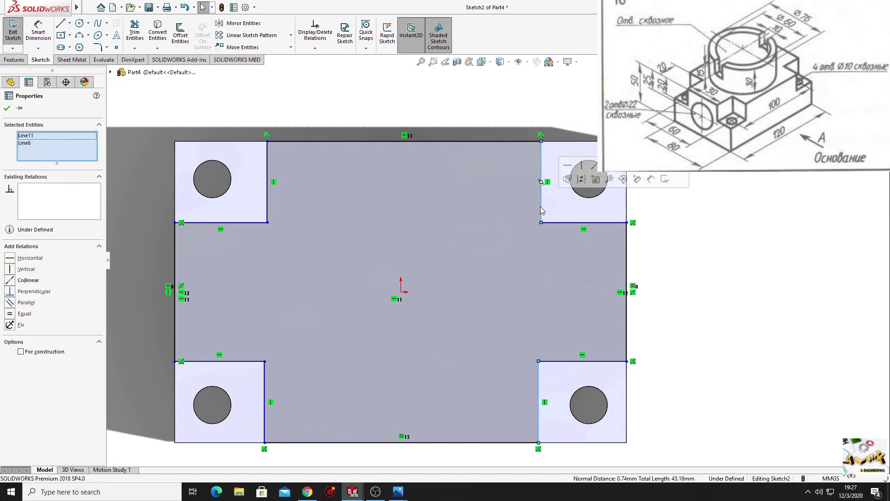
{"action": "left_click", "coordinate": [637, 177]}
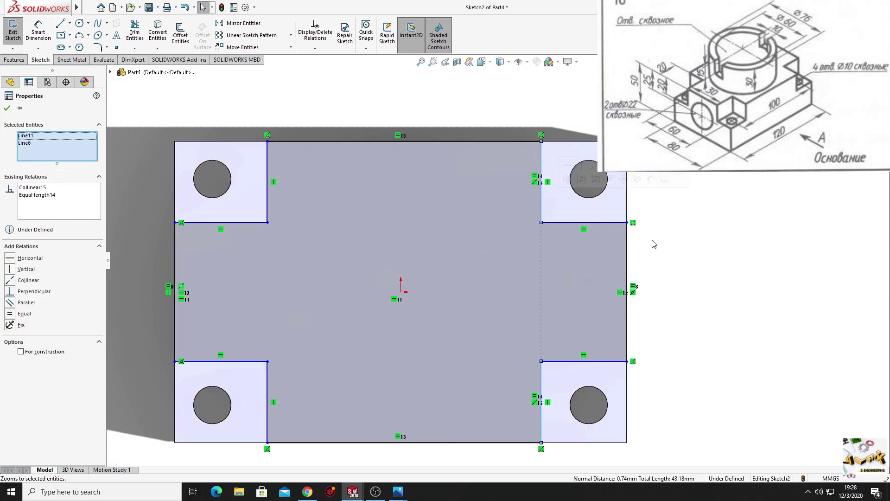
{"action": "left_click", "coordinate": [659, 255]}
Drag the lower-left inner corner of the cross into a new position.
{"action": "left_click_drag", "start_coordinate": [267, 361], "coordinate": [229, 343]}
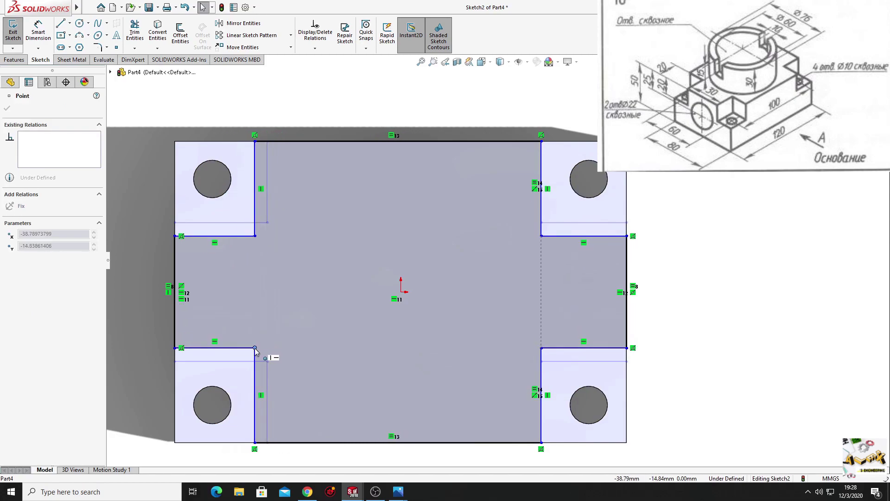
{"action": "left_click", "coordinate": [120, 218]}
{"action": "left_click", "coordinate": [38, 32]}
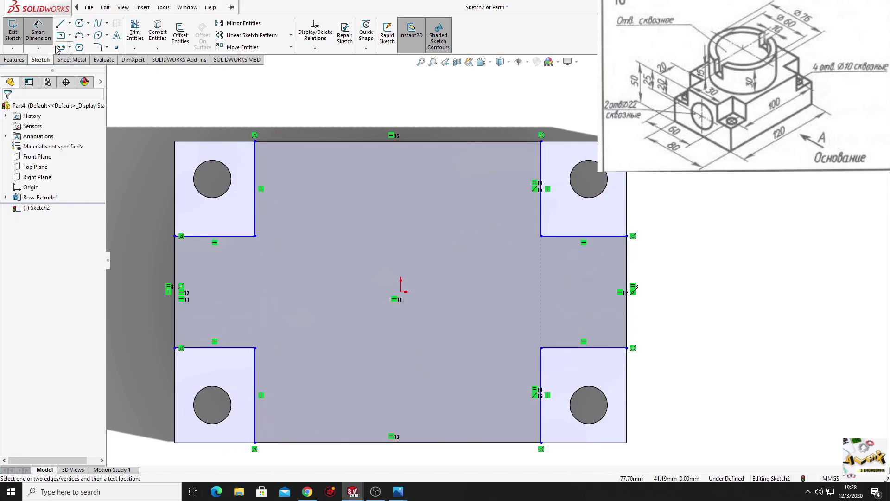
Dimension the left cross edge 30 mm and the top-left notch width 20 mm.
{"action": "left_click", "coordinate": [174, 271]}
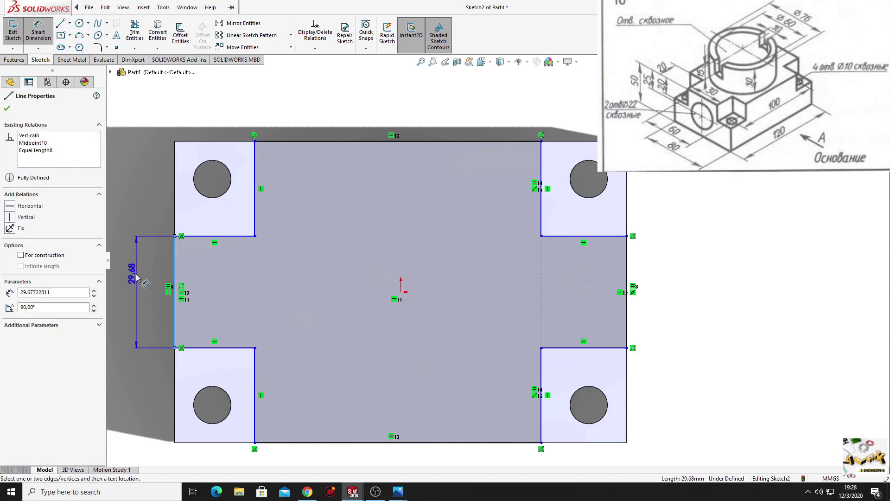
{"action": "left_click", "coordinate": [137, 277]}
{"action": "type", "text": "30"}
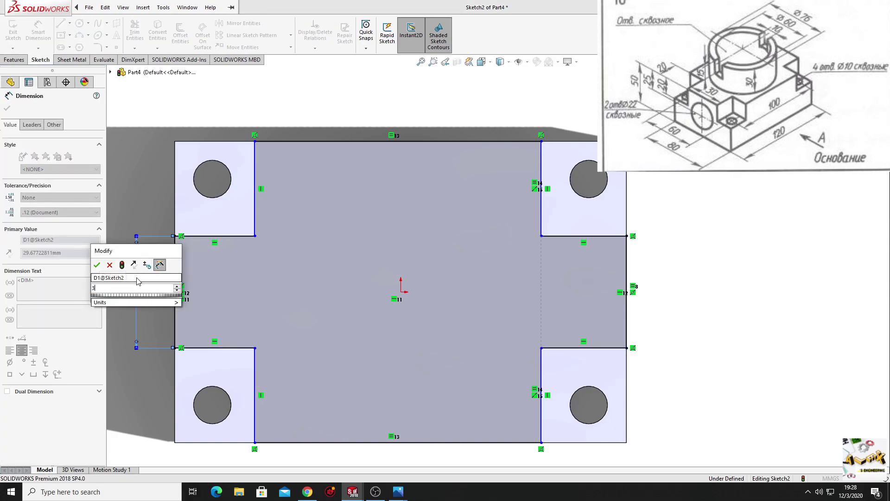
{"action": "key", "text": "Return"}
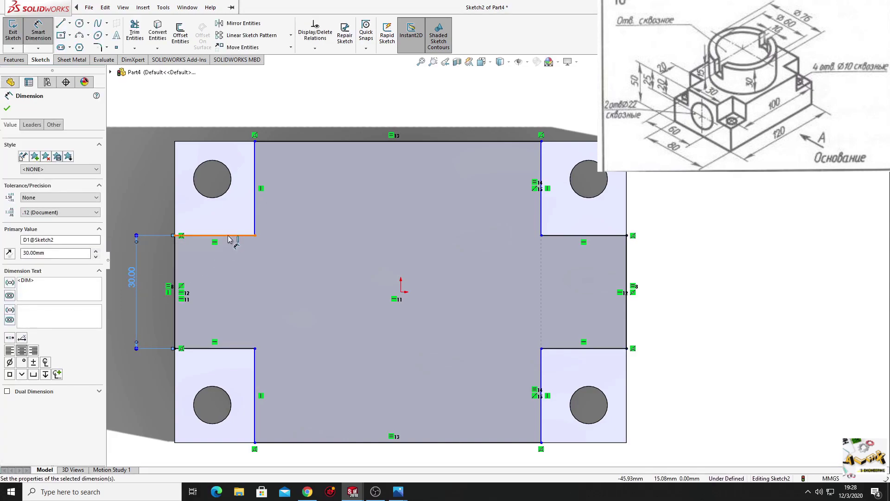
{"action": "left_click", "coordinate": [227, 235]}
{"action": "left_click", "coordinate": [220, 109]}
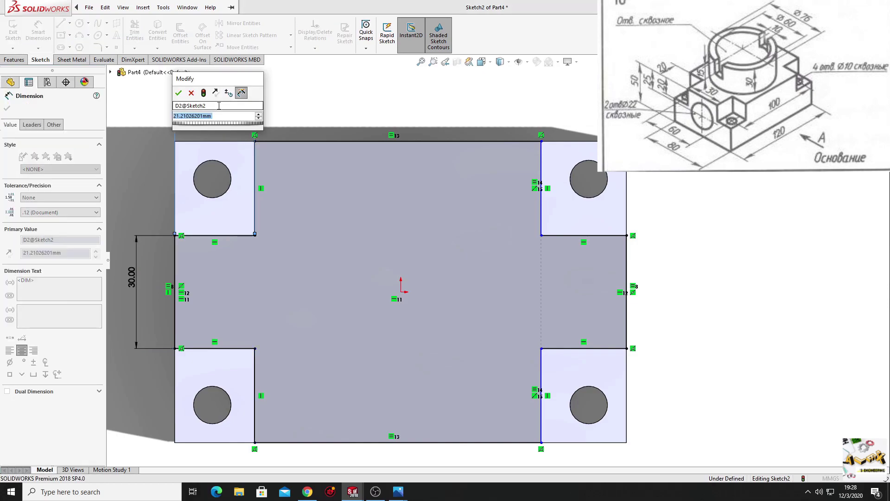
{"action": "key", "text": "Return"}
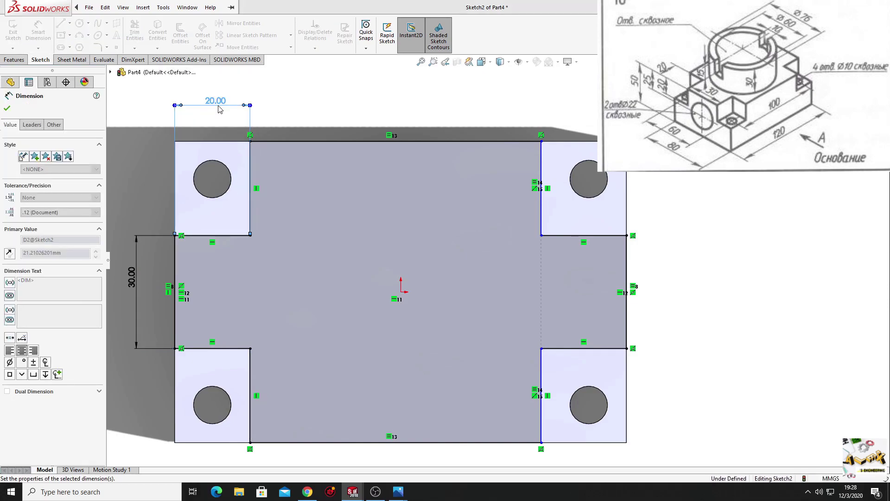
{"action": "right_click", "coordinate": [505, 100]}
{"action": "left_click", "coordinate": [546, 144]}
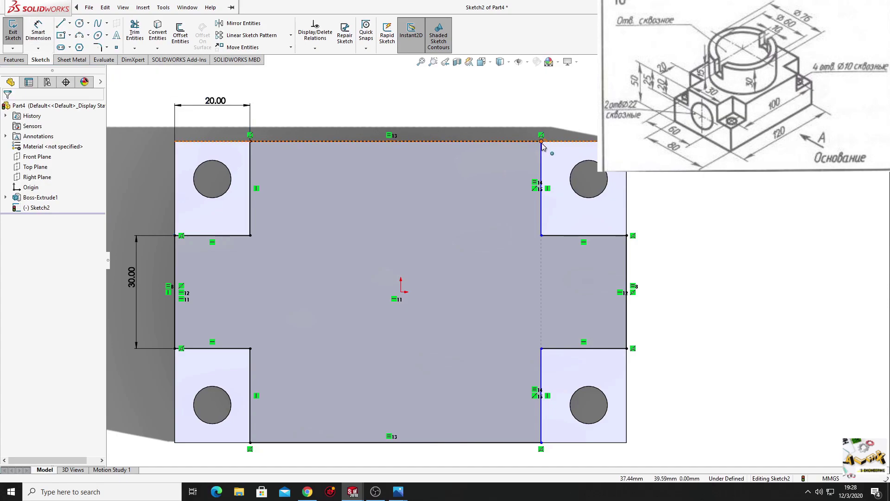
Adjust the top-right notch corner and make both notch bottom edges equal.
{"action": "left_click_drag", "start_coordinate": [546, 145], "coordinate": [555, 160]}
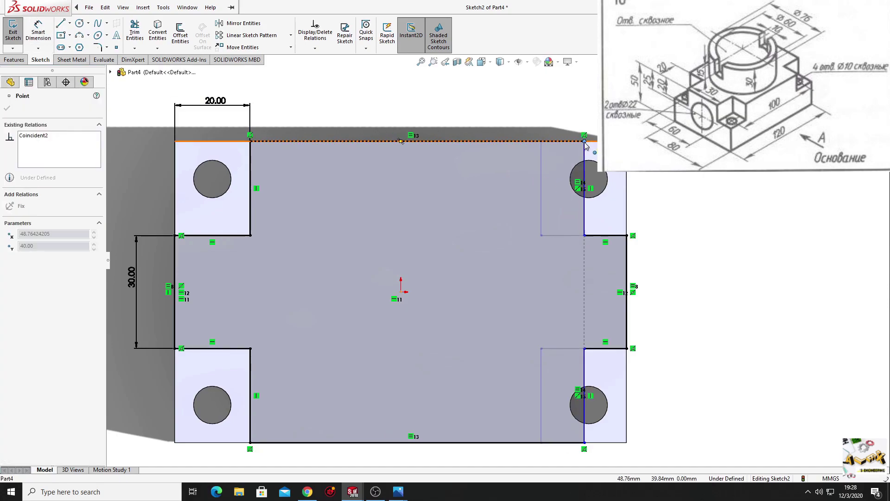
{"action": "left_click", "coordinate": [691, 264]}
{"action": "left_click", "coordinate": [600, 237]}
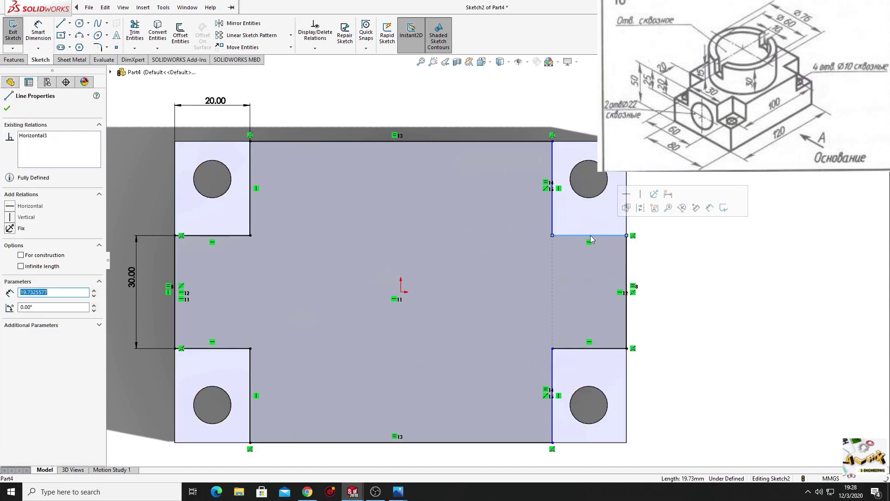
{"action": "left_click", "coordinate": [231, 236], "text": "ctrl"}
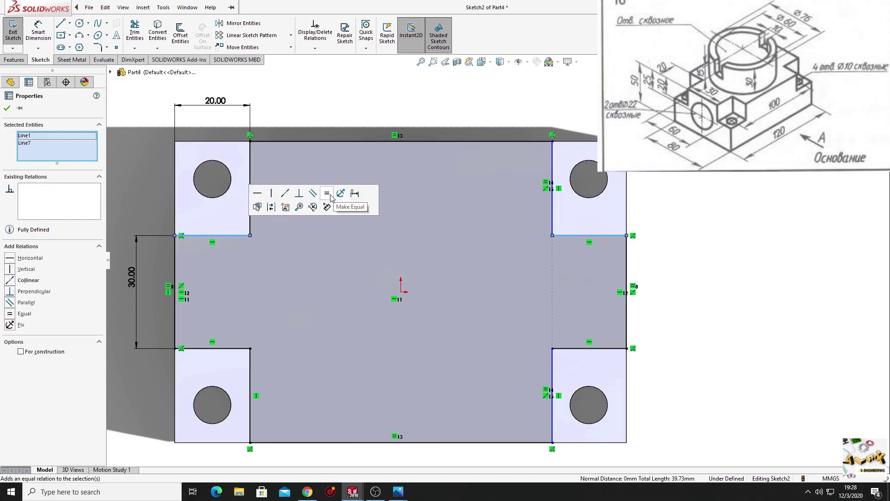
{"action": "left_click", "coordinate": [331, 197]}
{"action": "left_click", "coordinate": [806, 267]}
{"action": "middle_click_drag", "start_coordinate": [596, 284], "coordinate": [659, 271], "text": "ctrl"}
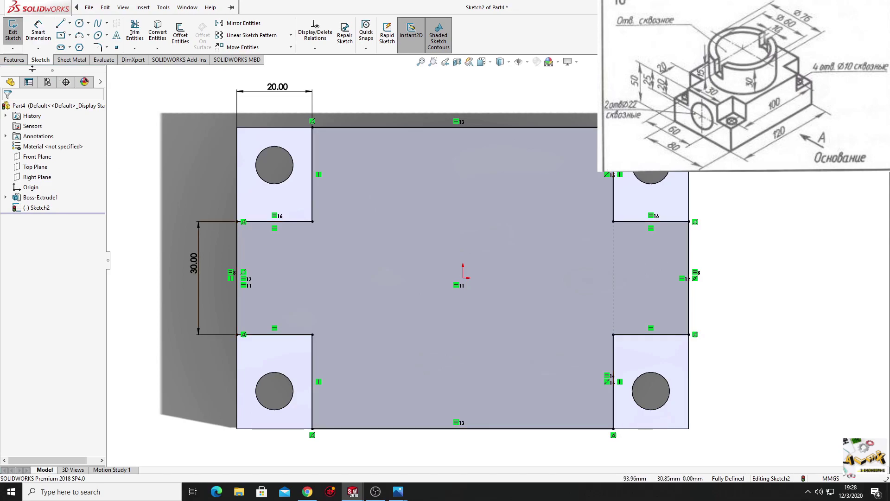
{"action": "left_click", "coordinate": [16, 61]}
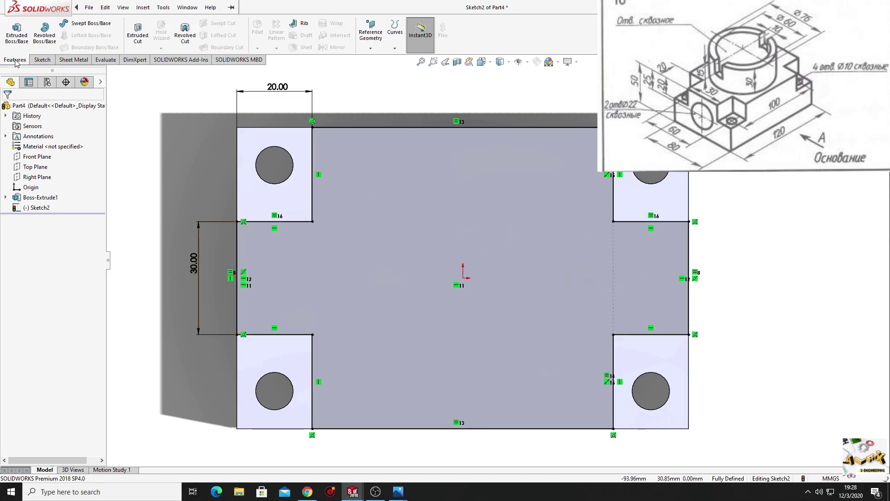
Extrude the cross sketch 20 mm as Boss-Extrude2 and select its top face.
{"action": "left_click", "coordinate": [17, 31]}
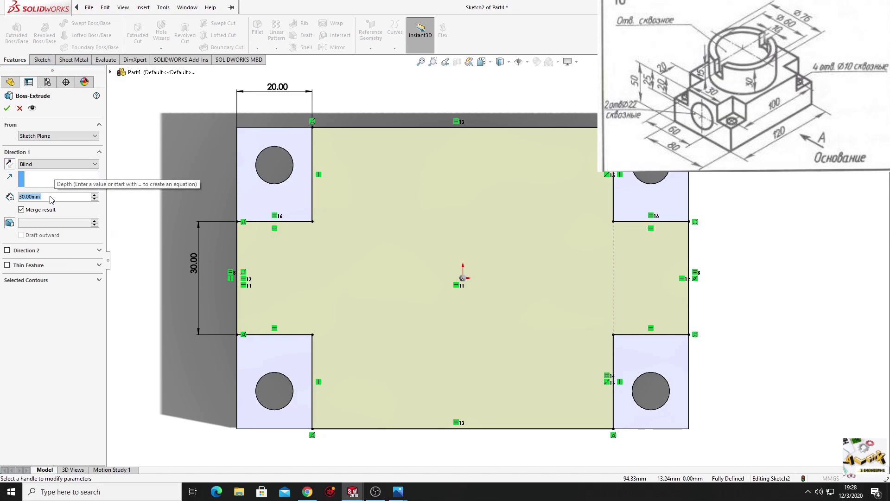
{"action": "scroll", "coordinate": [52, 200], "scroll_direction": "down", "scroll_amount": 1}
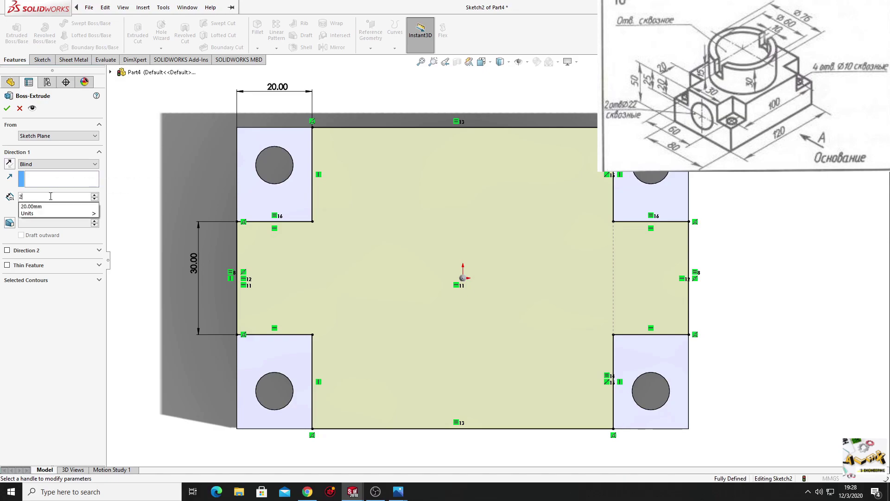
{"action": "left_click", "coordinate": [7, 108]}
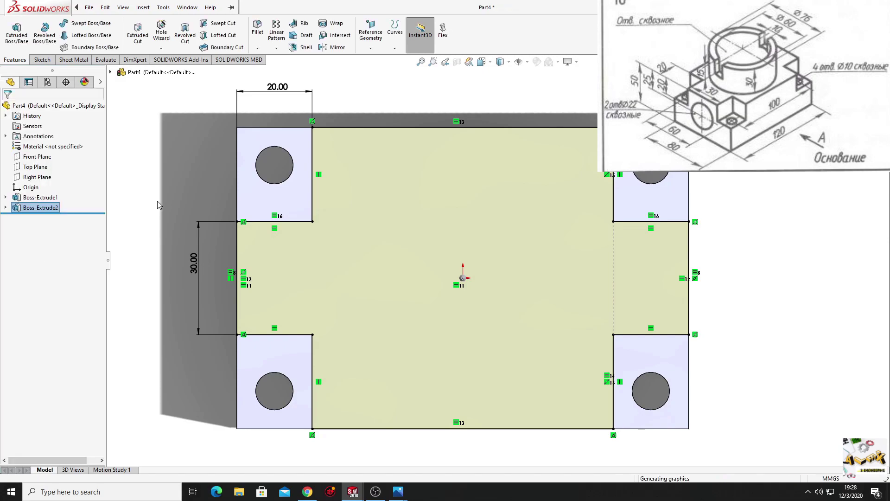
{"action": "mouse_move", "coordinate": [158, 202]}
{"action": "middle_mouse_down"}
{"action": "mouse_move", "coordinate": [286, 244]}
{"action": "mouse_move", "coordinate": [272, 308]}
{"action": "mouse_move", "coordinate": [377, 229]}
{"action": "middle_mouse_up"}
{"action": "left_click", "coordinate": [380, 224]}
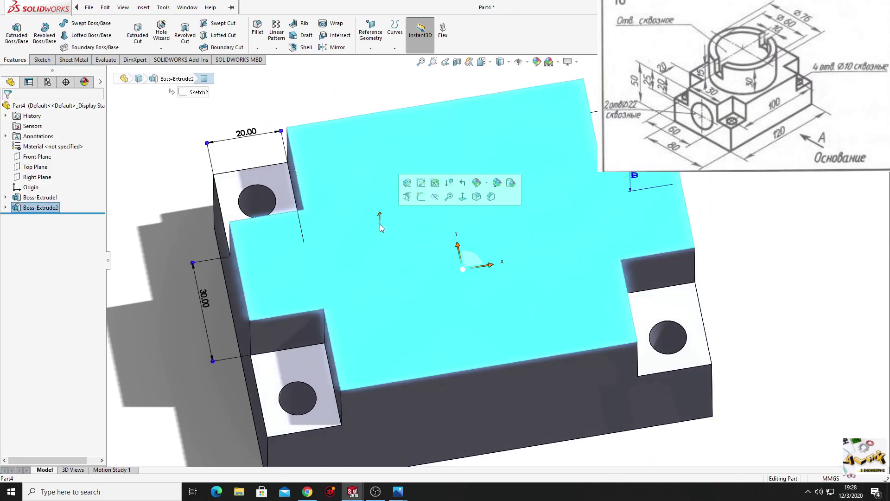
Start Sketch3 on the cross block's top face and draw two concentric circles at the origin.
{"action": "left_click", "coordinate": [419, 200]}
{"action": "left_click", "coordinate": [39, 218]}
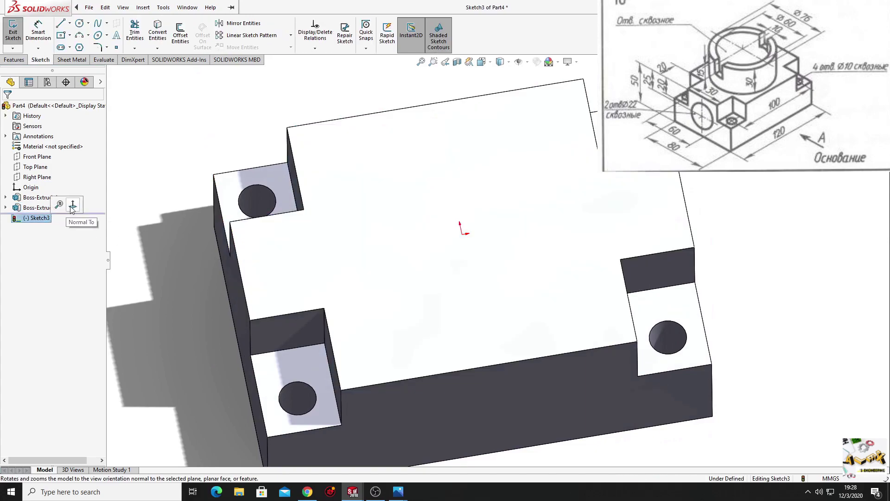
{"action": "left_click", "coordinate": [62, 232]}
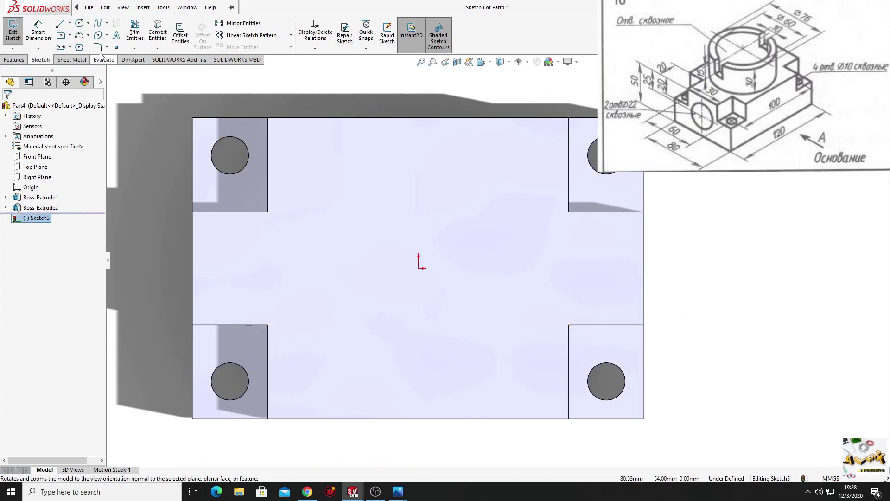
{"action": "left_click", "coordinate": [80, 23]}
{"action": "left_click", "coordinate": [418, 268]}
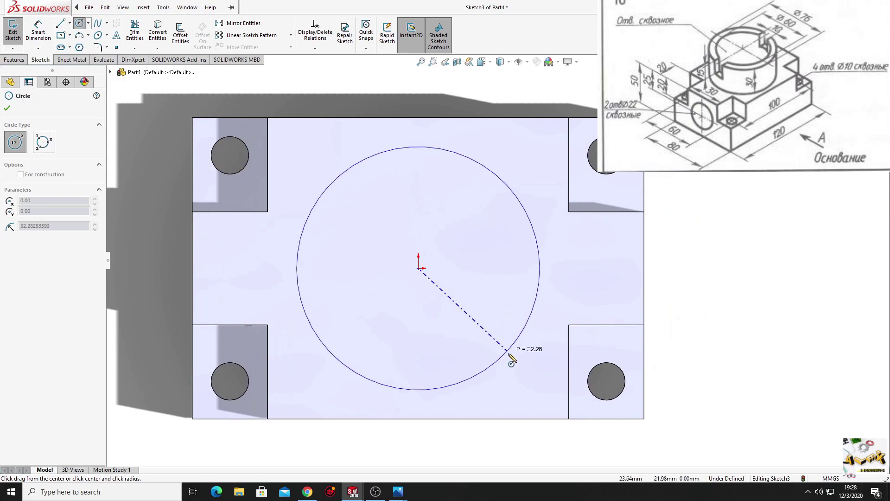
{"action": "left_click", "coordinate": [510, 364]}
{"action": "left_click", "coordinate": [419, 268]}
{"action": "left_click", "coordinate": [490, 317]}
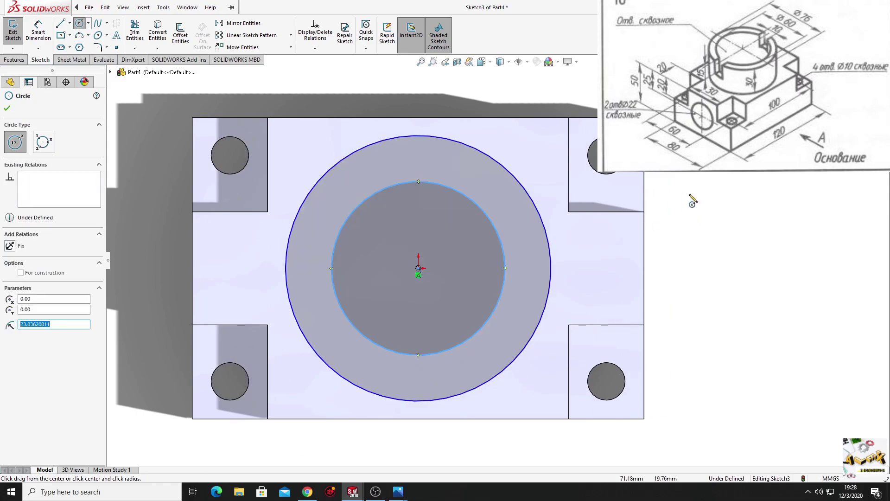
{"action": "right_click", "coordinate": [690, 206]}
{"action": "left_click", "coordinate": [724, 210]}
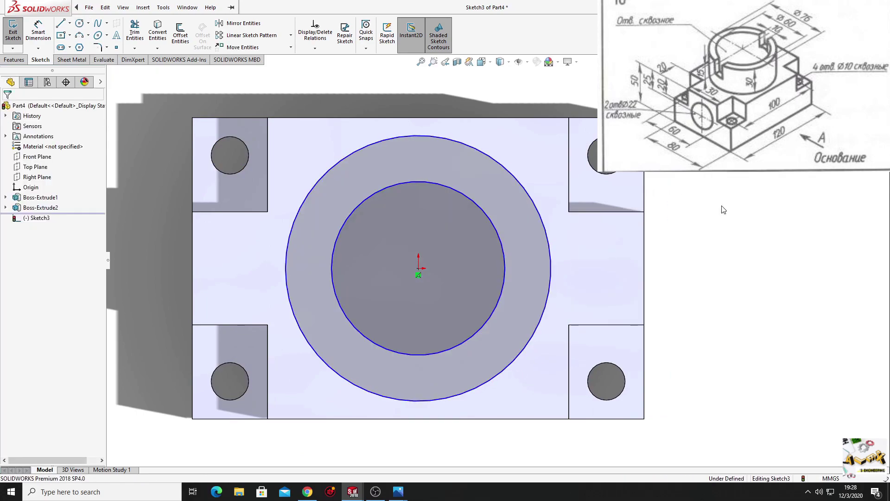
Dimension the outer circle Ø76 mm and the inner circle Ø60 mm.
{"action": "left_click", "coordinate": [39, 33]}
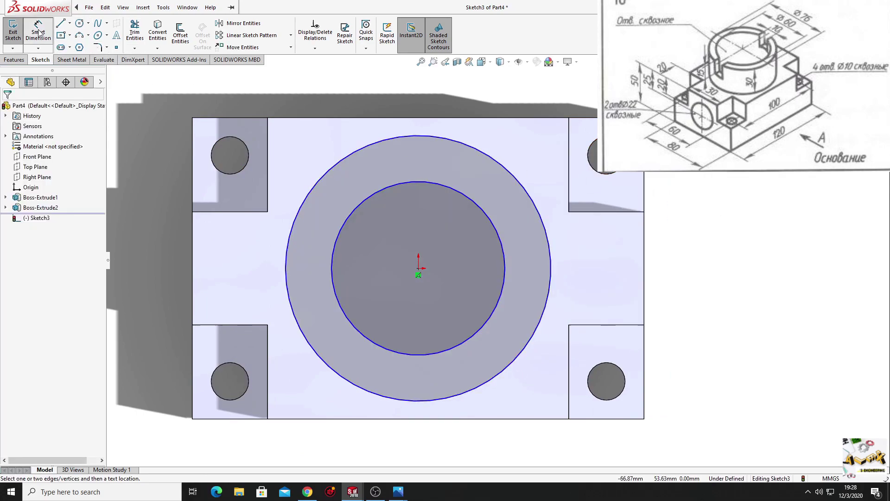
{"action": "left_click", "coordinate": [481, 155]}
{"action": "left_click", "coordinate": [539, 95]}
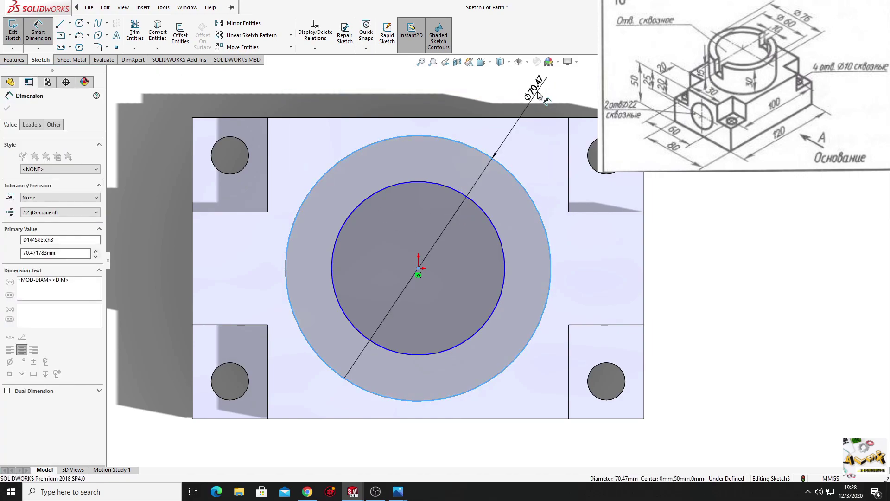
{"action": "type", "text": "76"}
{"action": "key", "text": "Return"}
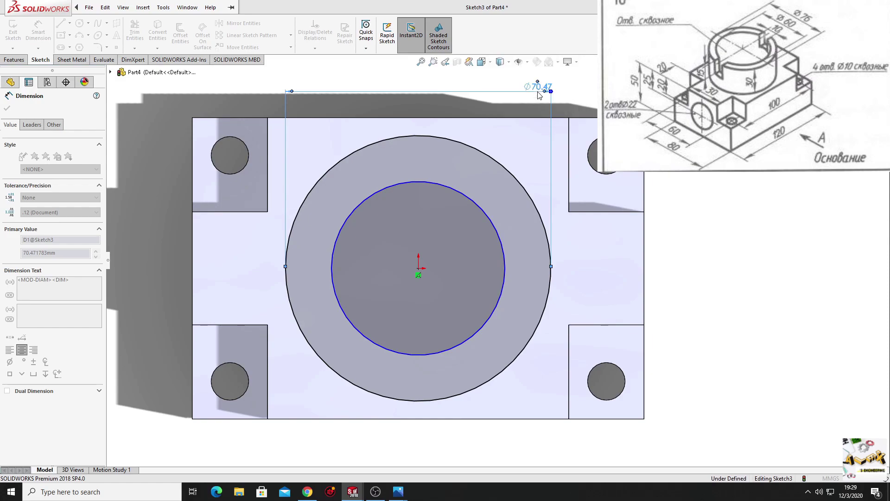
{"action": "left_click", "coordinate": [467, 198]}
{"action": "left_click", "coordinate": [737, 250]}
{"action": "type", "text": "60"}
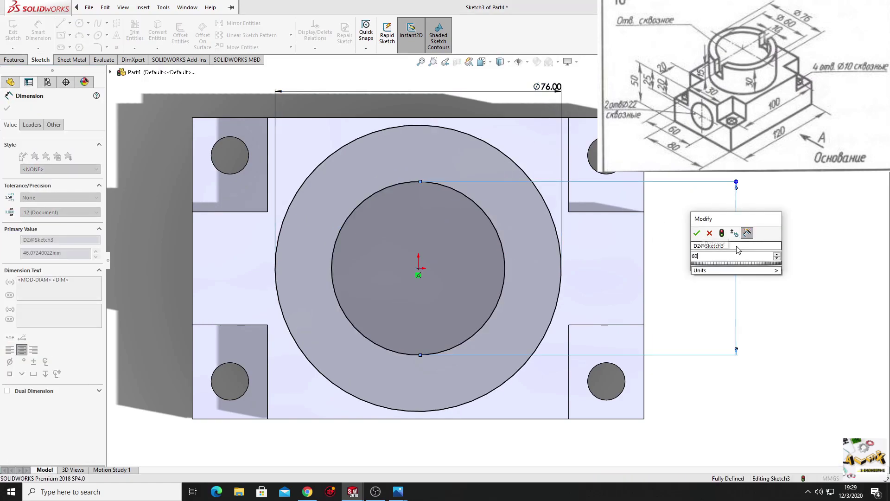
{"action": "key", "text": "Return"}
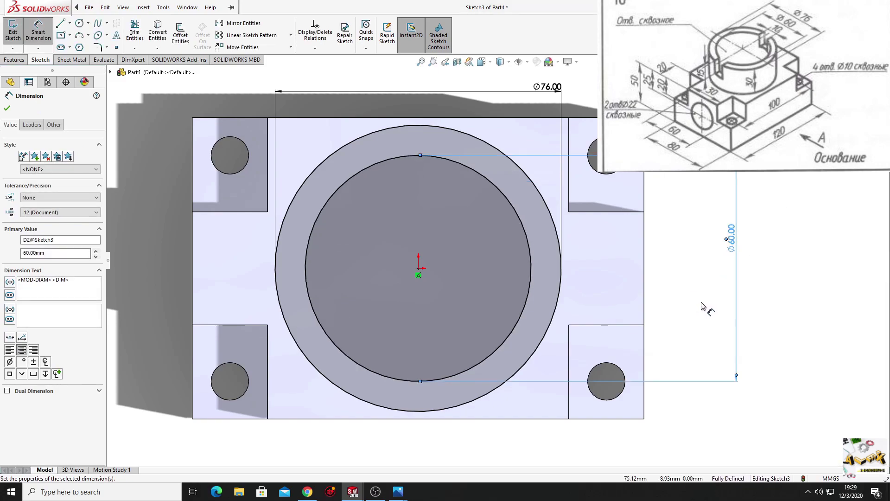
{"action": "right_click", "coordinate": [702, 304]}
{"action": "left_click", "coordinate": [708, 284]}
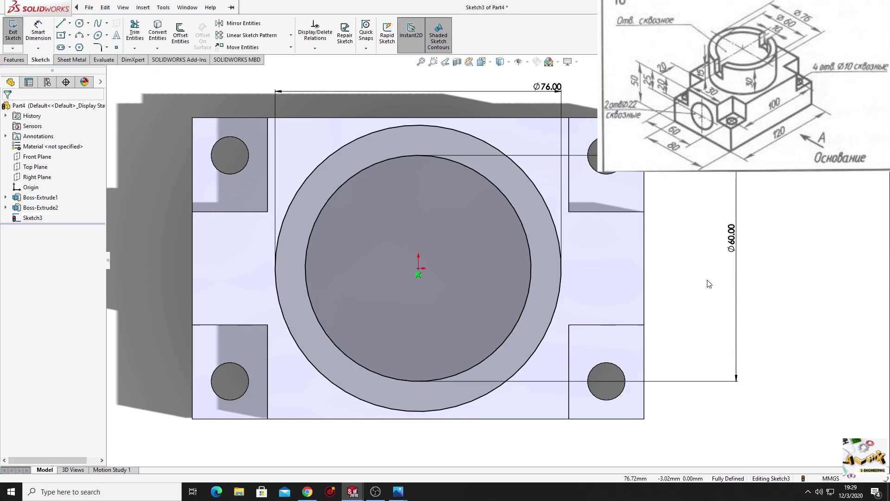
{"action": "left_click", "coordinate": [15, 60]}
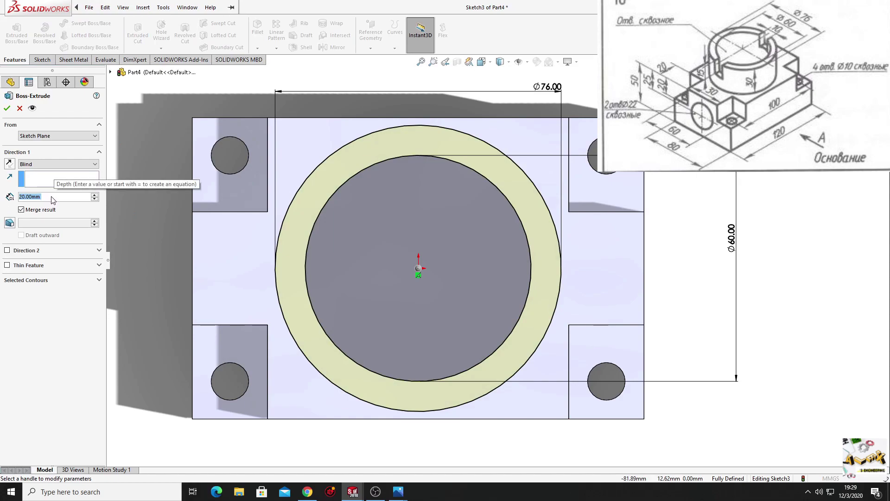
Extrude the Ø76/Ø60 ring 30 mm as Boss-Extrude3.
{"action": "scroll", "coordinate": [52, 200], "scroll_direction": "up", "scroll_amount": 1}
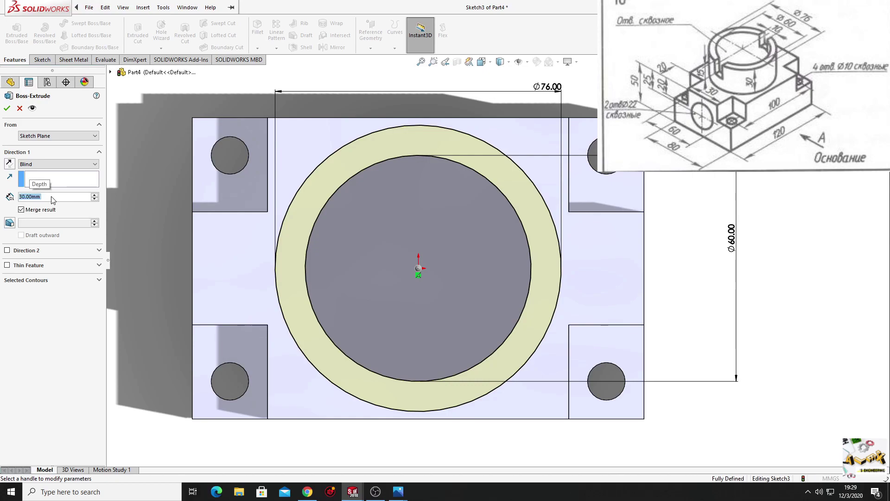
{"action": "key", "text": "Return"}
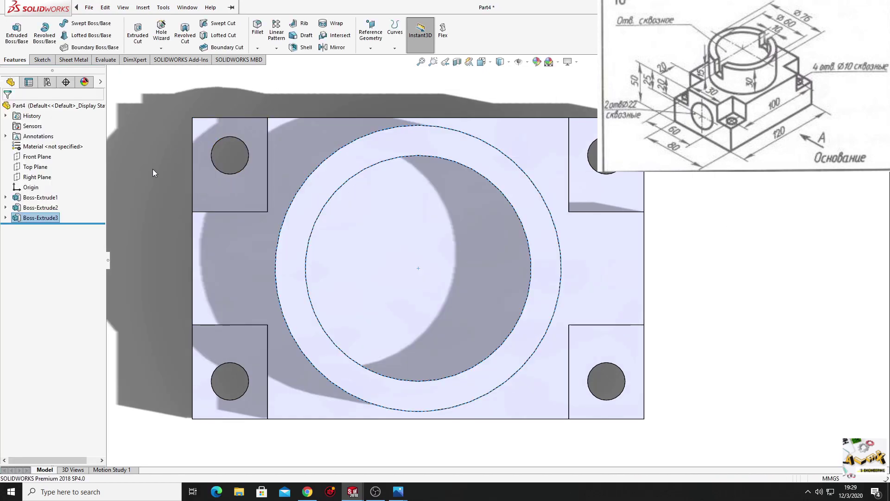
{"action": "left_click", "coordinate": [153, 172]}
Start Sketch4 on the ring boss's top face.
{"action": "middle_click_drag", "start_coordinate": [153, 172], "coordinate": [381, 224]}
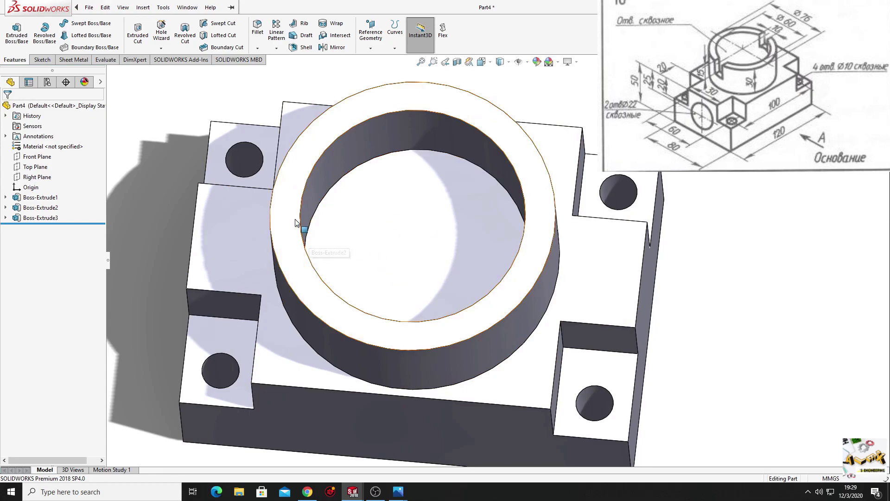
{"action": "left_click", "coordinate": [290, 205]}
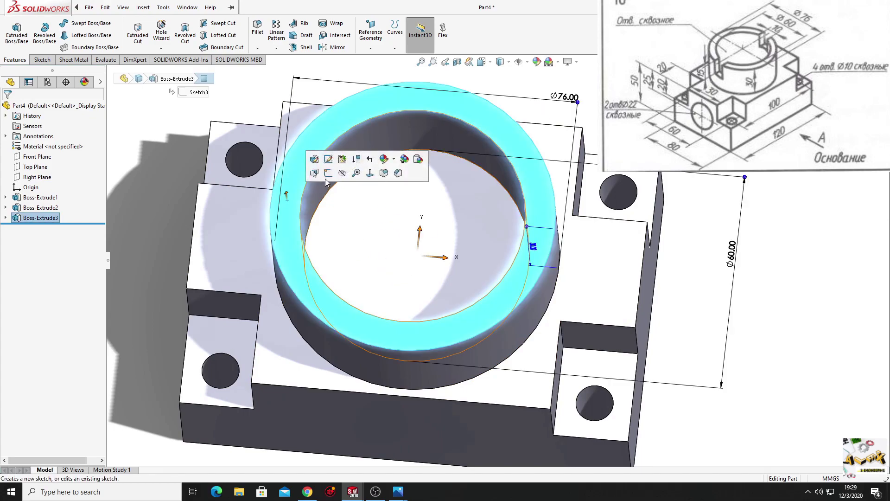
{"action": "left_click", "coordinate": [329, 173]}
Convert the boss's inner Ø60 circle edge into Sketch4.
{"action": "left_click", "coordinate": [59, 212]}
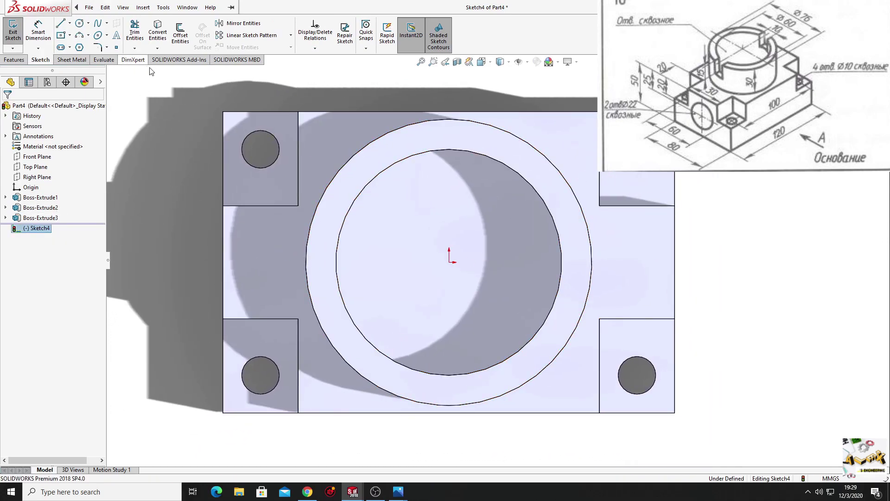
{"action": "left_click", "coordinate": [160, 37]}
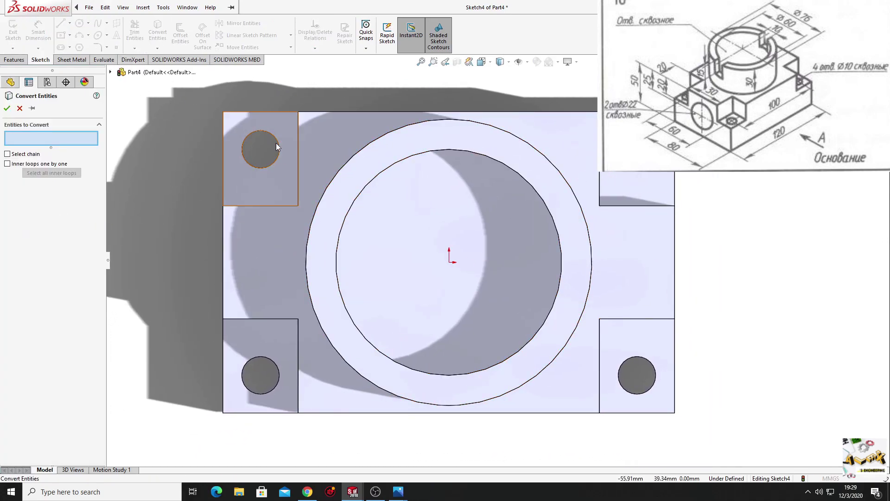
{"action": "left_click", "coordinate": [352, 209]}
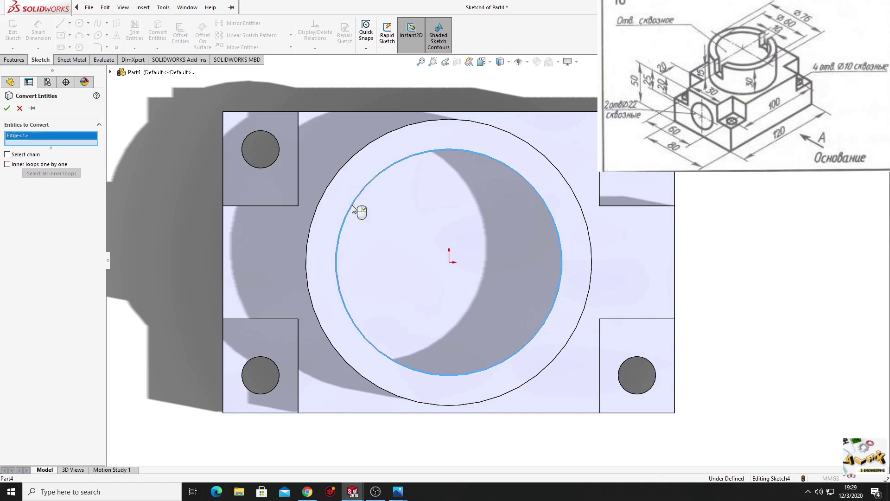
{"action": "left_click", "coordinate": [6, 108]}
Cut-extrude the circle Up To Next as Cut-Extrude1, forming the bore.
{"action": "left_click", "coordinate": [13, 60]}
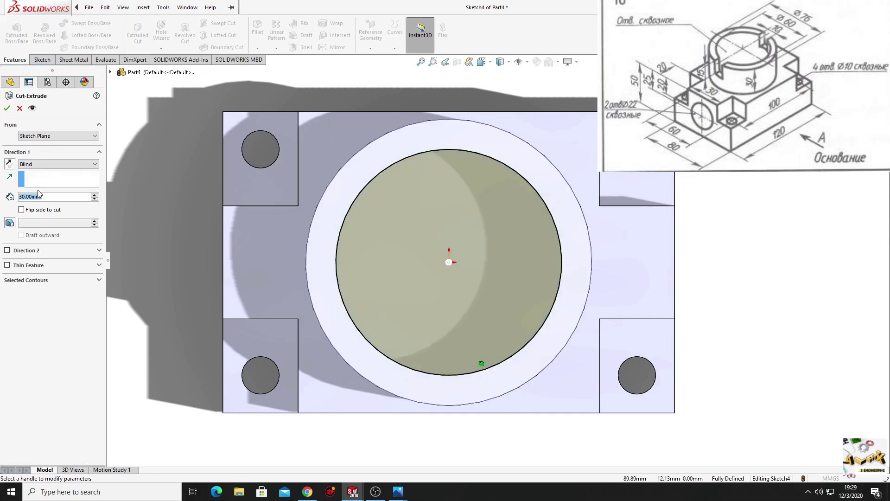
{"action": "left_click", "coordinate": [45, 164]}
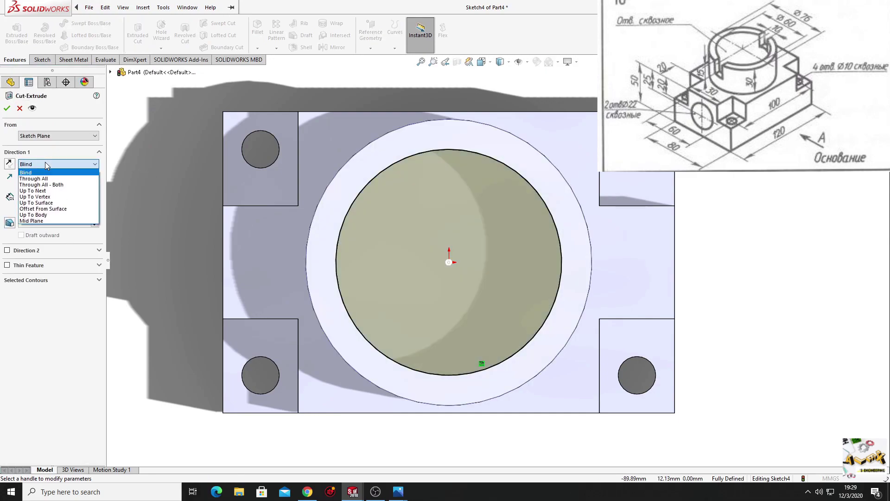
{"action": "left_click", "coordinate": [52, 192]}
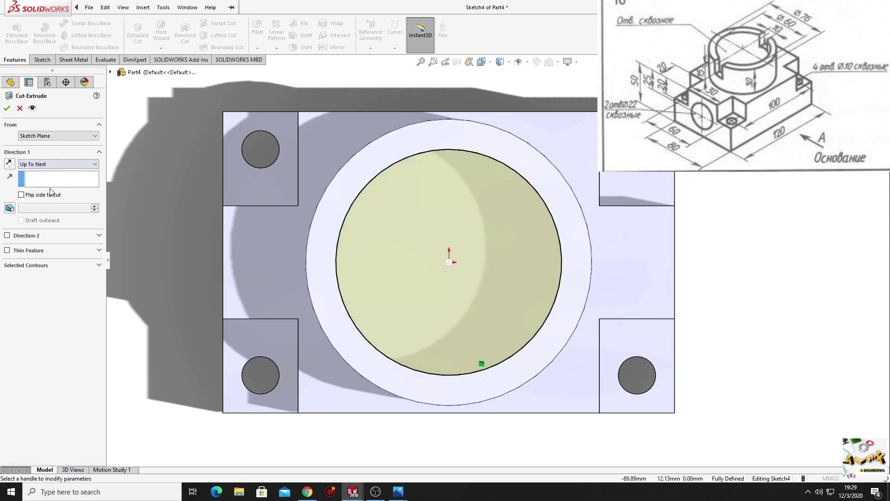
{"action": "left_click", "coordinate": [7, 111]}
{"action": "mouse_move", "coordinate": [244, 304]}
{"action": "middle_mouse_down"}
{"action": "mouse_move", "coordinate": [250, 194]}
{"action": "mouse_move", "coordinate": [360, 178]}
{"action": "mouse_move", "coordinate": [338, 284]}
{"action": "middle_mouse_up"}
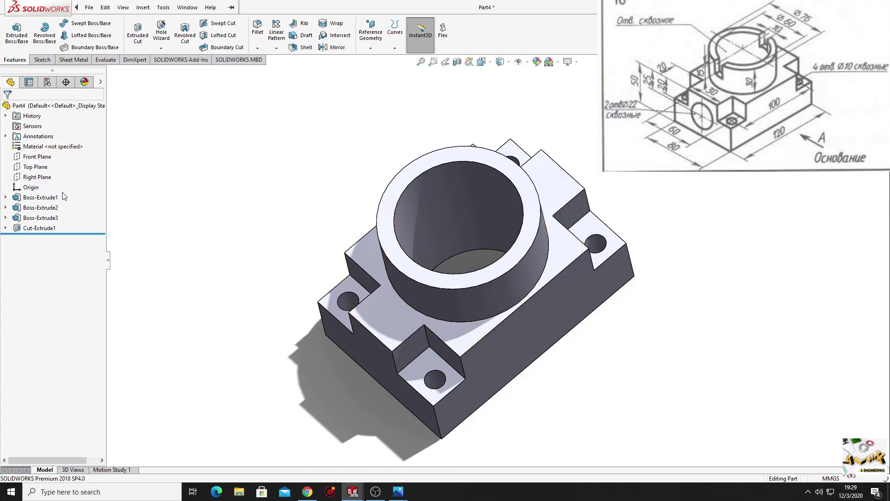
Start Sketch5 on the Right Plane, viewed face-on at the boss's top edge.
{"action": "left_click", "coordinate": [38, 178]}
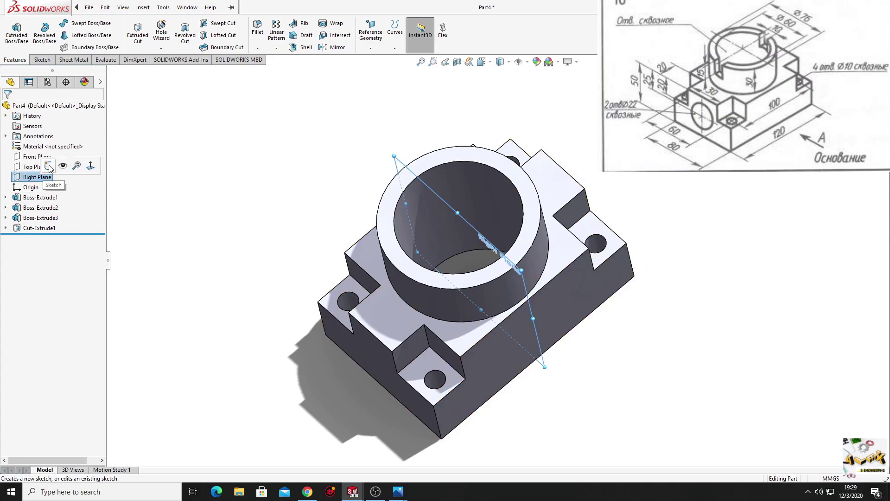
{"action": "left_click", "coordinate": [48, 167]}
{"action": "left_click", "coordinate": [91, 227]}
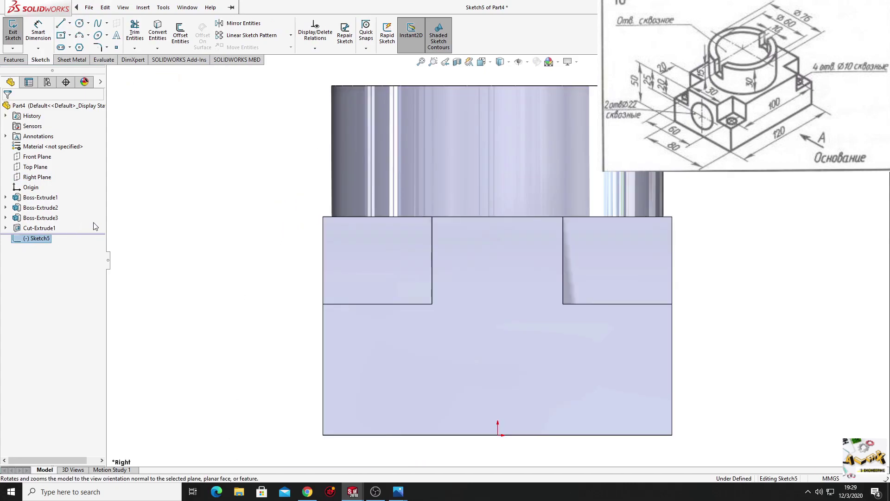
{"action": "middle_click_drag", "start_coordinate": [220, 225], "coordinate": [157, 265], "text": "ctrl"}
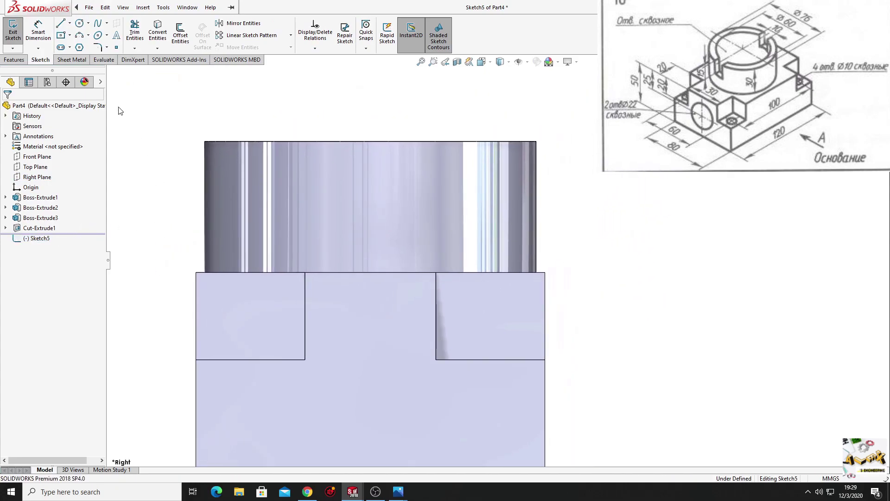
Draw a closed rectangular slot outline down from the boss's top edge.
{"action": "key", "text": "l"}
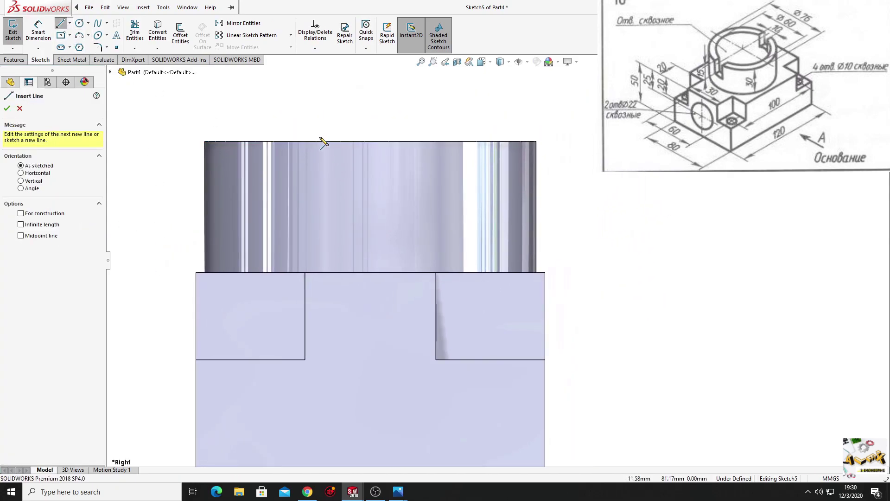
{"action": "left_click", "coordinate": [319, 141]}
{"action": "left_click", "coordinate": [319, 198]}
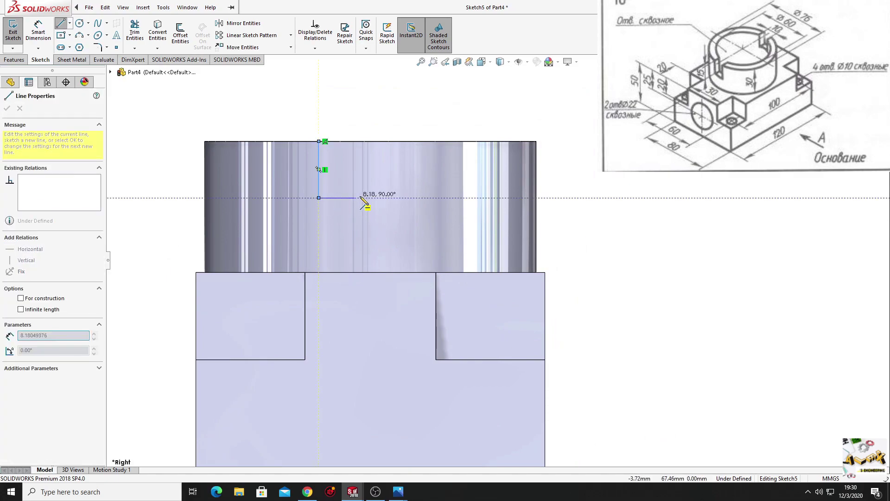
{"action": "left_click", "coordinate": [381, 198]}
{"action": "left_click", "coordinate": [381, 141]}
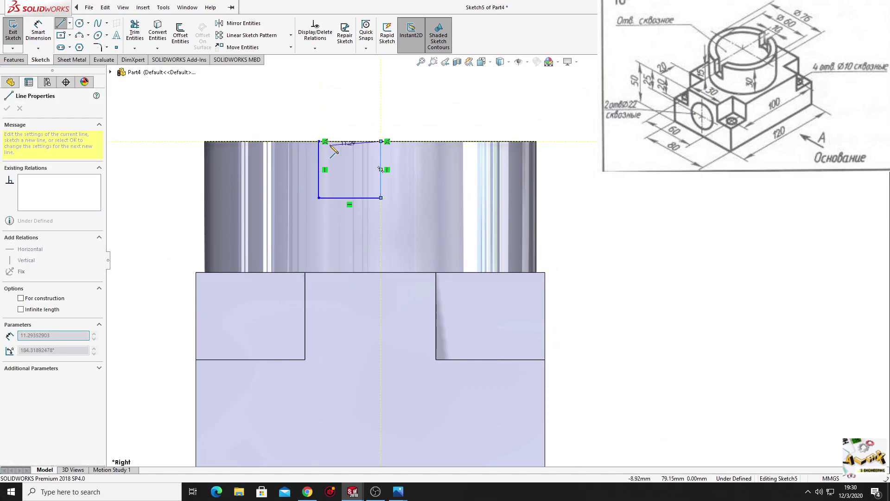
{"action": "left_click", "coordinate": [319, 141]}
{"action": "right_click", "coordinate": [319, 113]}
{"action": "left_click", "coordinate": [342, 123]}
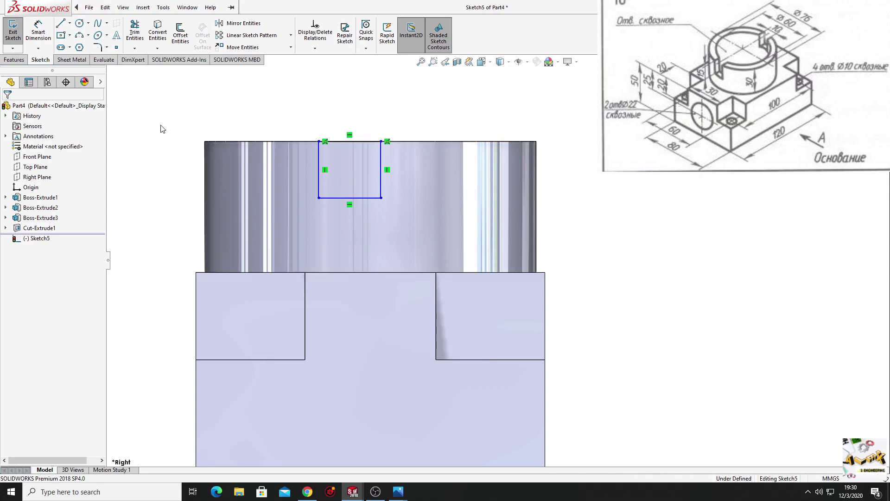
Dimension the slot 15 mm deep and 10 mm wide.
{"action": "left_click", "coordinate": [48, 34]}
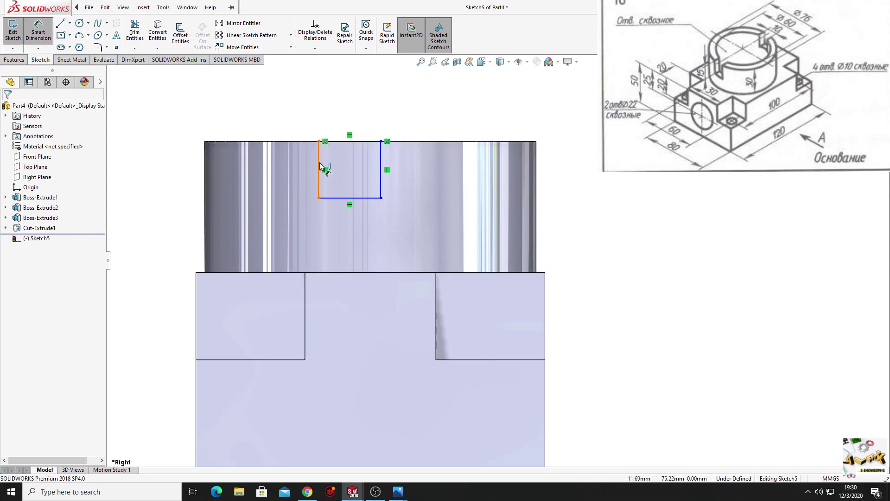
{"action": "left_click", "coordinate": [319, 158]}
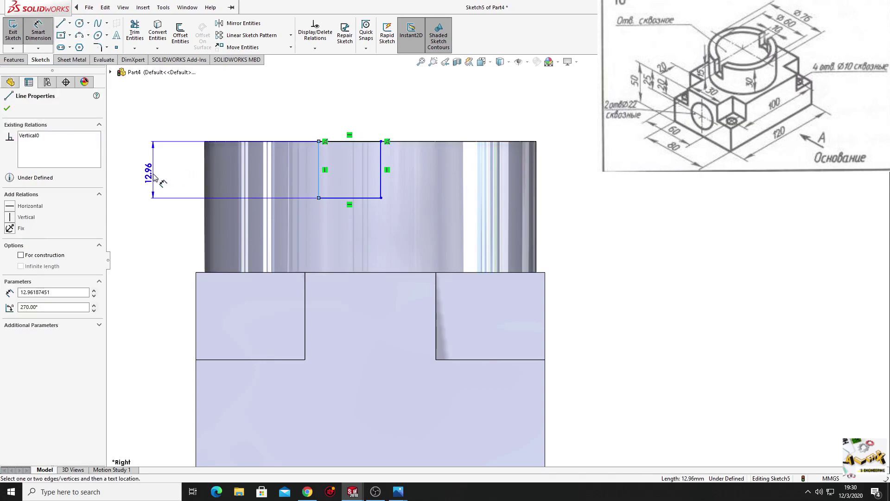
{"action": "left_click", "coordinate": [155, 179]}
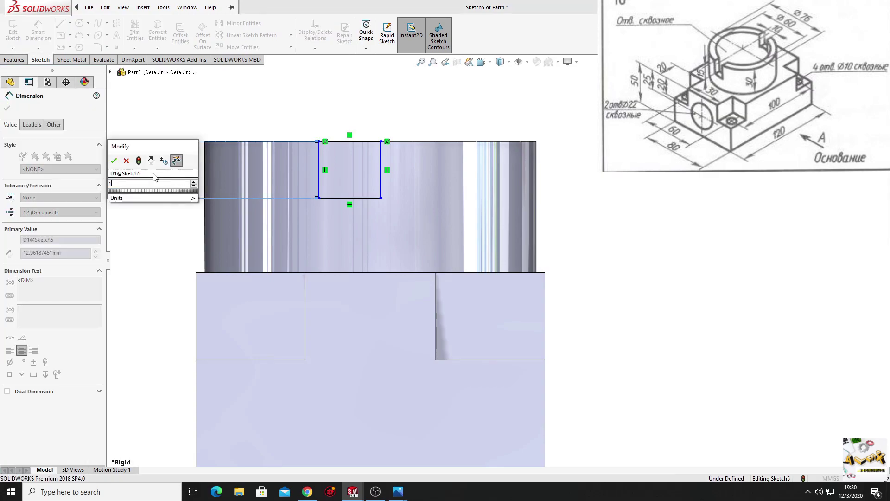
{"action": "type", "text": "15"}
{"action": "key", "text": "Return"}
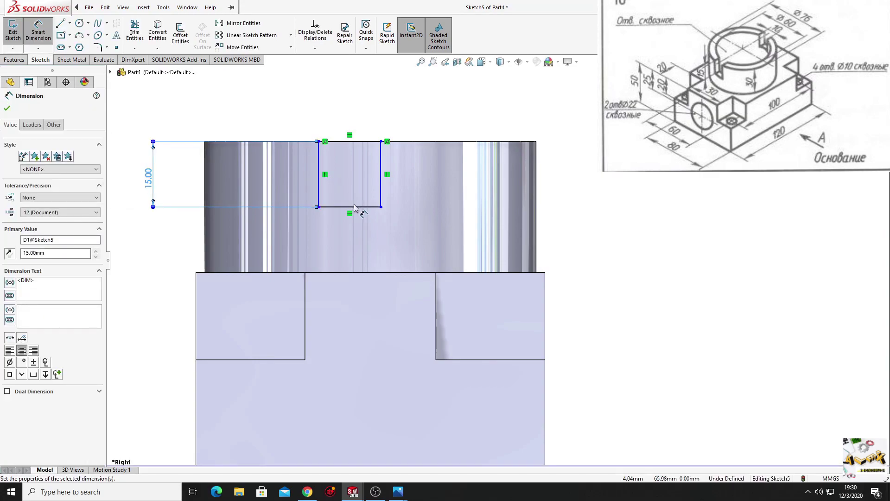
{"action": "left_click", "coordinate": [355, 237]}
{"action": "left_click", "coordinate": [351, 250]}
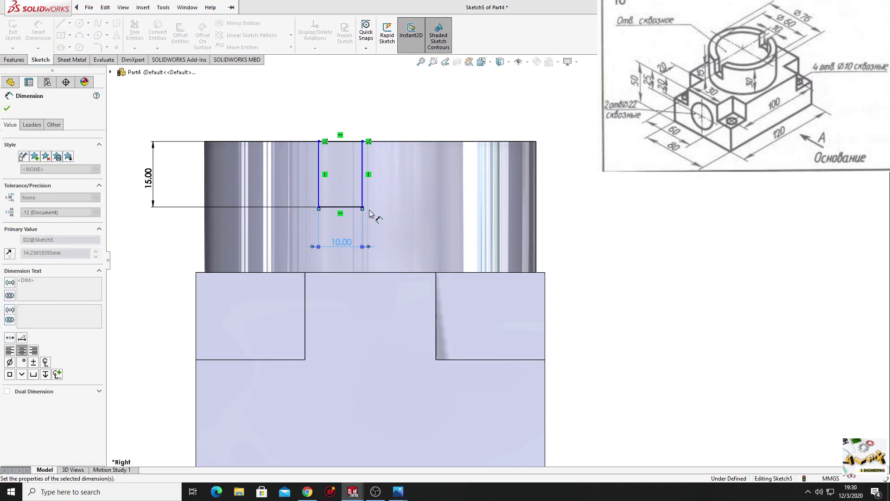
{"action": "right_click", "coordinate": [405, 58]}
{"action": "left_click", "coordinate": [430, 123]}
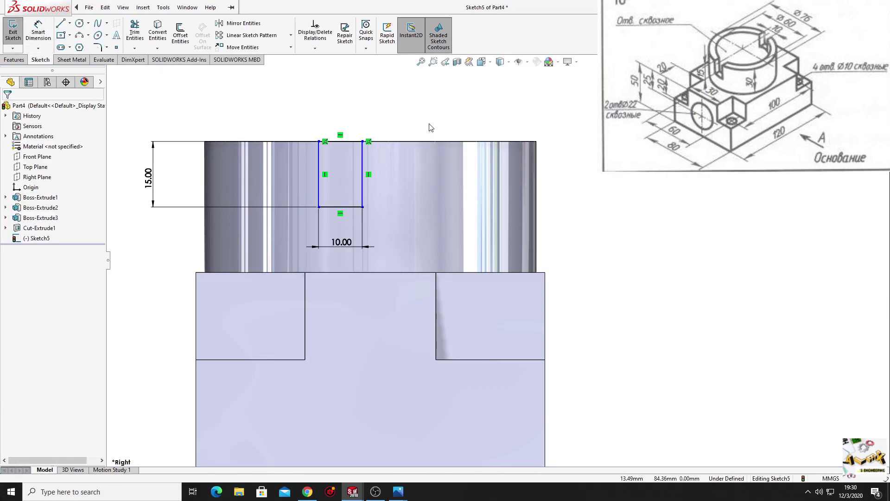
Add a Vertical relation between the slot's bottom midpoint and the origin, fully defining Sketch5.
{"action": "left_click", "coordinate": [339, 206]}
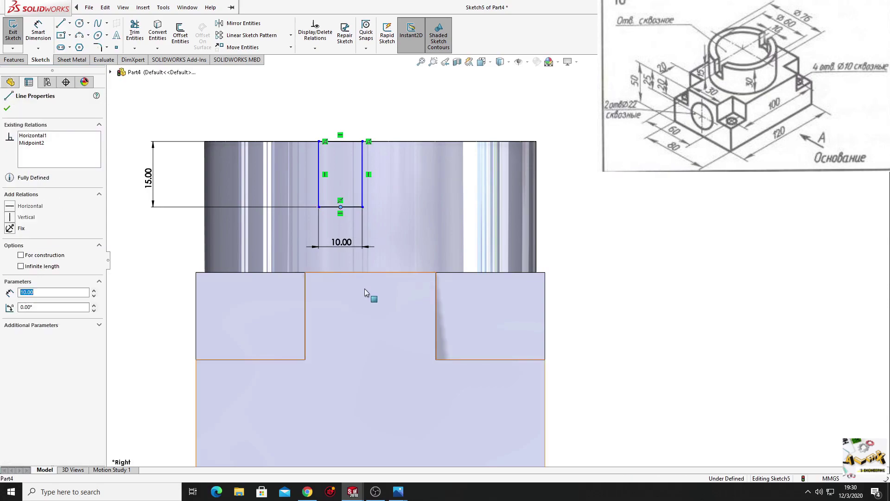
{"action": "middle_click_drag", "start_coordinate": [368, 298], "coordinate": [354, 239], "text": "ctrl"}
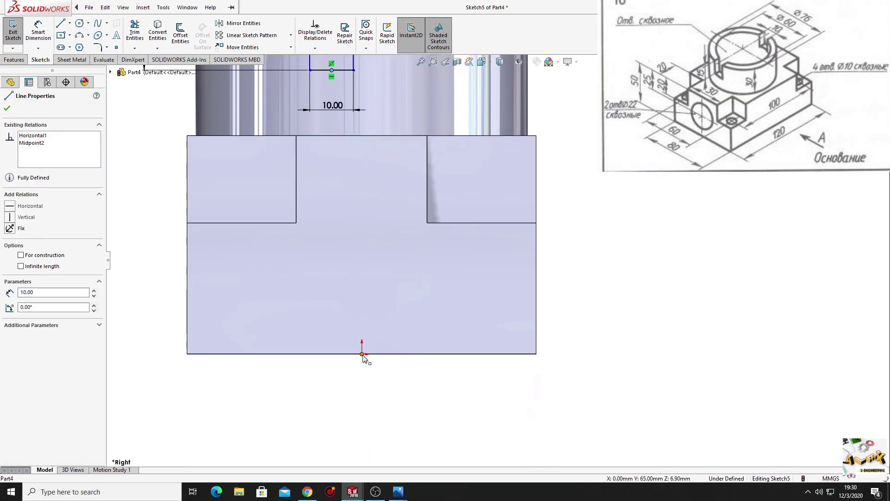
{"action": "left_click", "coordinate": [362, 355]}
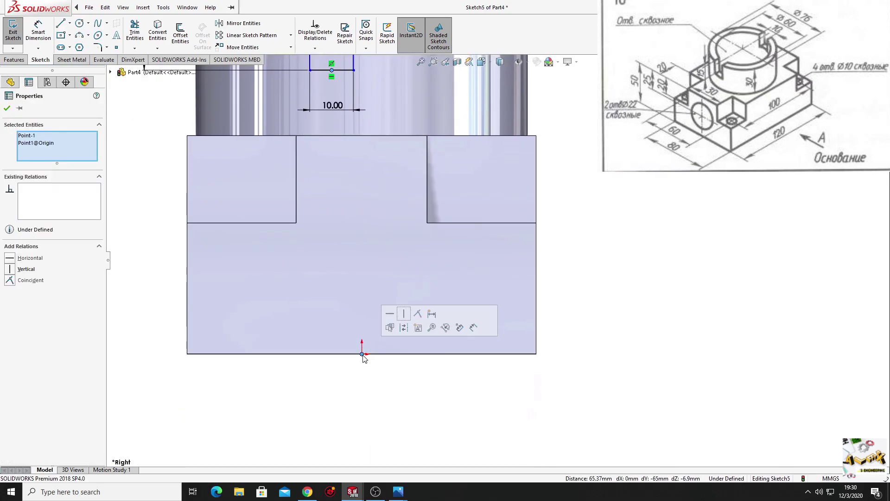
{"action": "left_click", "coordinate": [405, 317]}
{"action": "middle_click_drag", "start_coordinate": [391, 232], "coordinate": [386, 382], "text": "ctrl"}
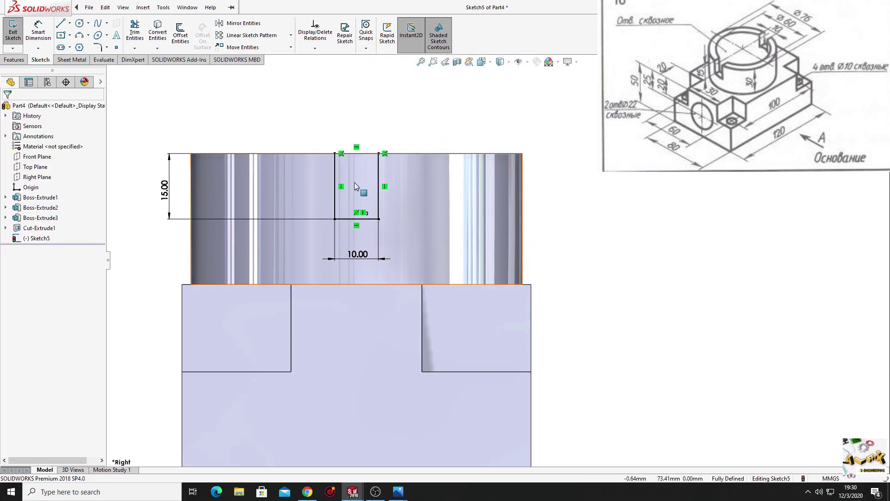
{"action": "left_click", "coordinate": [14, 60]}
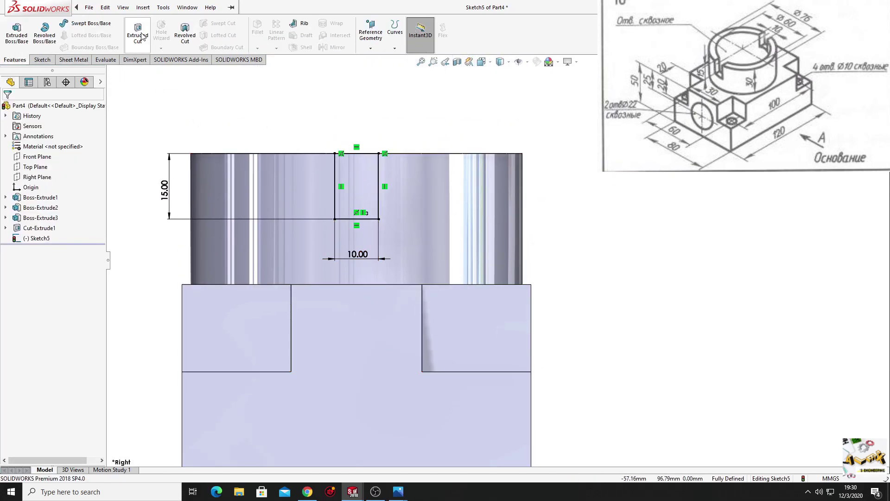
Extrude-cut the 10 × 15 slot Through All – Both through the ring boss, then orbit to inspect it.
{"action": "left_click", "coordinate": [141, 33]}
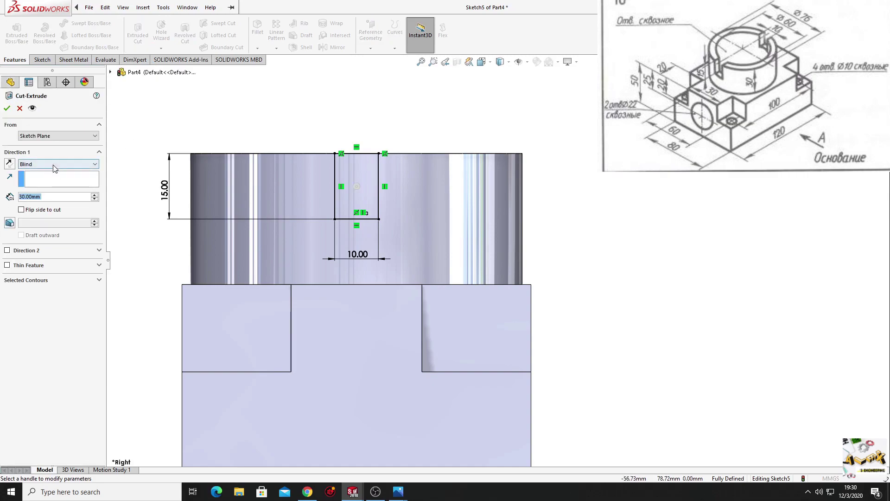
{"action": "left_click", "coordinate": [53, 165]}
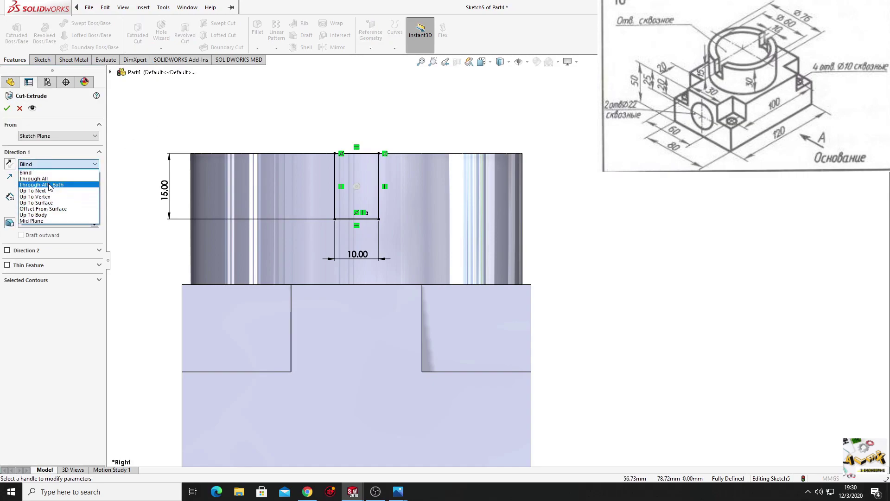
{"action": "left_click", "coordinate": [61, 185]}
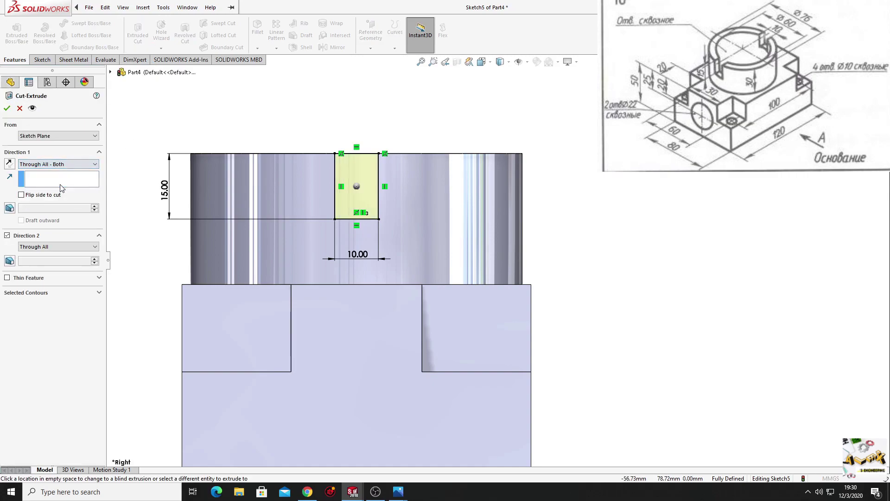
{"action": "left_click", "coordinate": [7, 110]}
{"action": "mouse_move", "coordinate": [140, 194]}
{"action": "middle_mouse_down"}
{"action": "mouse_move", "coordinate": [269, 249]}
{"action": "mouse_move", "coordinate": [255, 342]}
{"action": "middle_mouse_up"}
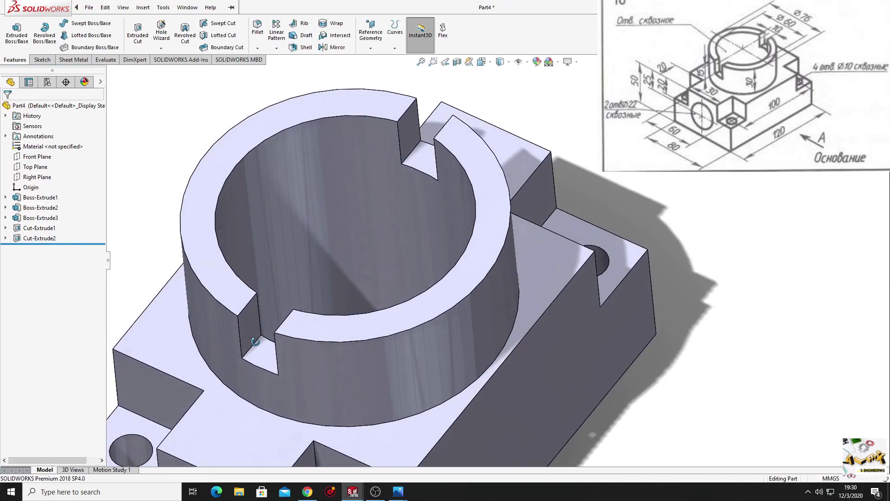
{"action": "scroll", "coordinate": [255, 341], "scroll_direction": "down", "scroll_amount": 3}
{"action": "mouse_move", "coordinate": [331, 377]}
{"action": "middle_mouse_down"}
{"action": "mouse_move", "coordinate": [346, 371]}
{"action": "mouse_move", "coordinate": [361, 316]}
{"action": "mouse_move", "coordinate": [441, 237]}
{"action": "mouse_move", "coordinate": [376, 312]}
{"action": "mouse_move", "coordinate": [433, 263]}
{"action": "mouse_move", "coordinate": [418, 310]}
{"action": "middle_mouse_up"}
Start a sketch on the block's front face, view it normal, and draw a circle above the origin.
{"action": "left_click", "coordinate": [414, 353]}
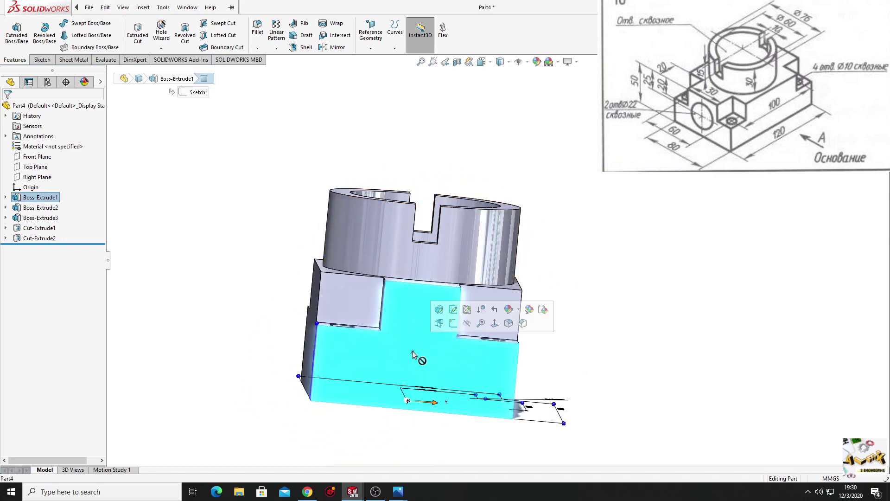
{"action": "left_click", "coordinate": [457, 312]}
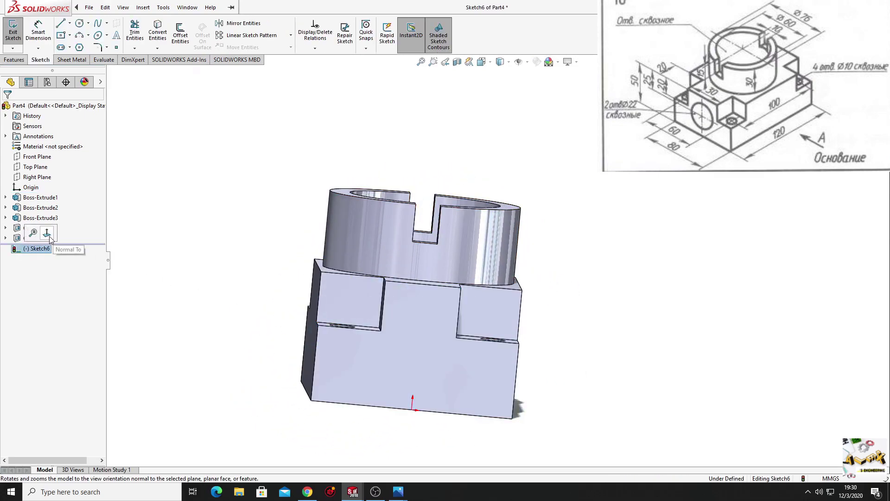
{"action": "left_click", "coordinate": [47, 234]}
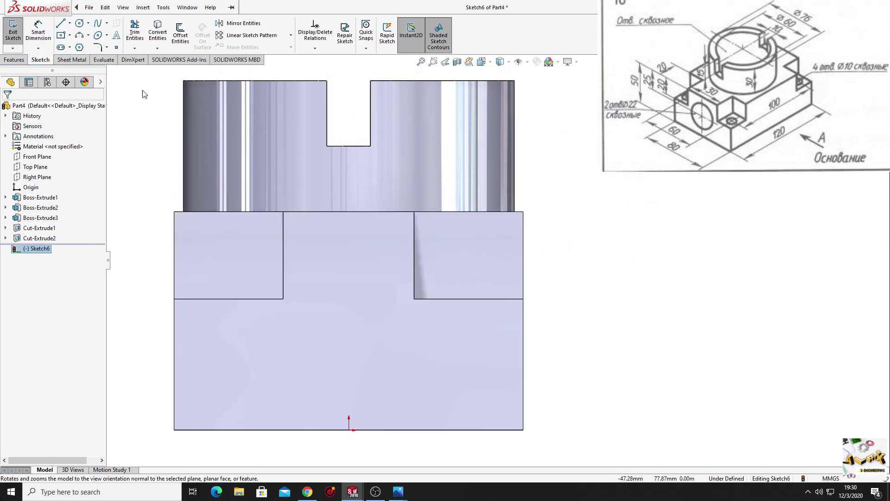
{"action": "left_click", "coordinate": [78, 24]}
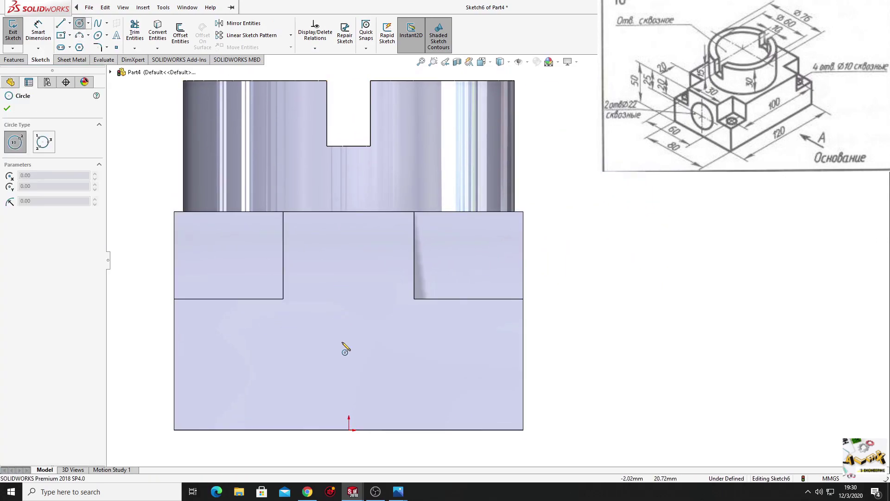
{"action": "left_click", "coordinate": [348, 310]}
{"action": "left_click", "coordinate": [389, 360]}
{"action": "right_click", "coordinate": [455, 315]}
{"action": "left_click", "coordinate": [473, 357]}
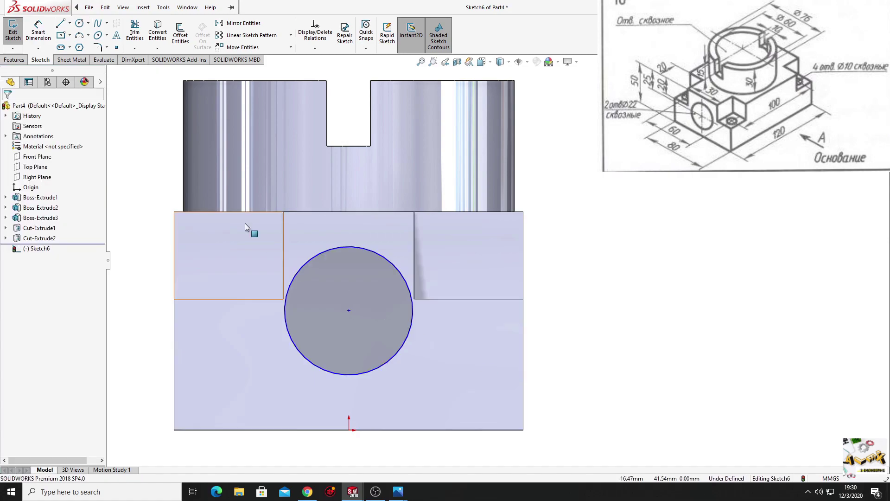
Dimension the circle to Ø22 and its centre 25 mm below the block's top edge.
{"action": "left_click", "coordinate": [308, 258]}
{"action": "left_click", "coordinate": [595, 269]}
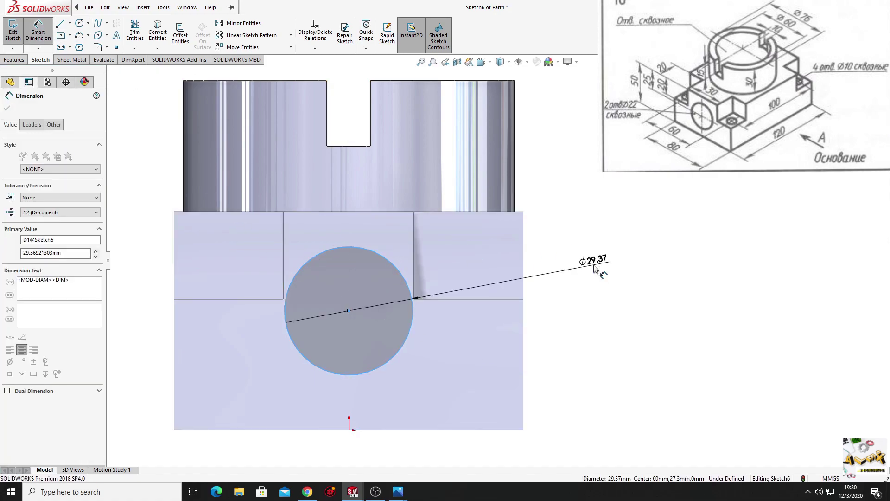
{"action": "type", "text": "22"}
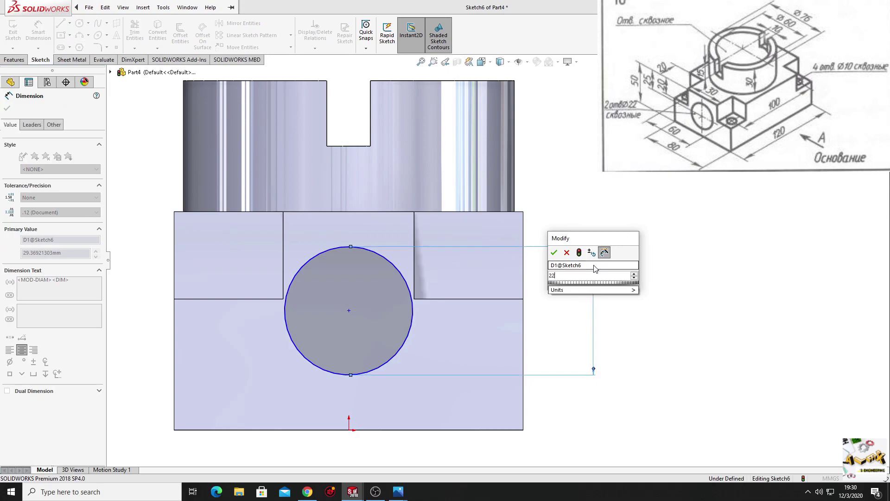
{"action": "key", "text": "Return"}
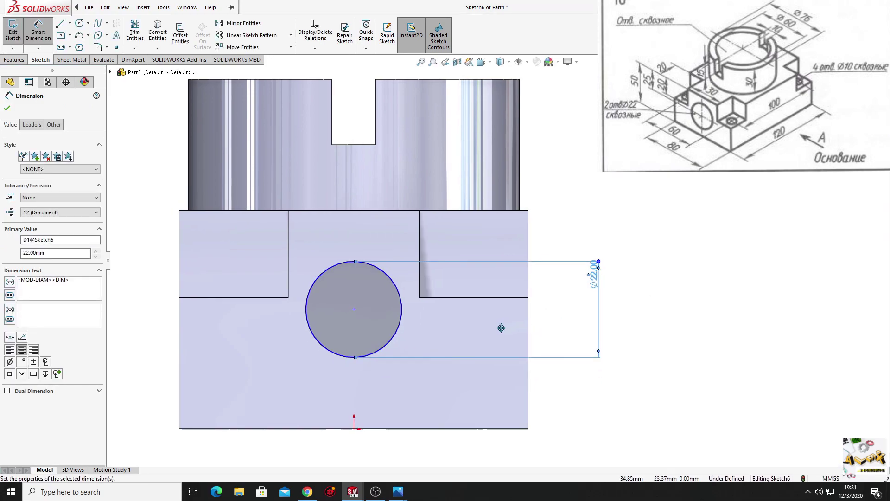
{"action": "left_click", "coordinate": [354, 309]}
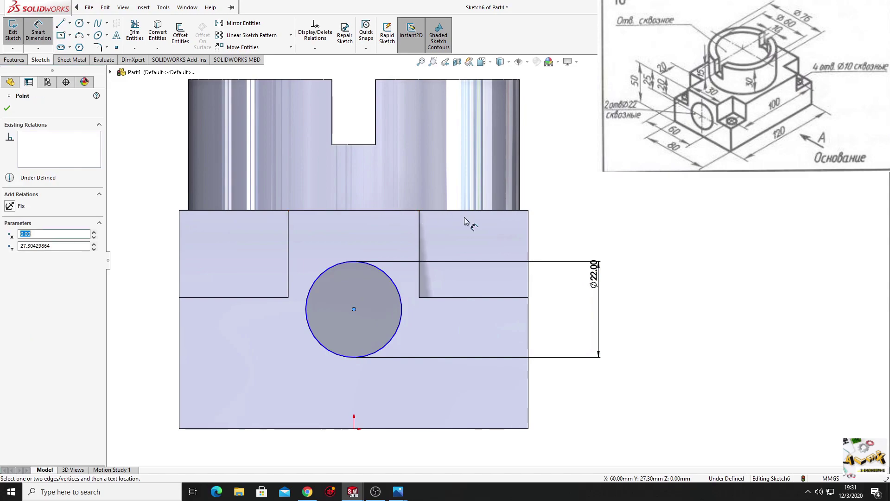
{"action": "left_click", "coordinate": [364, 211]}
{"action": "left_click", "coordinate": [642, 257]}
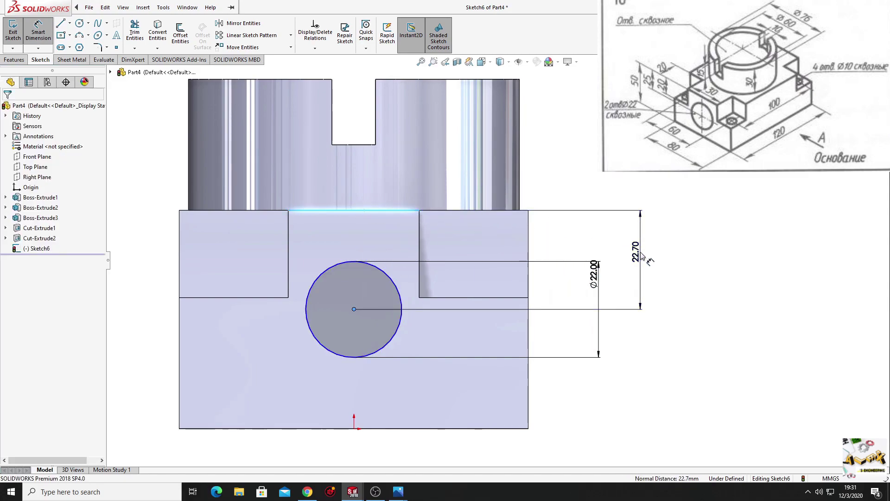
{"action": "type", "text": "25"}
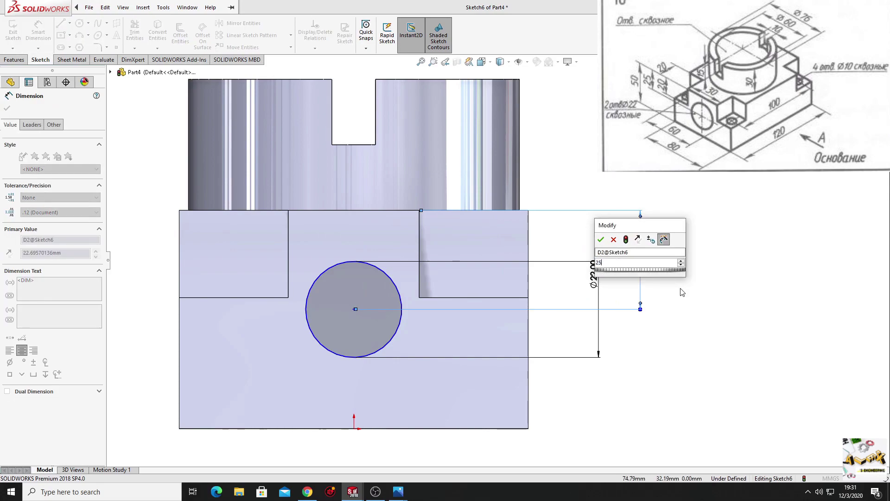
{"action": "key", "text": "Return"}
Make the circle's centre vertical with the origin to fully define the sketch.
{"action": "right_click", "coordinate": [688, 347]}
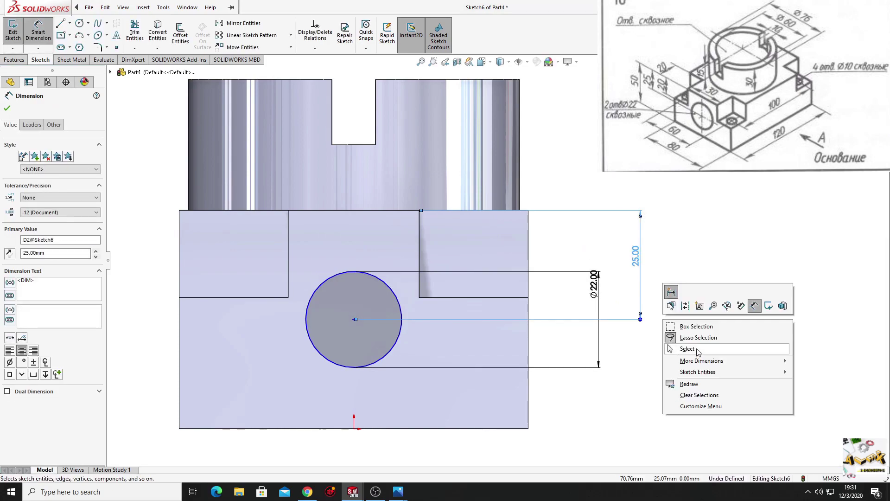
{"action": "left_click", "coordinate": [686, 351]}
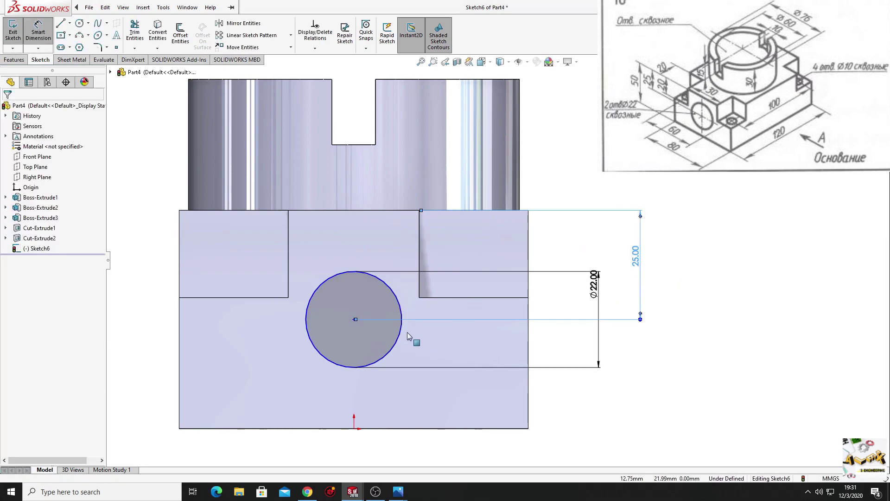
{"action": "left_click", "coordinate": [355, 320]}
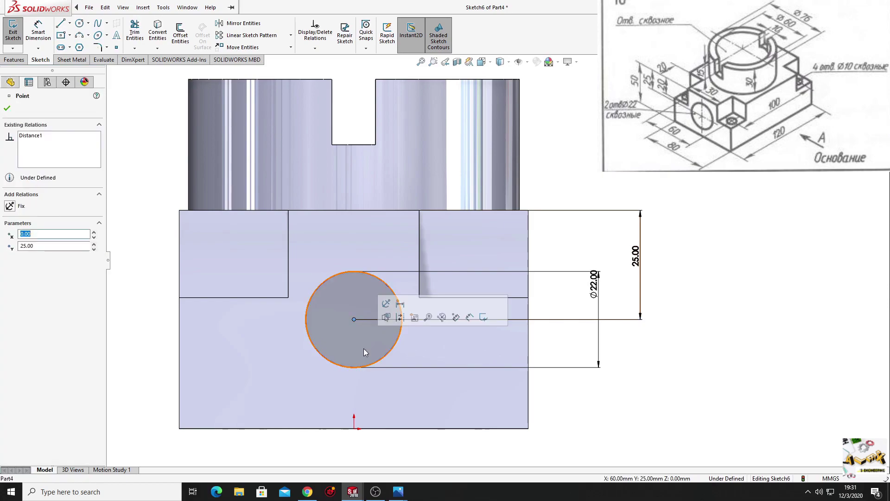
{"action": "left_click", "coordinate": [354, 429], "text": "ctrl"}
{"action": "left_click", "coordinate": [394, 388]}
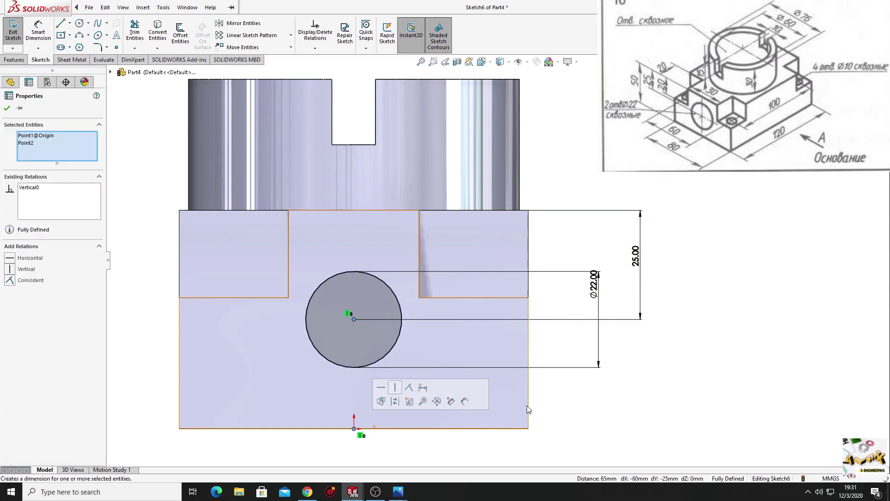
{"action": "left_click", "coordinate": [14, 60]}
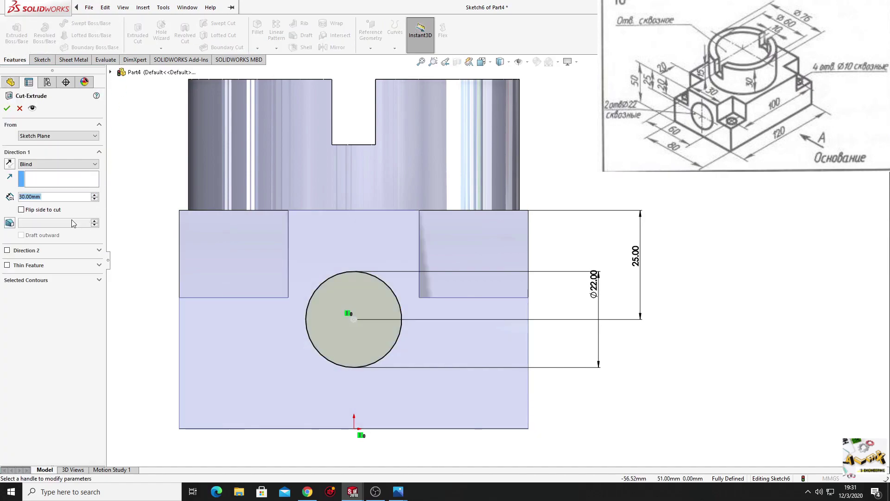
Extrude-cut the Ø22 circle Through All to bore the side hole, then orbit to view it.
{"action": "left_click", "coordinate": [51, 165]}
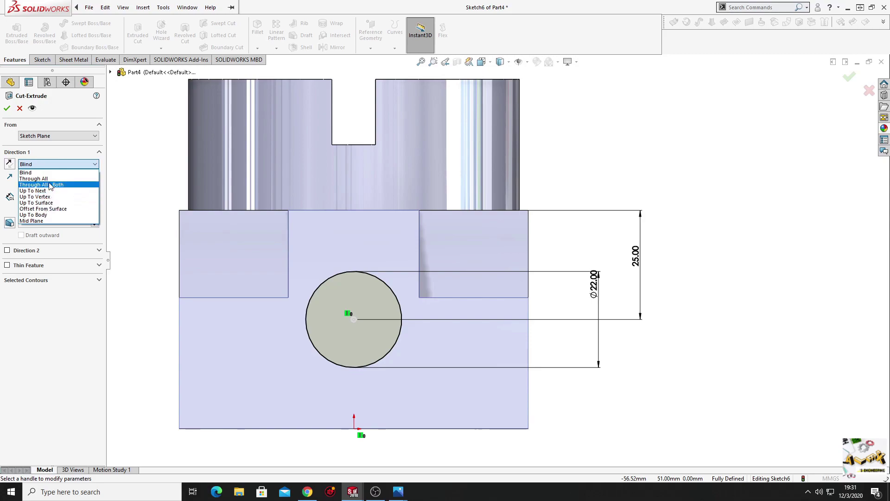
{"action": "left_click", "coordinate": [43, 178]}
{"action": "left_click", "coordinate": [7, 109]}
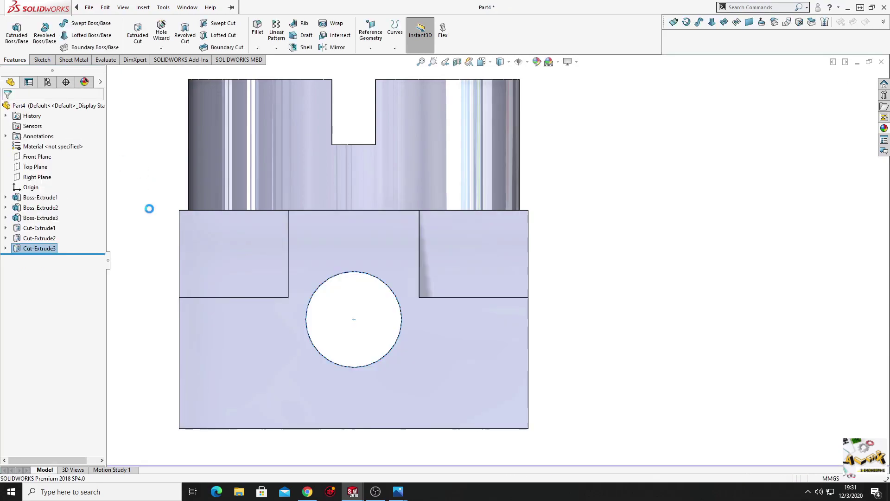
{"action": "mouse_move", "coordinate": [268, 284]}
{"action": "middle_mouse_down"}
{"action": "mouse_move", "coordinate": [241, 296]}
{"action": "mouse_move", "coordinate": [342, 223]}
{"action": "mouse_move", "coordinate": [294, 303]}
{"action": "mouse_move", "coordinate": [274, 384]}
{"action": "mouse_move", "coordinate": [192, 440]}
{"action": "mouse_move", "coordinate": [238, 373]}
{"action": "mouse_move", "coordinate": [410, 357]}
{"action": "mouse_move", "coordinate": [534, 424]}
{"action": "mouse_move", "coordinate": [622, 419]}
{"action": "mouse_move", "coordinate": [286, 362]}
{"action": "mouse_move", "coordinate": [342, 402]}
{"action": "mouse_move", "coordinate": [383, 358]}
{"action": "mouse_move", "coordinate": [346, 363]}
{"action": "mouse_move", "coordinate": [350, 354]}
{"action": "mouse_move", "coordinate": [367, 390]}
{"action": "mouse_move", "coordinate": [305, 427]}
{"action": "mouse_move", "coordinate": [320, 204]}
{"action": "mouse_move", "coordinate": [302, 338]}
{"action": "mouse_move", "coordinate": [260, 371]}
{"action": "mouse_move", "coordinate": [222, 382]}
{"action": "mouse_move", "coordinate": [282, 323]}
{"action": "mouse_move", "coordinate": [517, 331]}
{"action": "mouse_move", "coordinate": [533, 341]}
{"action": "mouse_move", "coordinate": [513, 354]}
{"action": "middle_mouse_up"}
{"action": "scroll", "coordinate": [345, 363], "scroll_direction": "down", "scroll_amount": 3}
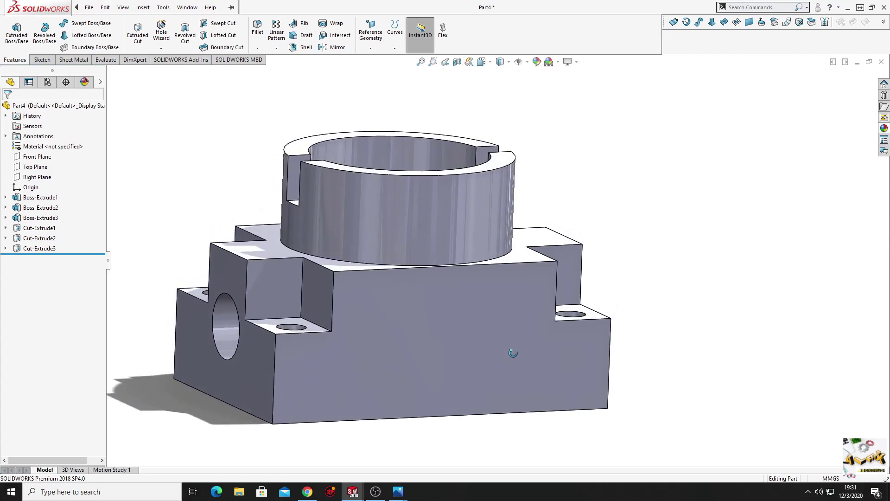
{"action": "mouse_move", "coordinate": [401, 338]}
{"action": "middle_mouse_down"}
{"action": "mouse_move", "coordinate": [417, 338]}
{"action": "mouse_move", "coordinate": [432, 384]}
{"action": "middle_mouse_up"}
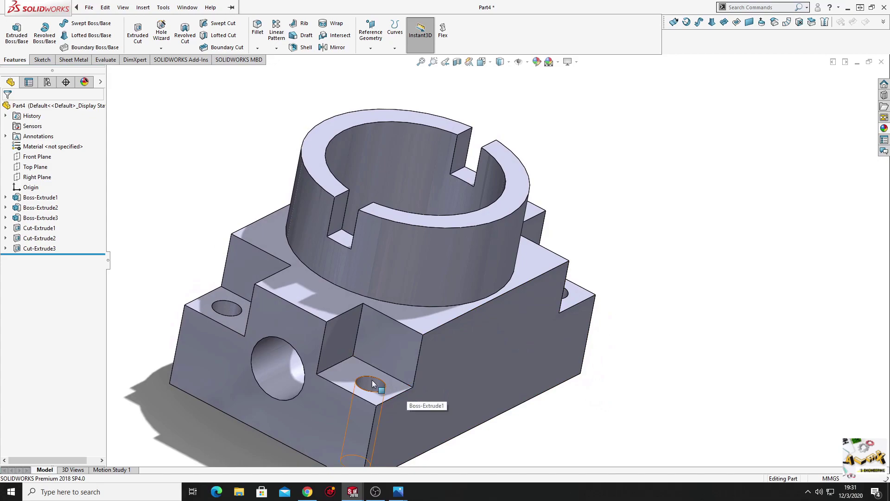
{"action": "middle_click_drag", "start_coordinate": [440, 371], "coordinate": [430, 371]}
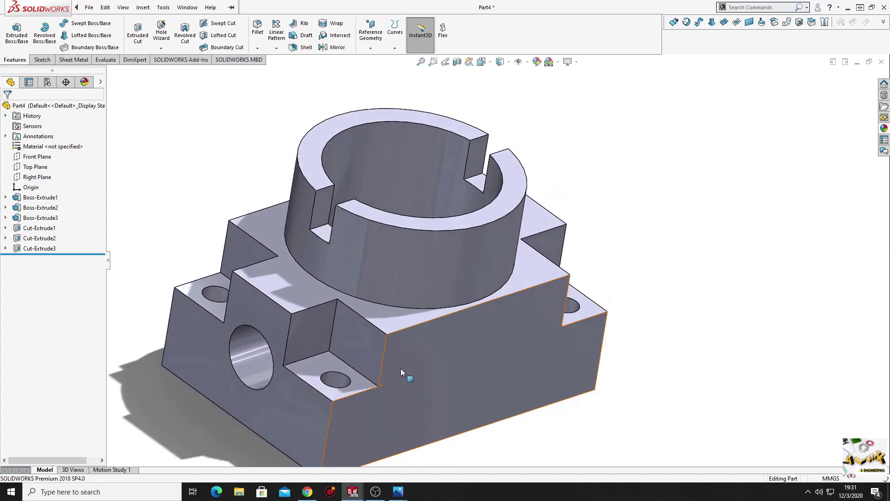